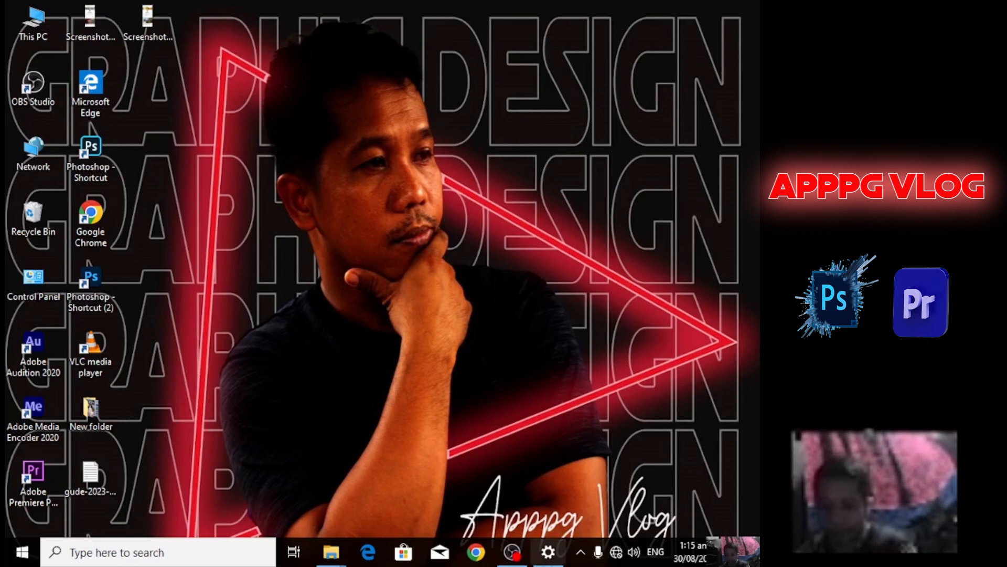
Switch to Premiere Pro and clear the In and Out points of the Outro sequence
{"action": "mouse_move", "coordinate": [548, 552]}
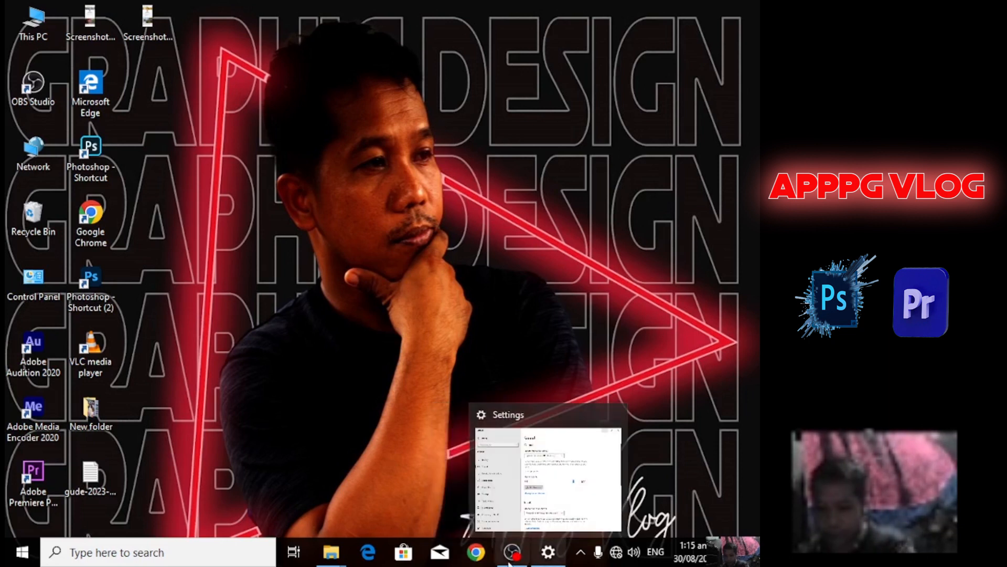
{"action": "double_click", "coordinate": [45, 470]}
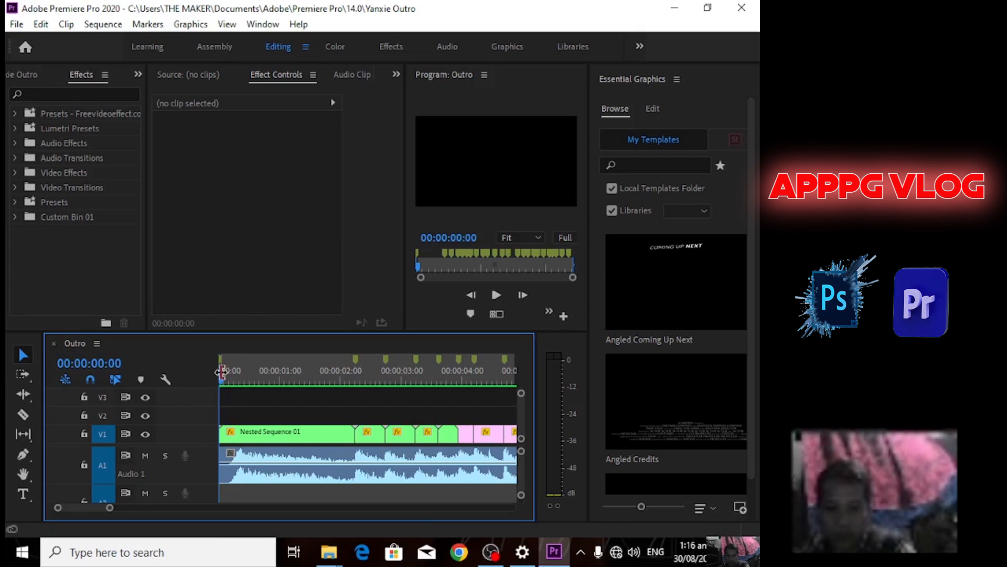
{"action": "left_click_drag", "start_coordinate": [221, 372], "coordinate": [158, 369]}
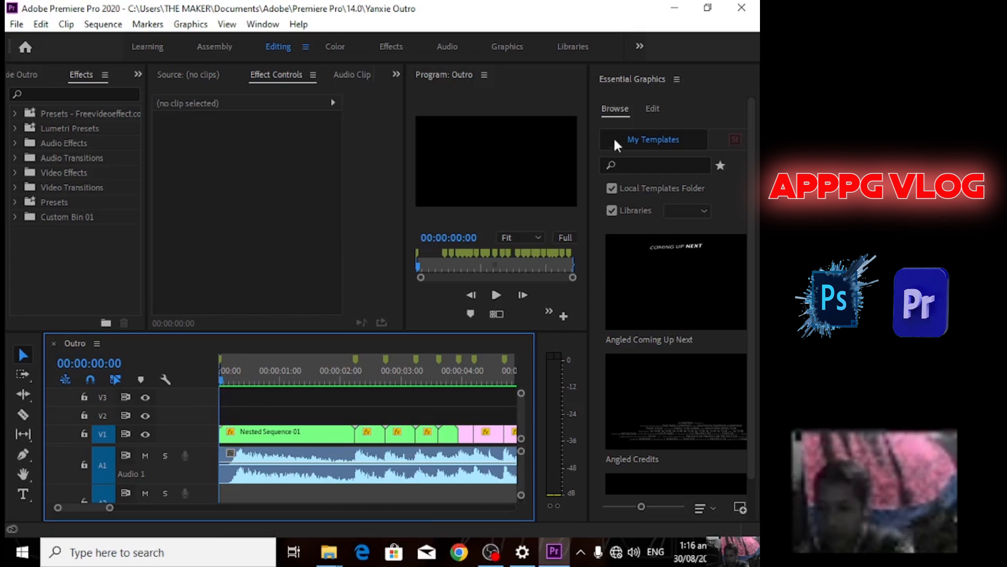
{"action": "right_click", "coordinate": [458, 369]}
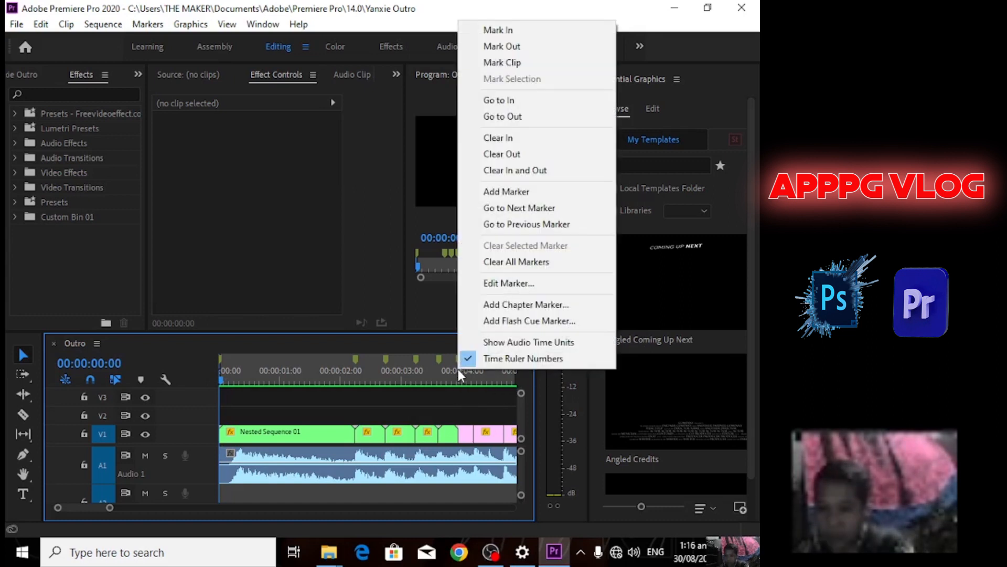
{"action": "left_click", "coordinate": [560, 176]}
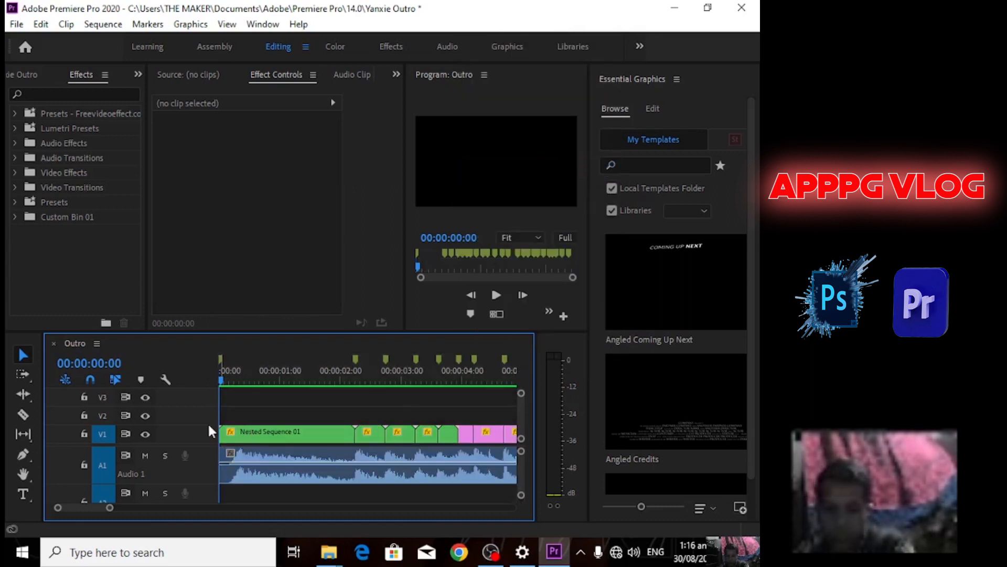
{"action": "left_click", "coordinate": [165, 454]}
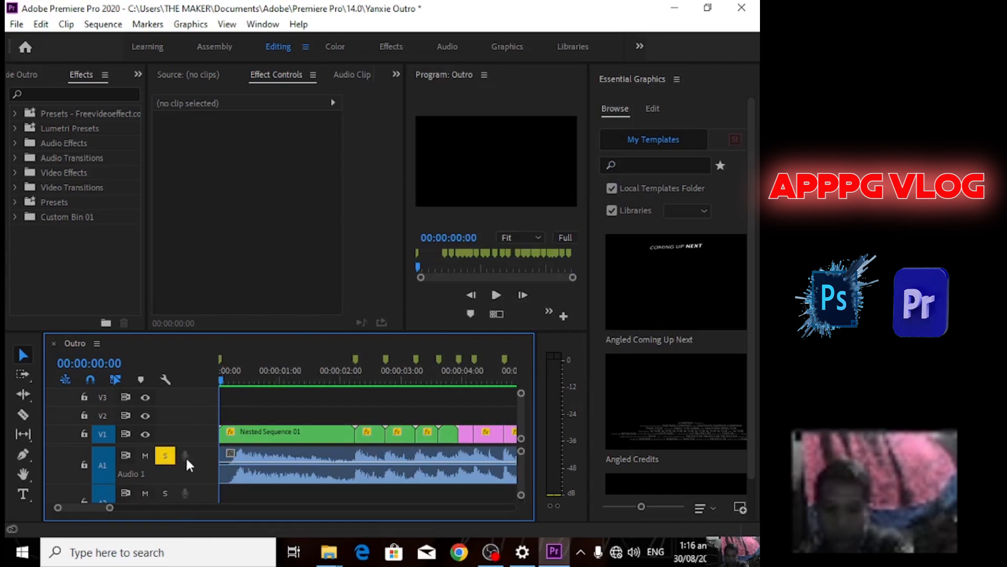
{"action": "key", "text": "space"}
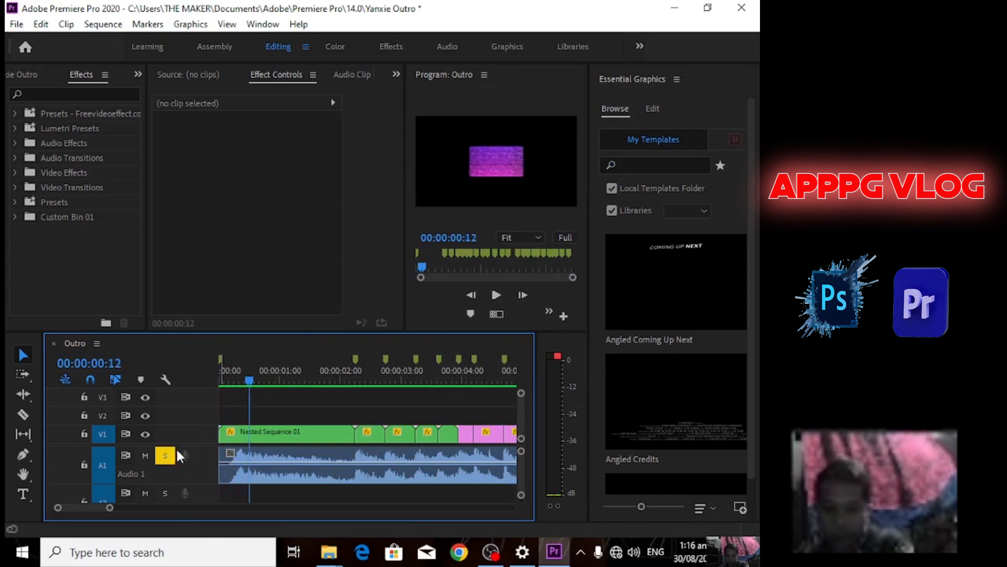
{"action": "left_click", "coordinate": [167, 455]}
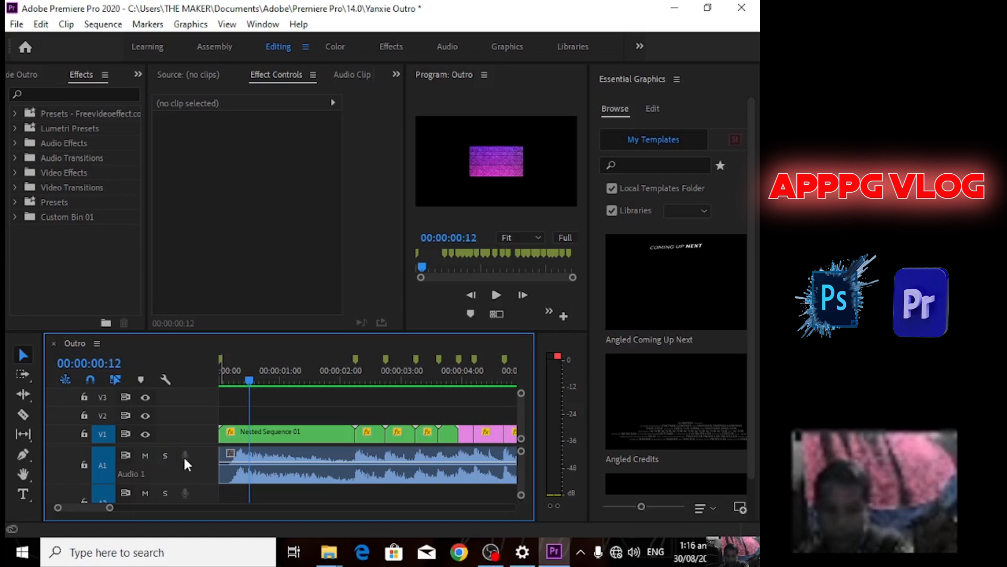
Mute audio track A1 and play the Outro sequence from its start in a widened program monitor
{"action": "left_click", "coordinate": [143, 455]}
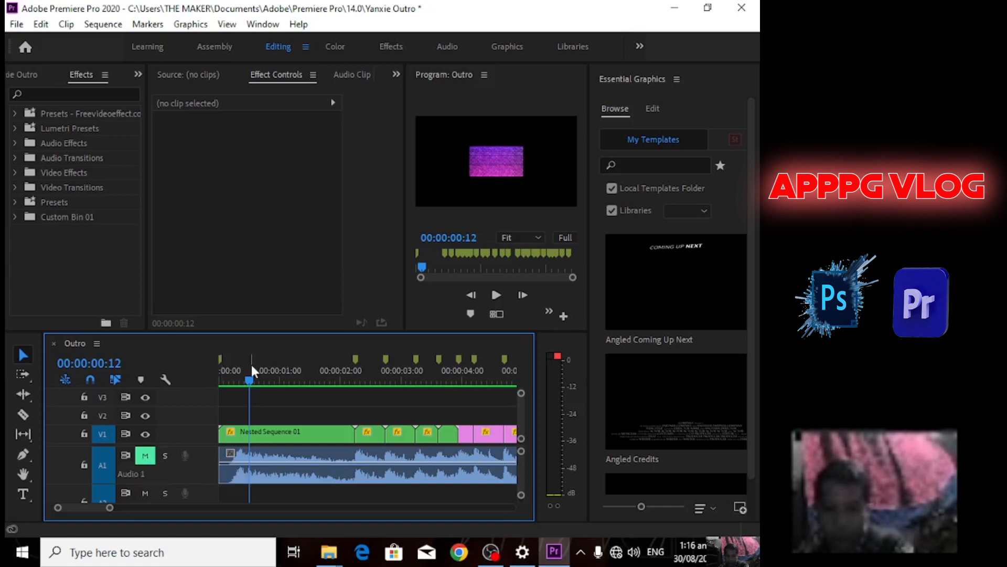
{"action": "left_click_drag", "start_coordinate": [251, 369], "coordinate": [174, 385]}
{"action": "key", "text": "space"}
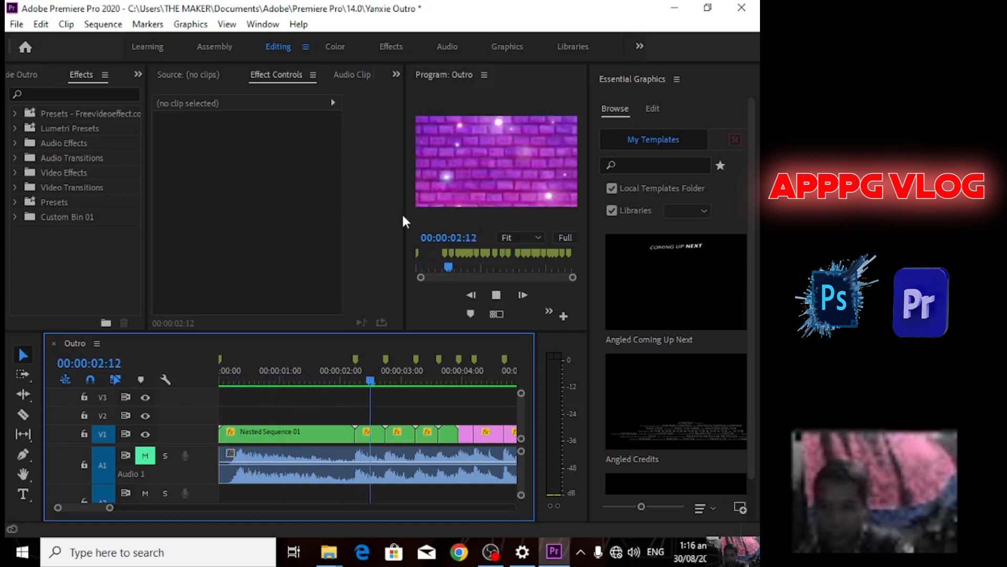
{"action": "left_click_drag", "start_coordinate": [403, 213], "coordinate": [227, 211]}
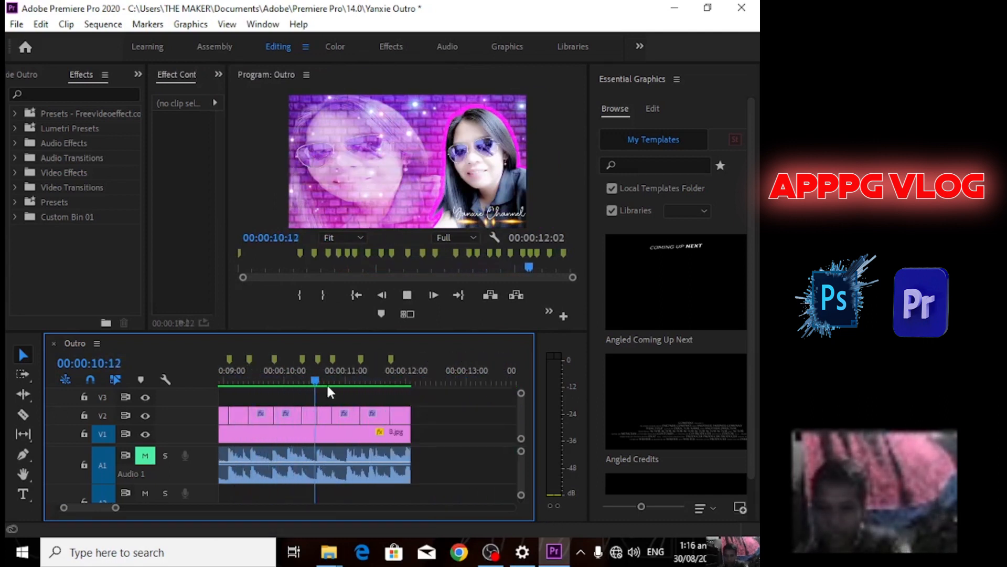
{"action": "key", "text": "space"}
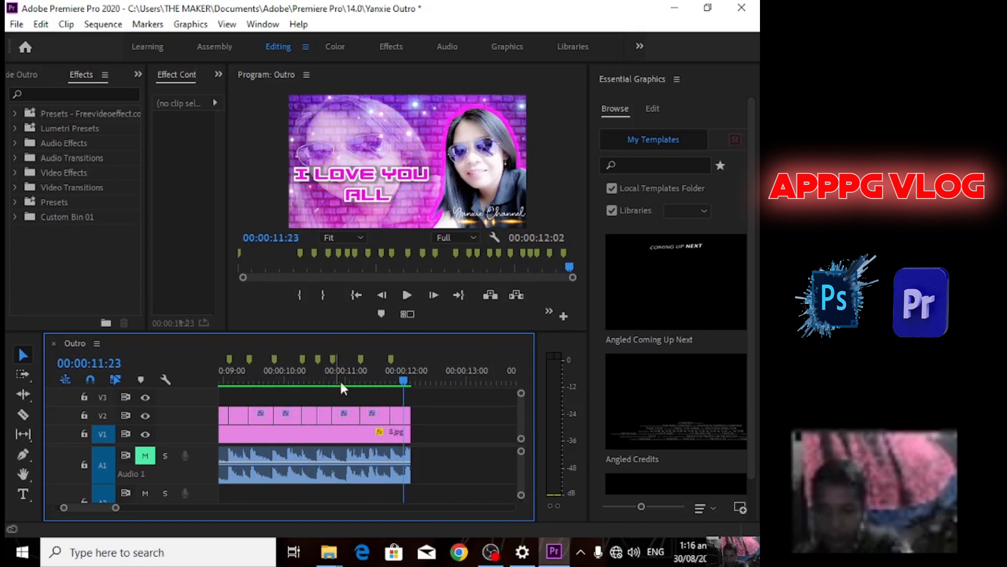
Scrub from the end of the Outro sequence back to 00:00:07:22, and minimize Premiere Pro
{"action": "left_click_drag", "start_coordinate": [410, 374], "coordinate": [419, 376]}
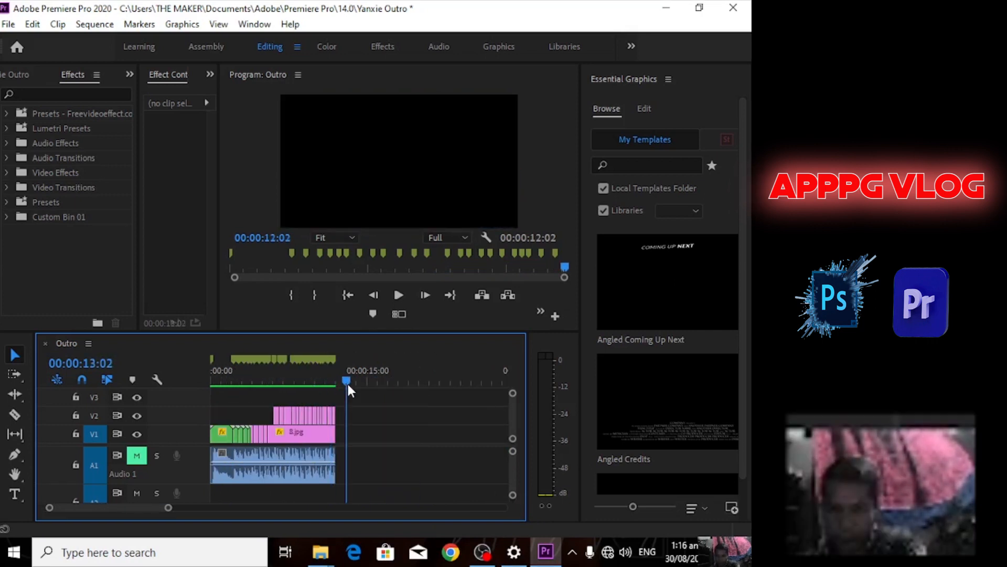
{"action": "left_click_drag", "start_coordinate": [348, 382], "coordinate": [293, 394]}
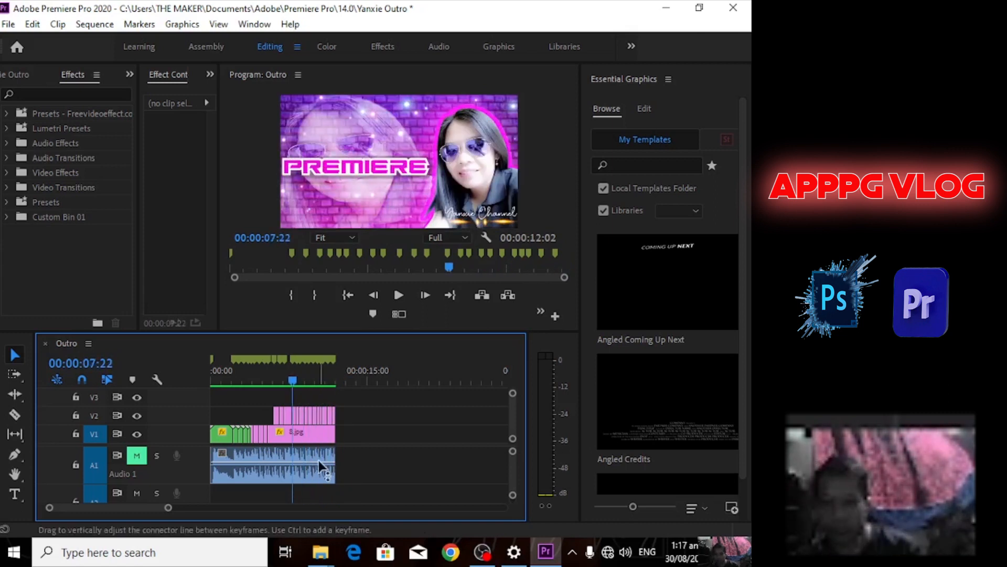
{"action": "left_click", "coordinate": [667, 7]}
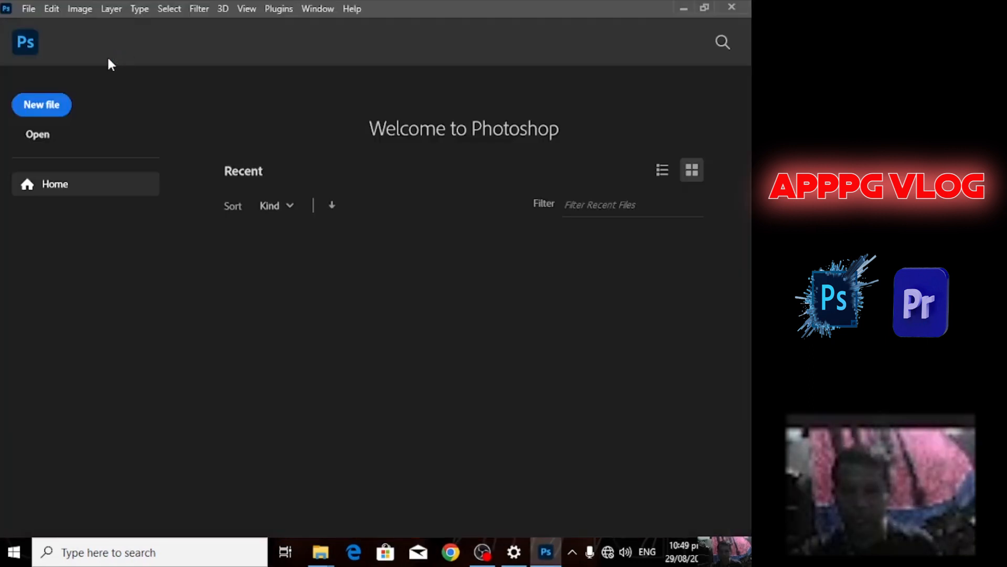
Switch to Photoshop, look through the recent files on its home screen, and close the program
{"action": "scroll", "coordinate": [380, 323], "scroll_direction": "down", "scroll_amount": 8}
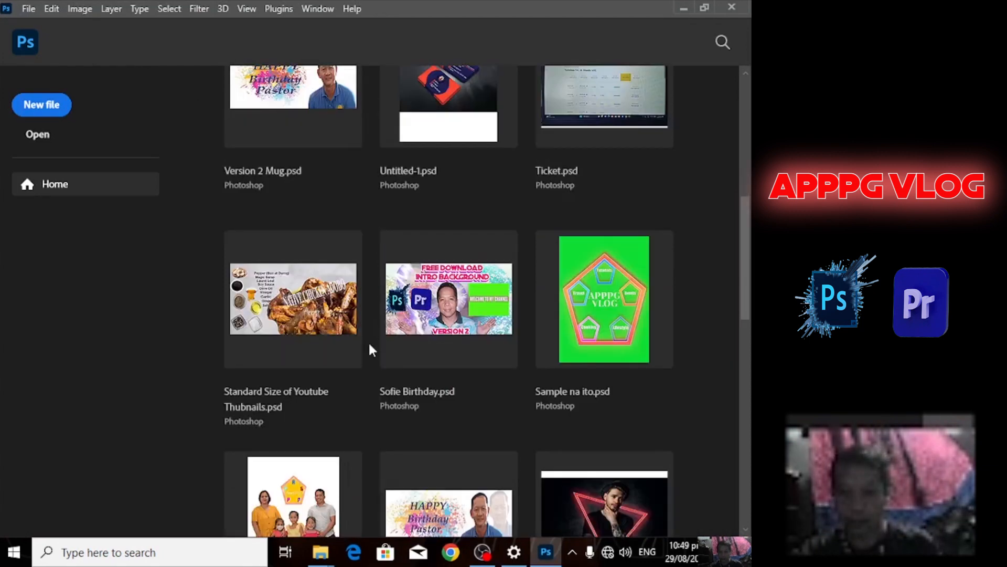
{"action": "scroll", "coordinate": [370, 346], "scroll_direction": "down", "scroll_amount": 4}
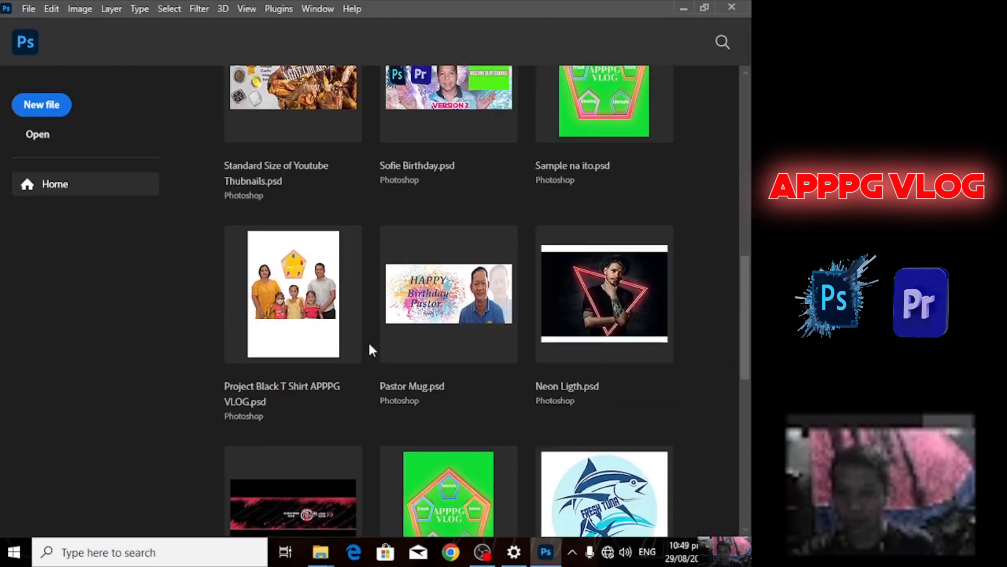
{"action": "scroll", "coordinate": [370, 346], "scroll_direction": "down", "scroll_amount": 4}
{"action": "scroll", "coordinate": [369, 349], "scroll_direction": "down", "scroll_amount": 6}
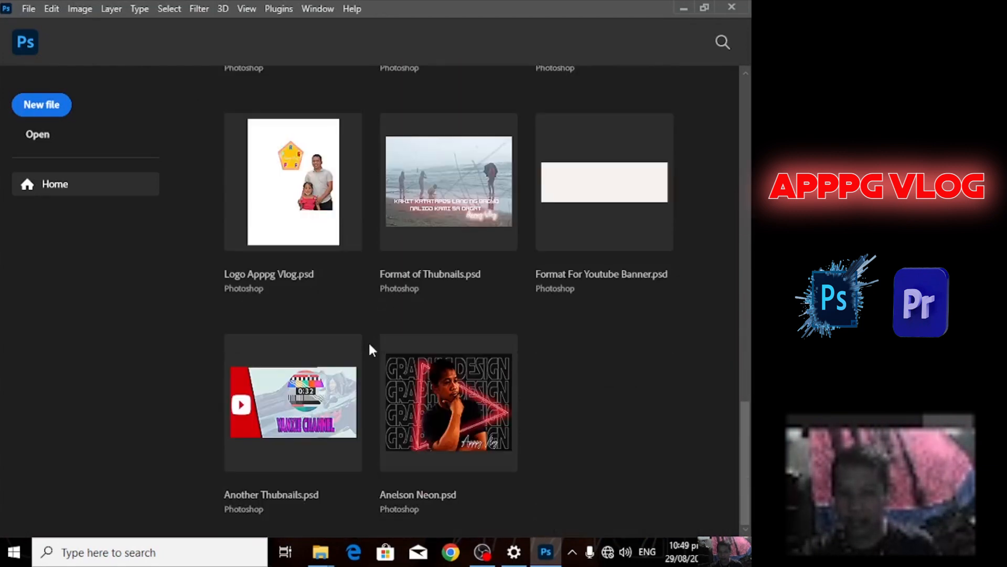
{"action": "scroll", "coordinate": [370, 349], "scroll_direction": "up", "scroll_amount": 6}
{"action": "scroll", "coordinate": [369, 348], "scroll_direction": "up", "scroll_amount": 10}
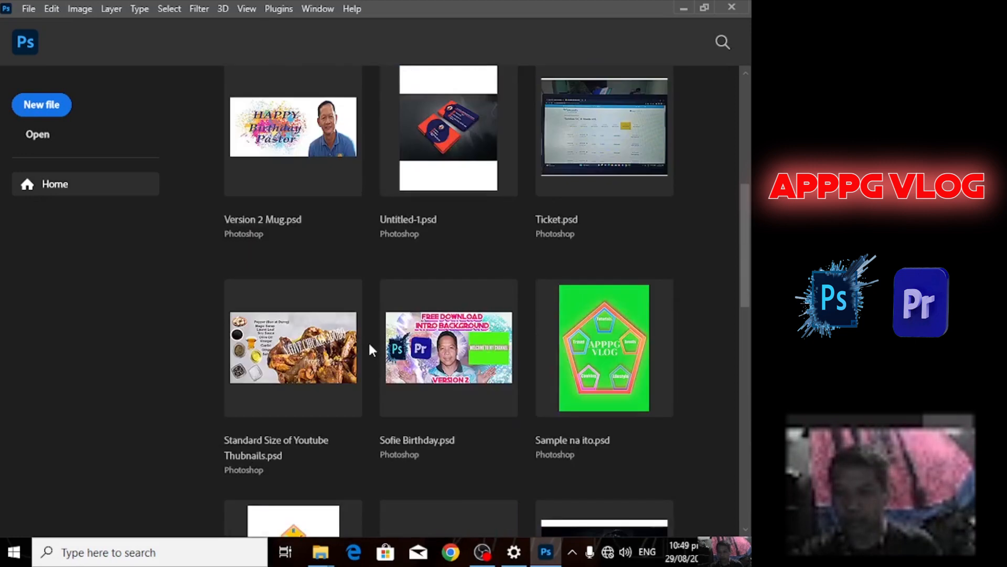
{"action": "left_click", "coordinate": [723, 6]}
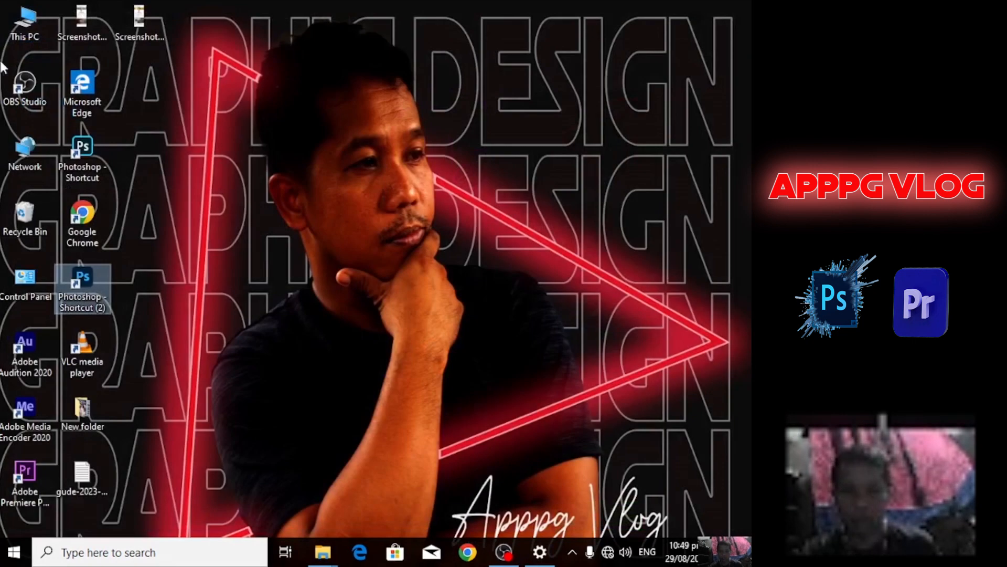
Open the Yanxie Closing PSD from the THE MAKER\PROJECTS folder on Local Disk (D:)
{"action": "double_click", "coordinate": [39, 20]}
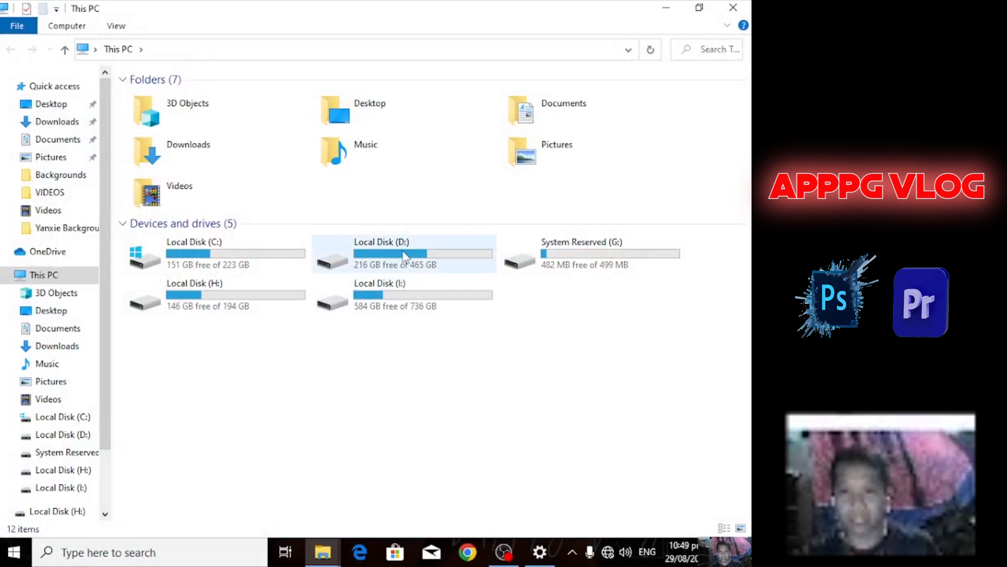
{"action": "double_click", "coordinate": [368, 253]}
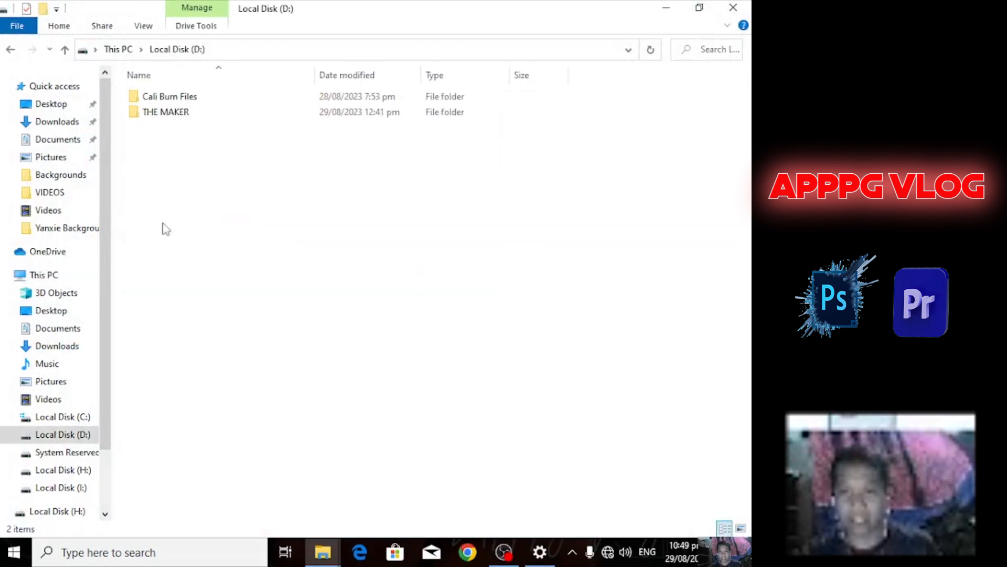
{"action": "double_click", "coordinate": [171, 116]}
{"action": "double_click", "coordinate": [210, 189]}
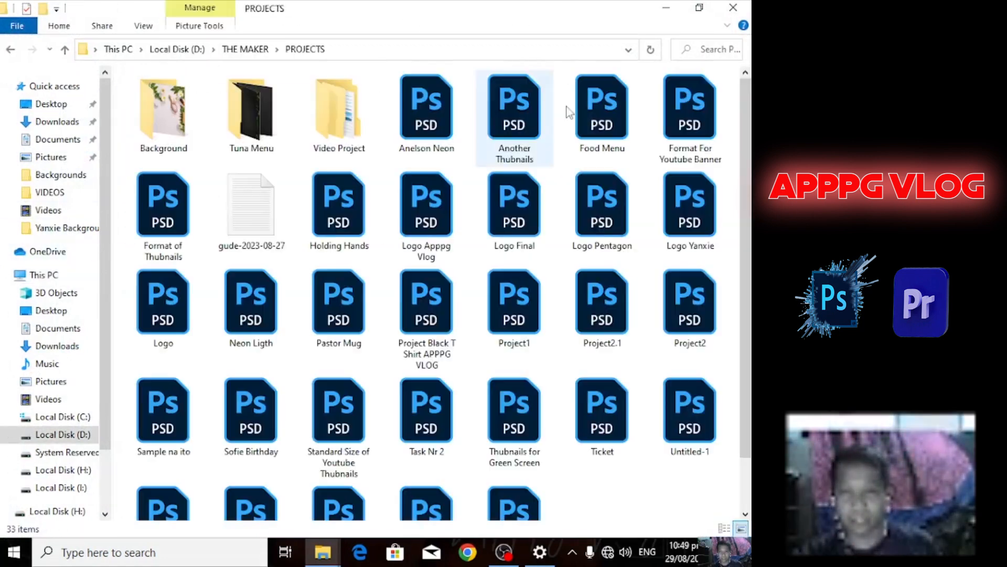
{"action": "scroll", "coordinate": [532, 421], "scroll_direction": "down", "scroll_amount": 1}
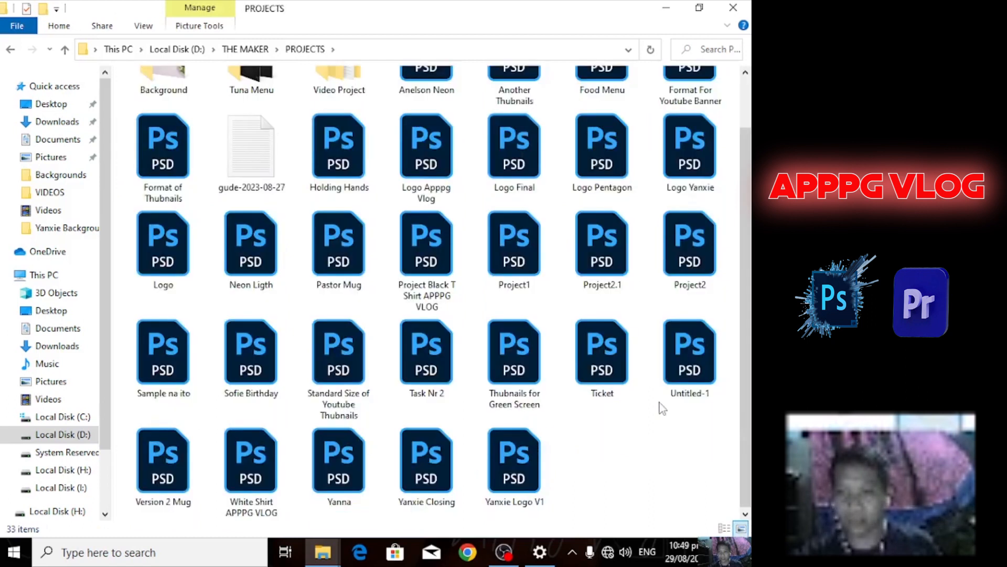
{"action": "left_click", "coordinate": [426, 486]}
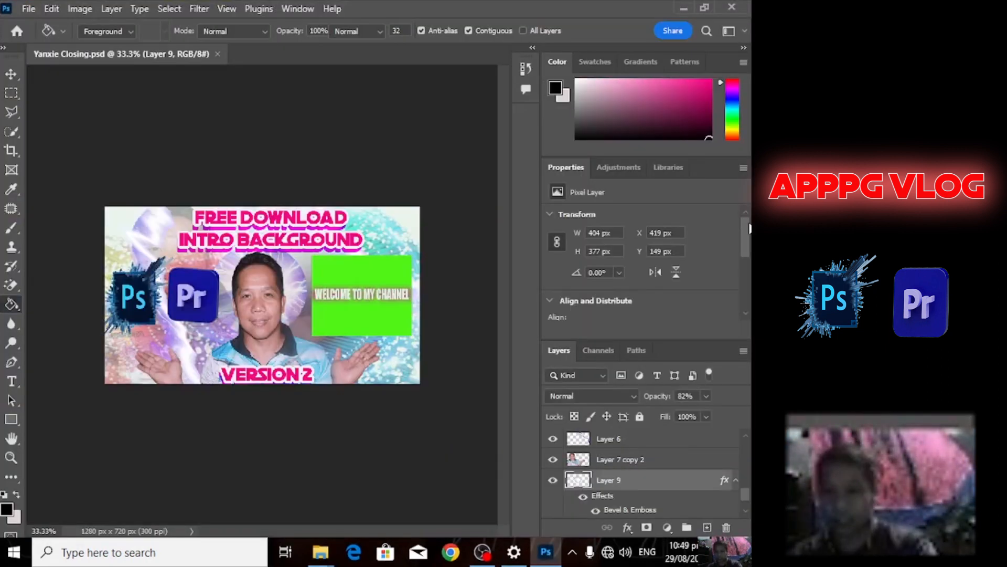
Delete the background artwork layers Layer 6, Layer 7 copy 2, Layer 9 and Layer 4
{"action": "left_click", "coordinate": [596, 446]}
{"action": "key", "text": "Delete"}
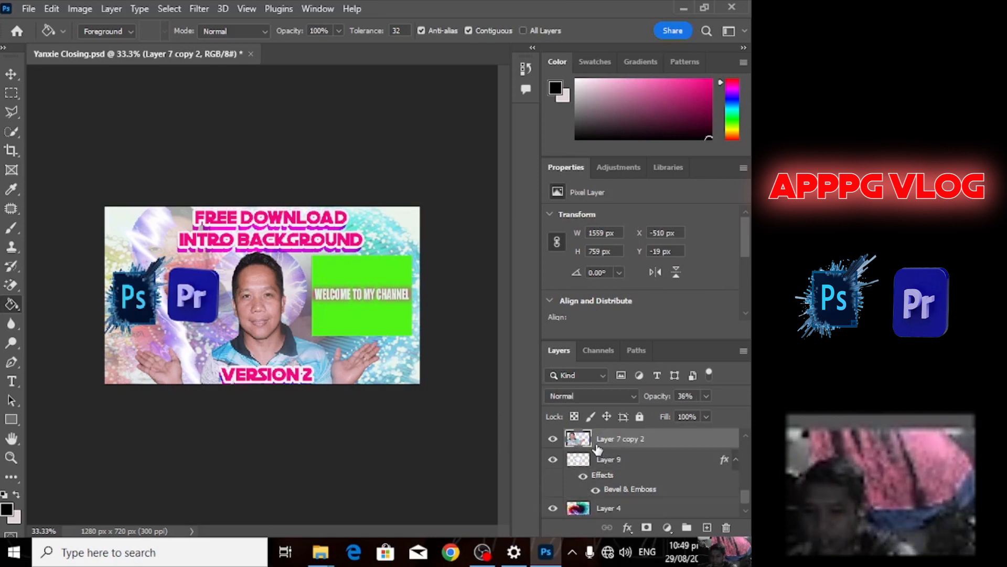
{"action": "key", "text": "Delete"}
{"action": "key", "text": "Delete"}
{"action": "key", "text": "Delete"}
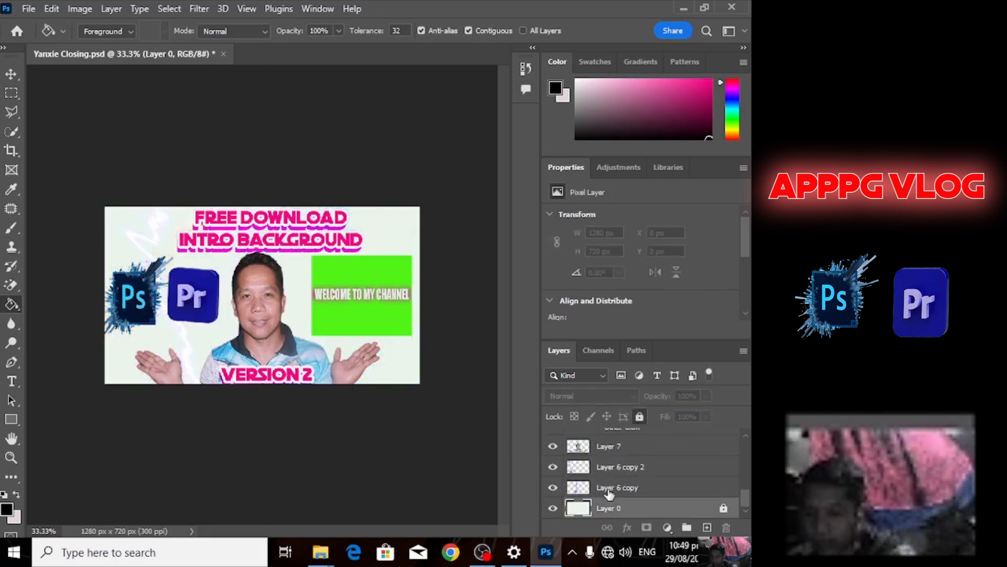
Delete Layer 6 copy, Layer 6 copy 2, the green welcome box and the man's cutout on Layer 7
{"action": "left_click", "coordinate": [608, 491]}
{"action": "key", "text": "Delete"}
{"action": "left_click", "coordinate": [608, 491]}
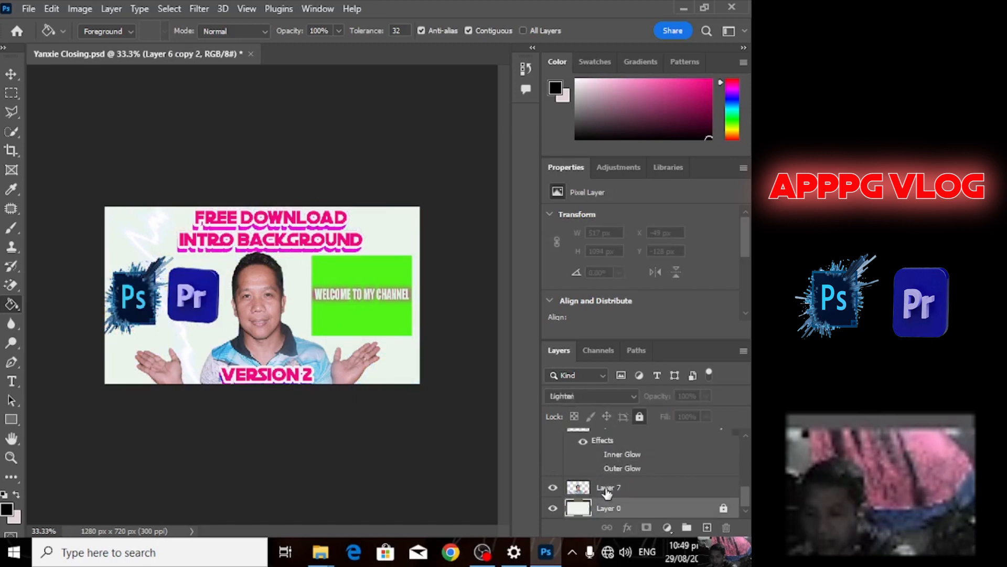
{"action": "key", "text": "Delete"}
{"action": "key", "text": "Delete"}
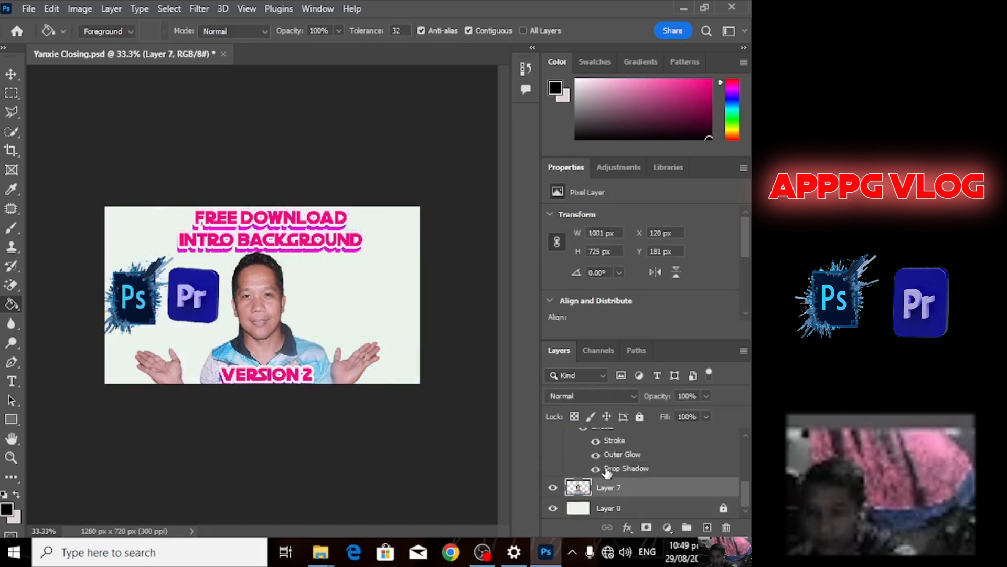
{"action": "key", "text": "Delete"}
Delete the Layer 8 copy and Layer 7 copy logos and the Version 2 and FREE DOWNLOAD INTRO BACKGROUND text layers
{"action": "scroll", "coordinate": [693, 475], "scroll_direction": "up", "scroll_amount": 5}
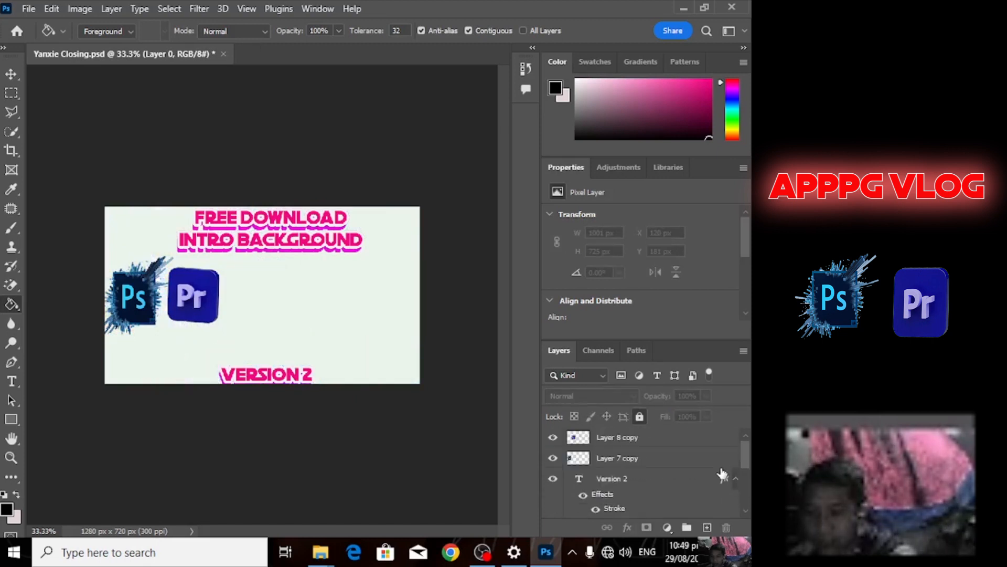
{"action": "left_click", "coordinate": [606, 446]}
{"action": "key", "text": "Delete"}
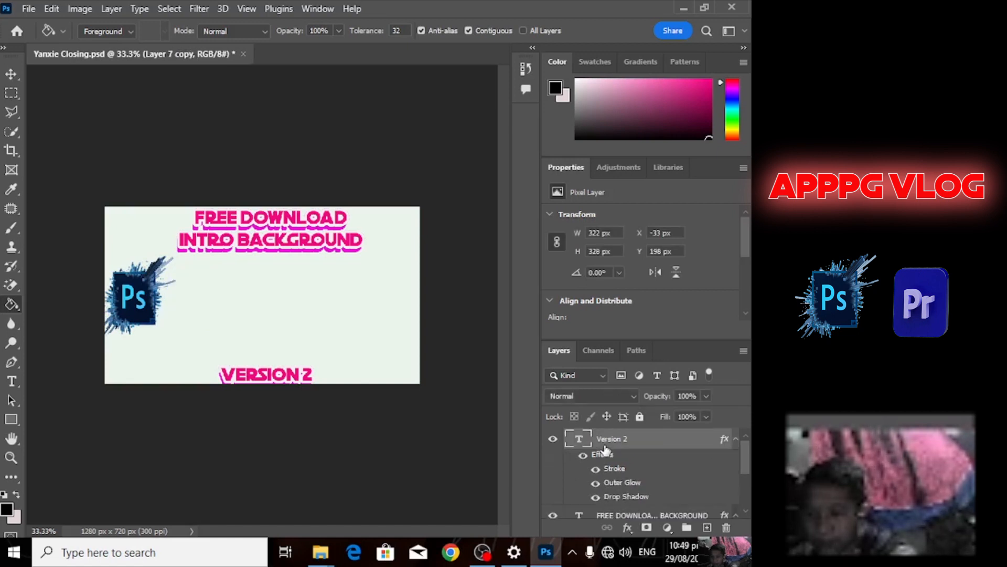
{"action": "key", "text": "Delete"}
{"action": "key", "text": "Delete"}
{"action": "key", "text": "Delete"}
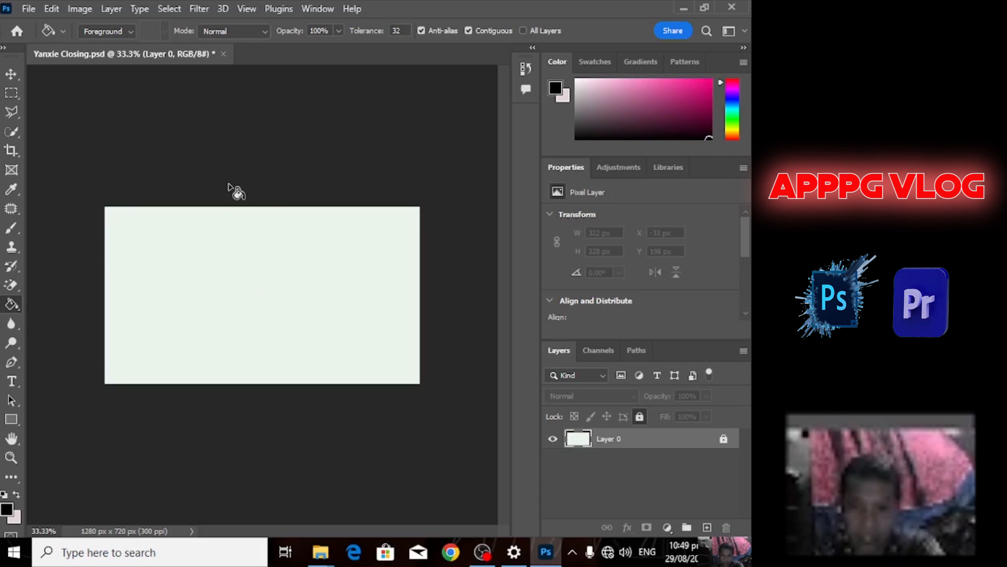
Check the document's canvas size without changing it
{"action": "left_click", "coordinate": [28, 9]}
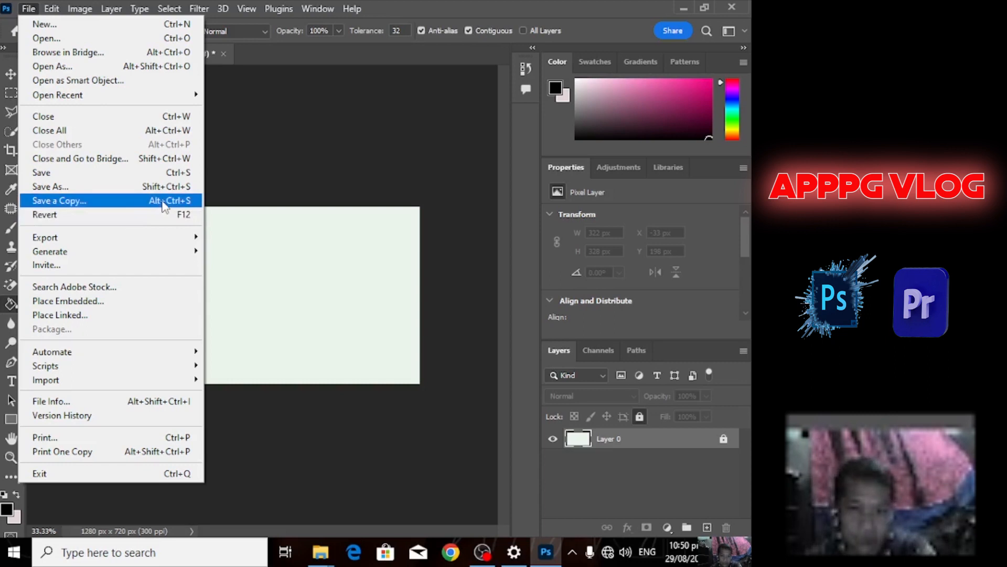
{"action": "mouse_move", "coordinate": [81, 9]}
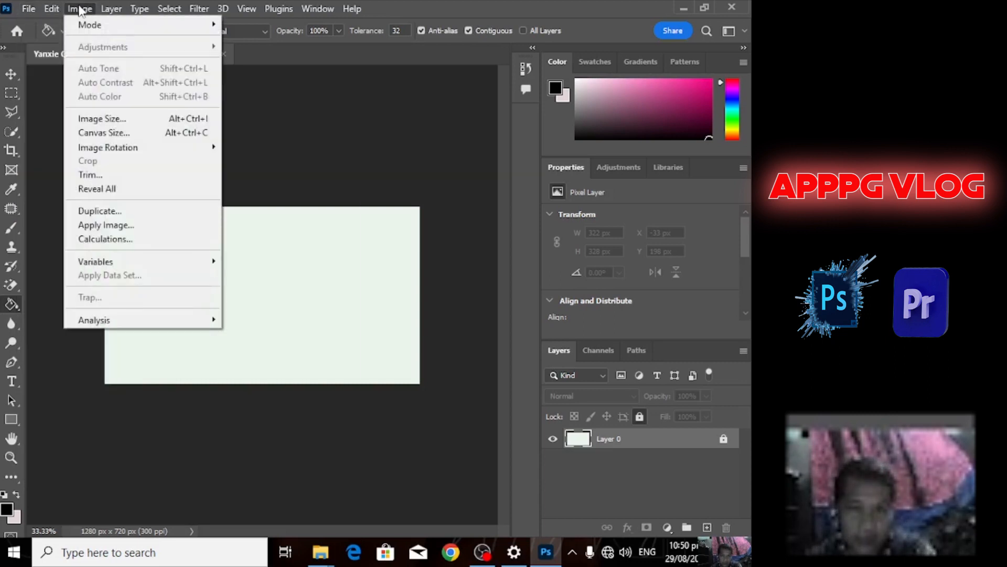
{"action": "left_click", "coordinate": [155, 133]}
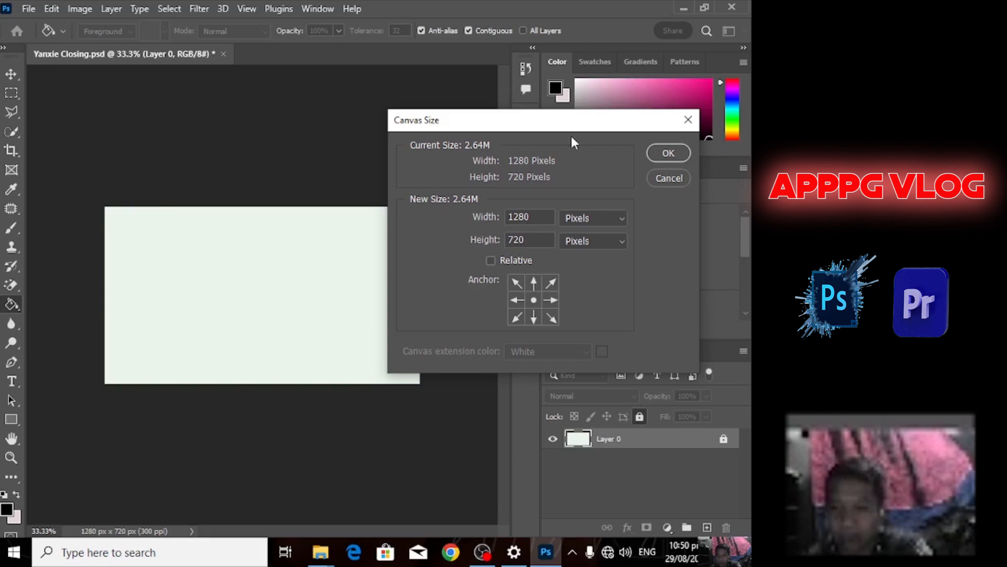
{"action": "left_click", "coordinate": [693, 127]}
{"action": "left_click", "coordinate": [318, 9]}
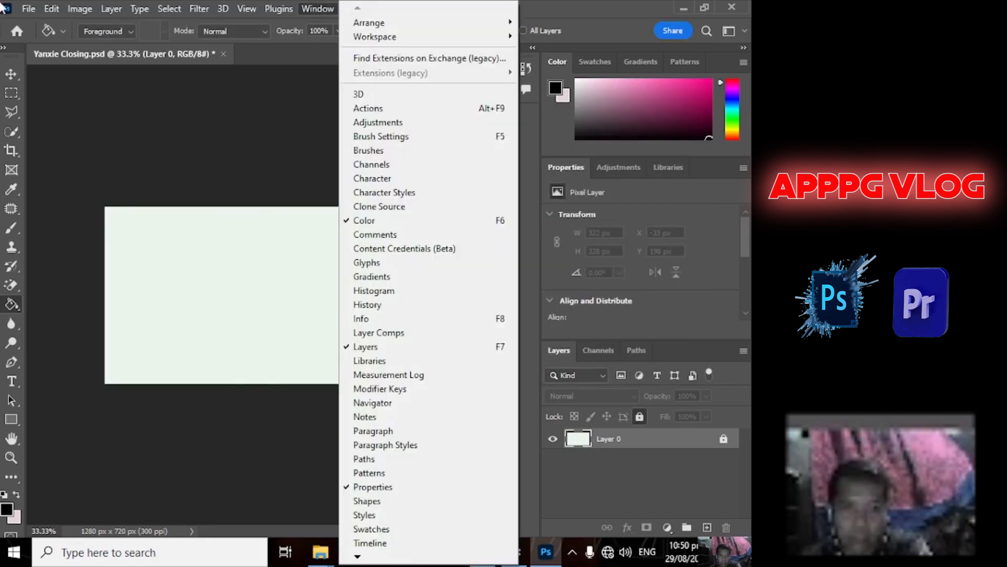
{"action": "mouse_move", "coordinate": [28, 8]}
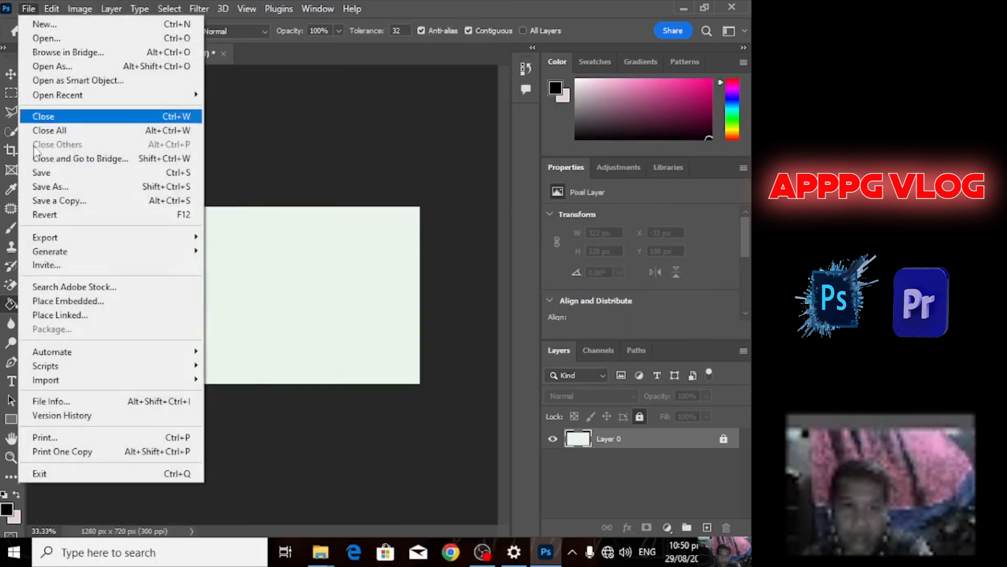
{"action": "left_click", "coordinate": [60, 11]}
{"action": "left_click", "coordinate": [29, 7]}
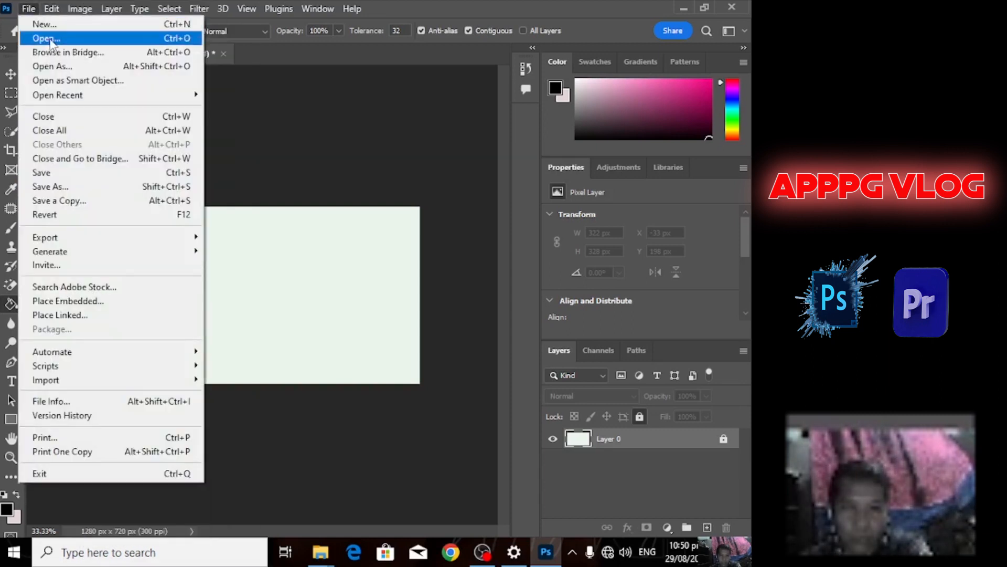
{"action": "left_click", "coordinate": [83, 302]}
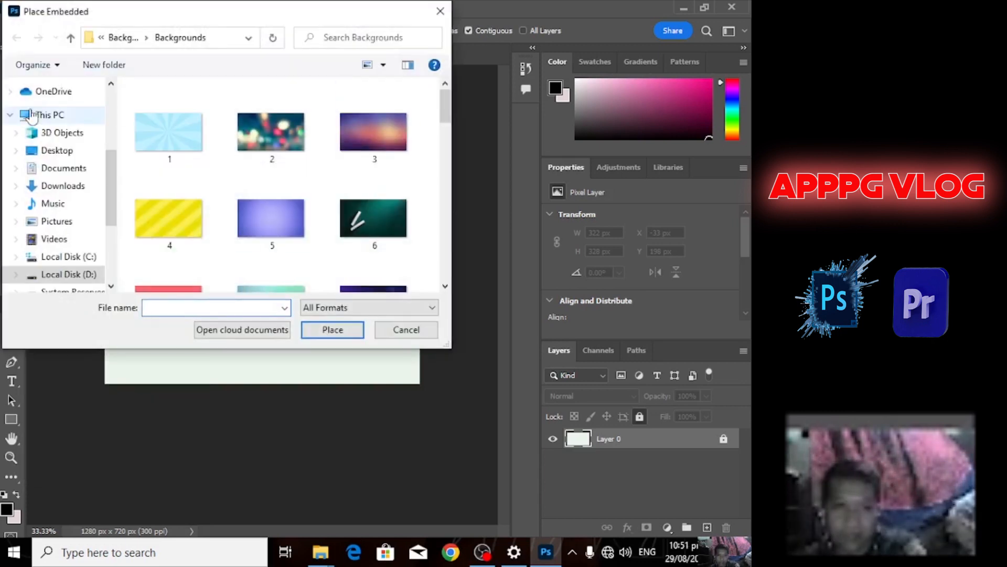
{"action": "mouse_move", "coordinate": [444, 105]}
{"action": "left_mouse_down"}
{"action": "mouse_move", "coordinate": [445, 263]}
{"action": "mouse_move", "coordinate": [440, 116]}
{"action": "left_mouse_up"}
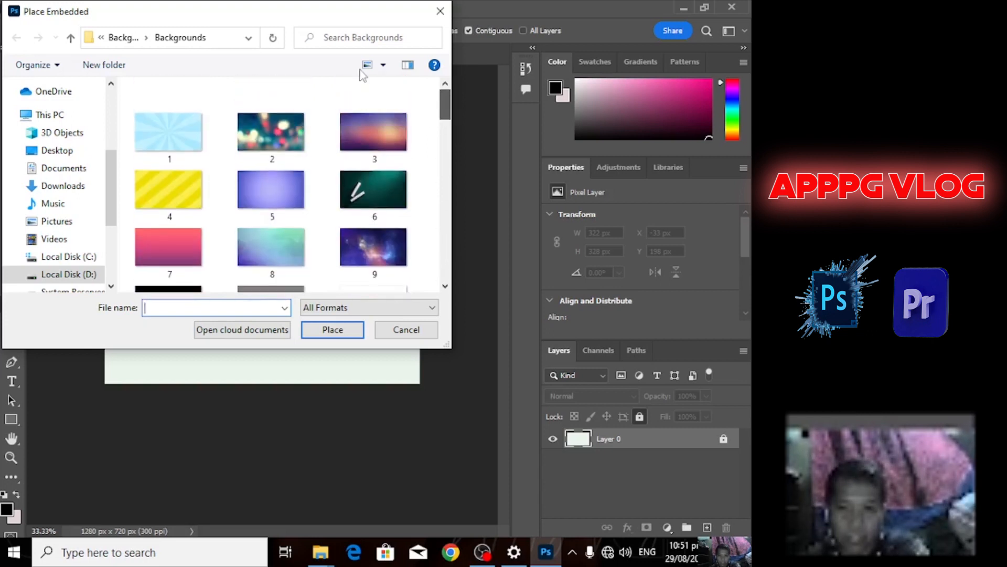
{"action": "left_click", "coordinate": [72, 38]}
{"action": "left_click", "coordinate": [72, 38]}
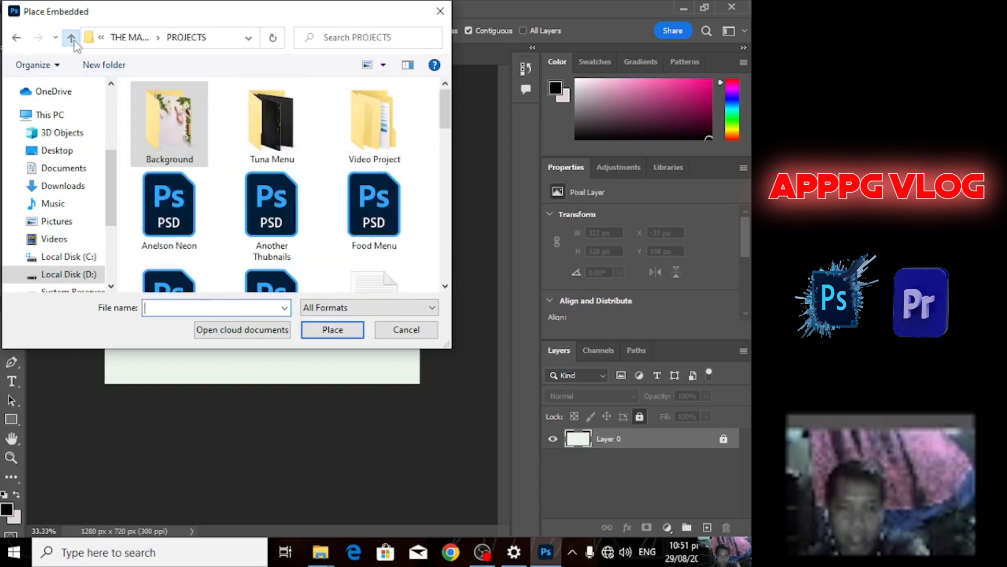
{"action": "left_click", "coordinate": [435, 12]}
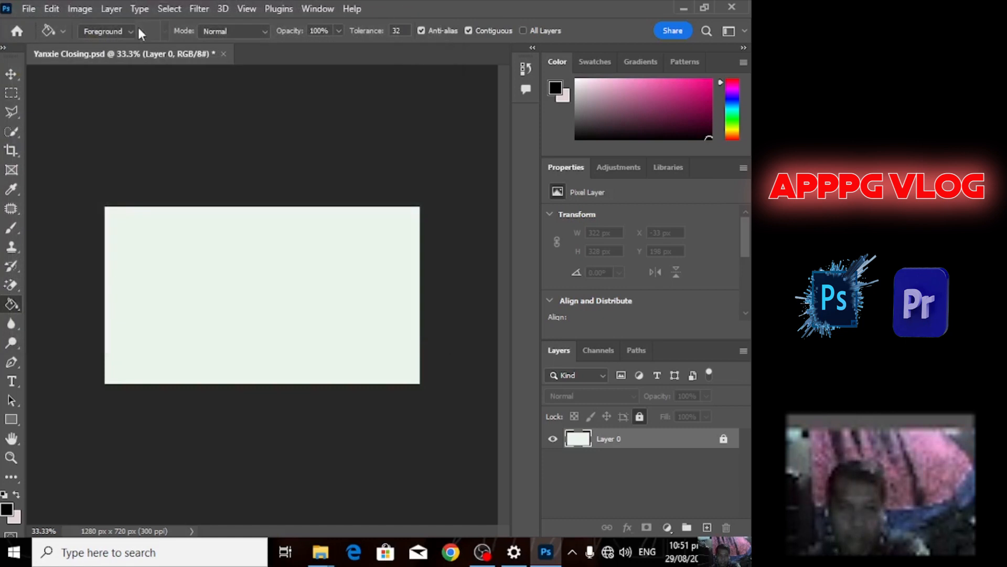
Review the available workspace layouts, including Essentials, 3D, Graphic and Web, Motion, Painting and Photography
{"action": "left_click", "coordinate": [51, 9]}
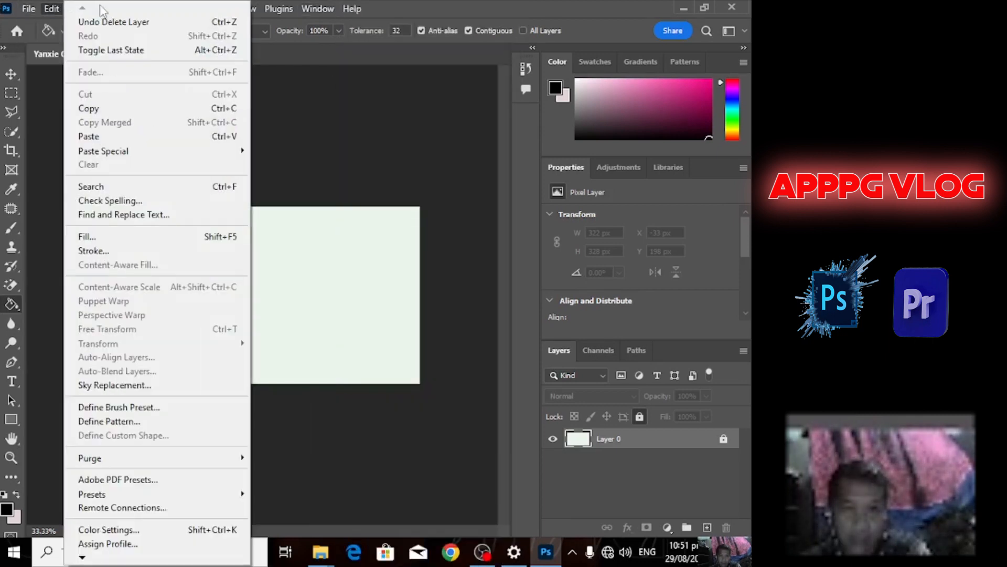
{"action": "left_click", "coordinate": [80, 10]}
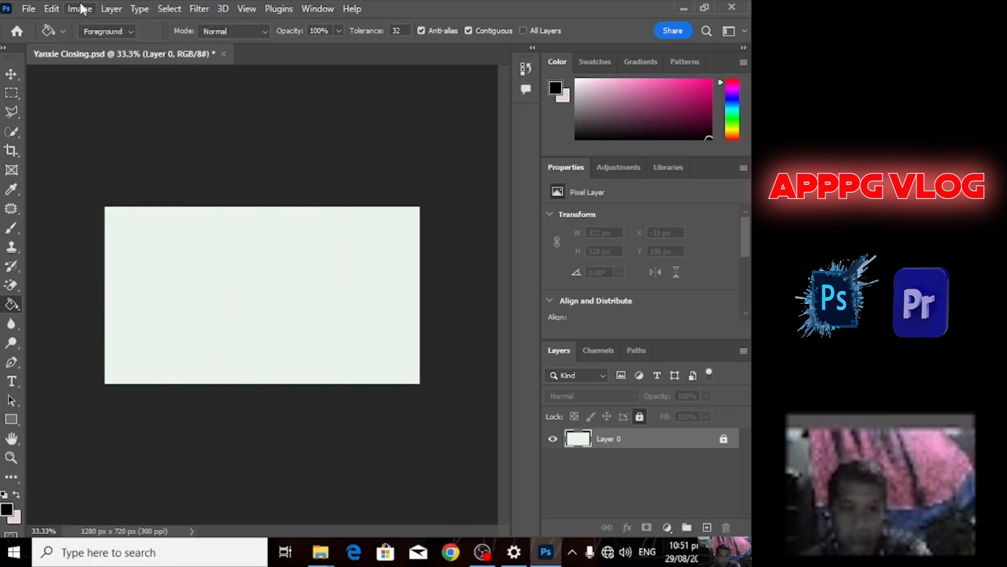
{"action": "left_click", "coordinate": [80, 10]}
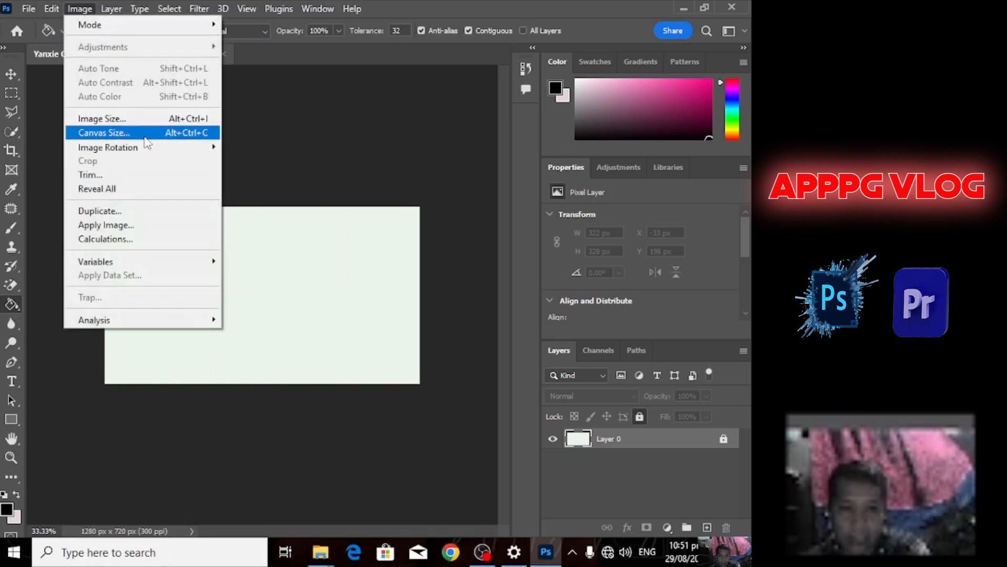
{"action": "mouse_move", "coordinate": [173, 148]}
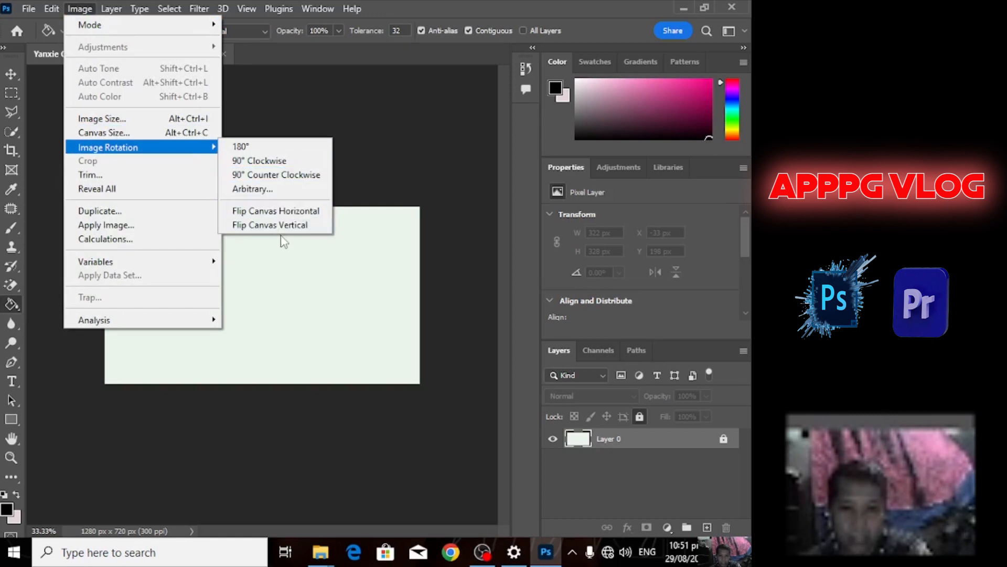
{"action": "left_click", "coordinate": [107, 8]}
{"action": "left_click", "coordinate": [112, 8]}
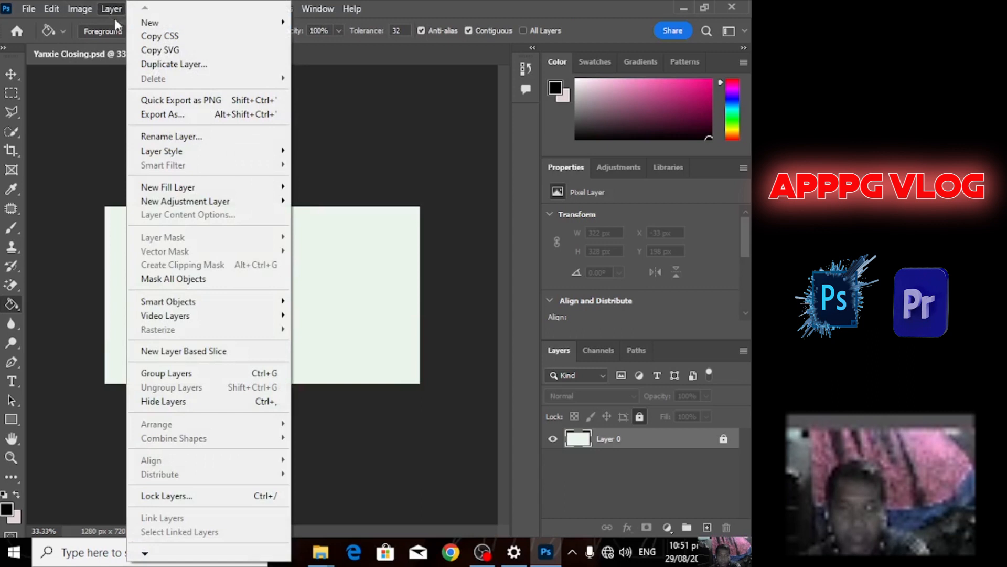
{"action": "left_click", "coordinate": [116, 8]}
{"action": "left_click", "coordinate": [137, 9]}
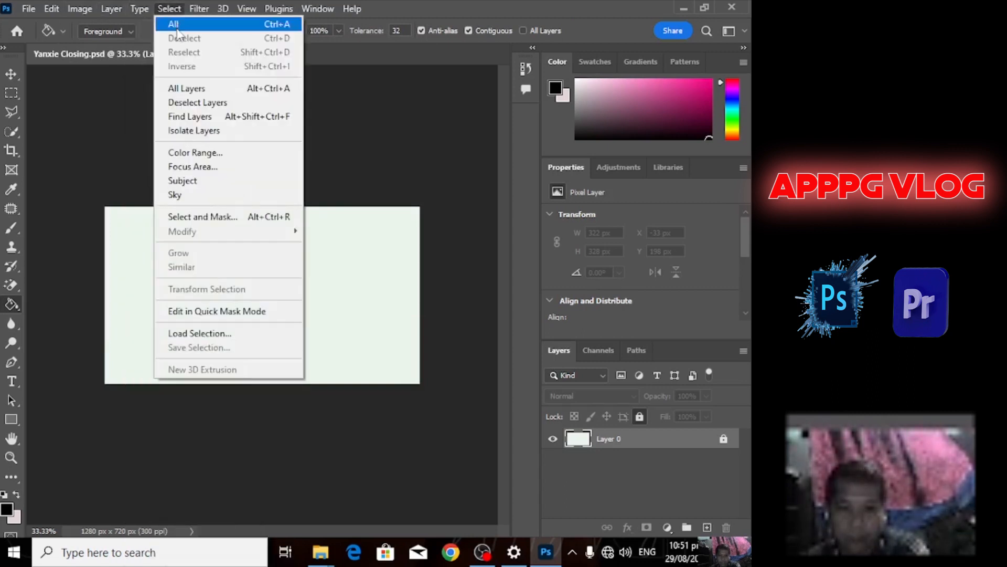
{"action": "left_click", "coordinate": [168, 8]}
{"action": "left_click", "coordinate": [169, 9]}
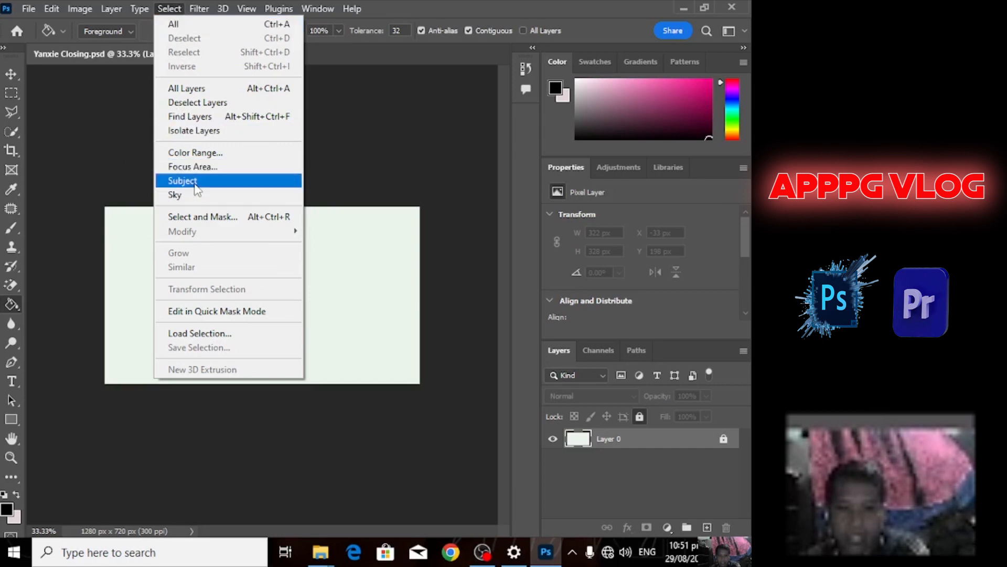
{"action": "left_click", "coordinate": [197, 9]}
{"action": "left_click", "coordinate": [197, 9]}
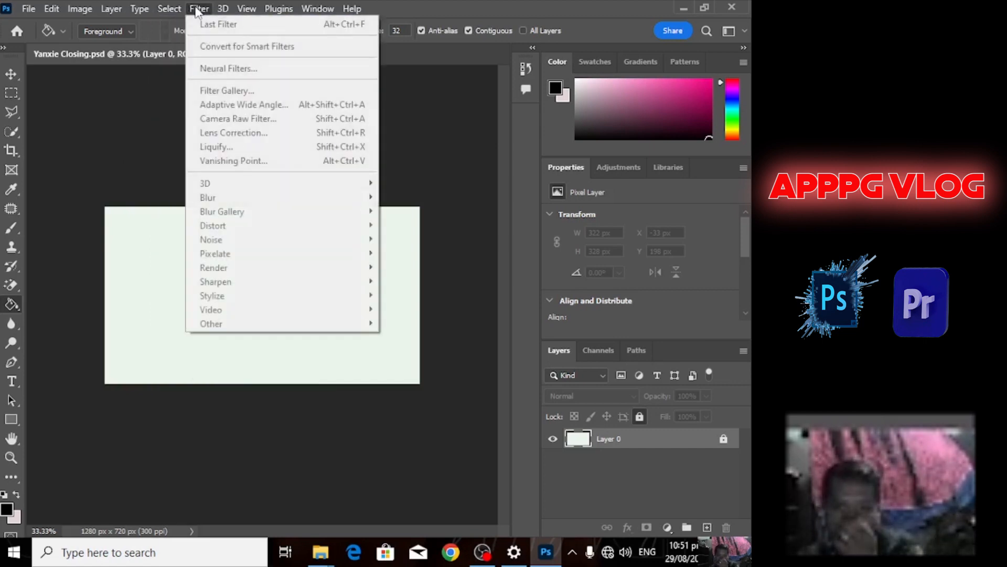
{"action": "left_click", "coordinate": [326, 10]}
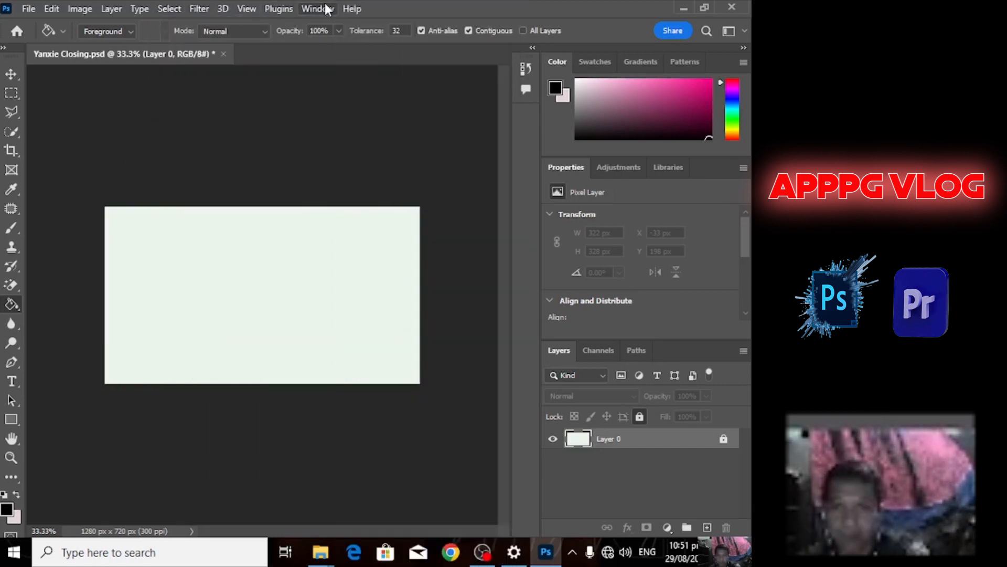
{"action": "left_click", "coordinate": [327, 9]}
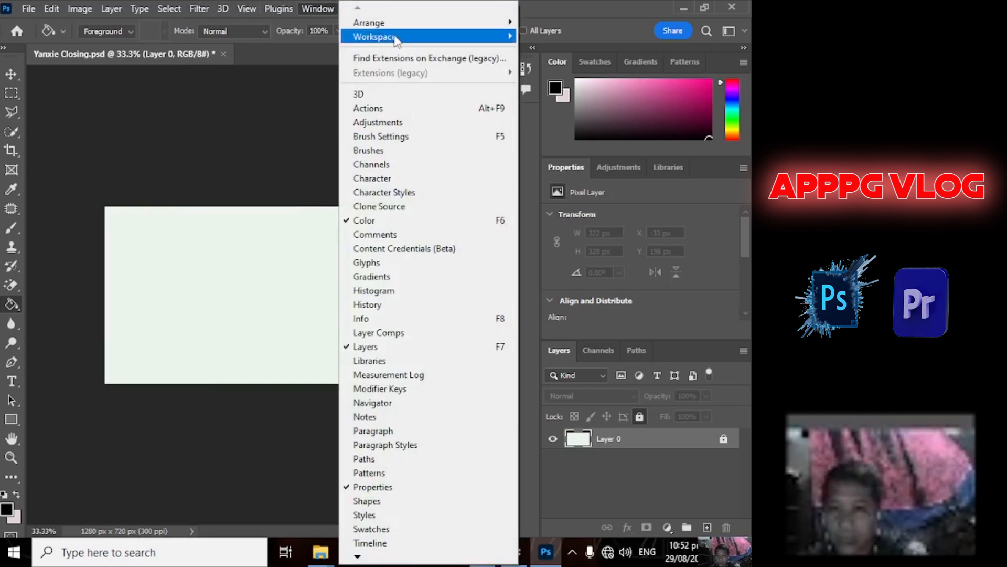
{"action": "mouse_move", "coordinate": [398, 38]}
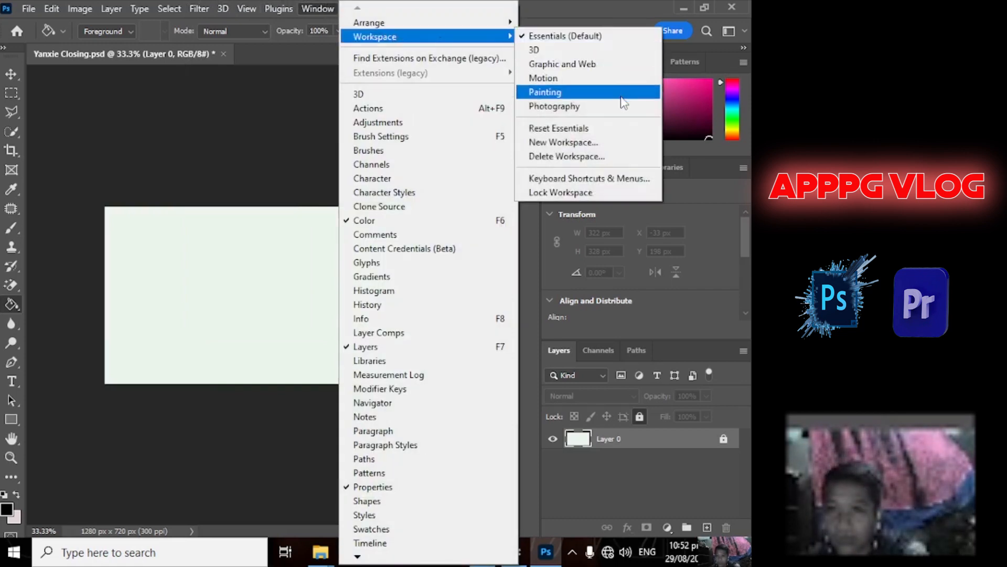
{"action": "mouse_move", "coordinate": [469, 26]}
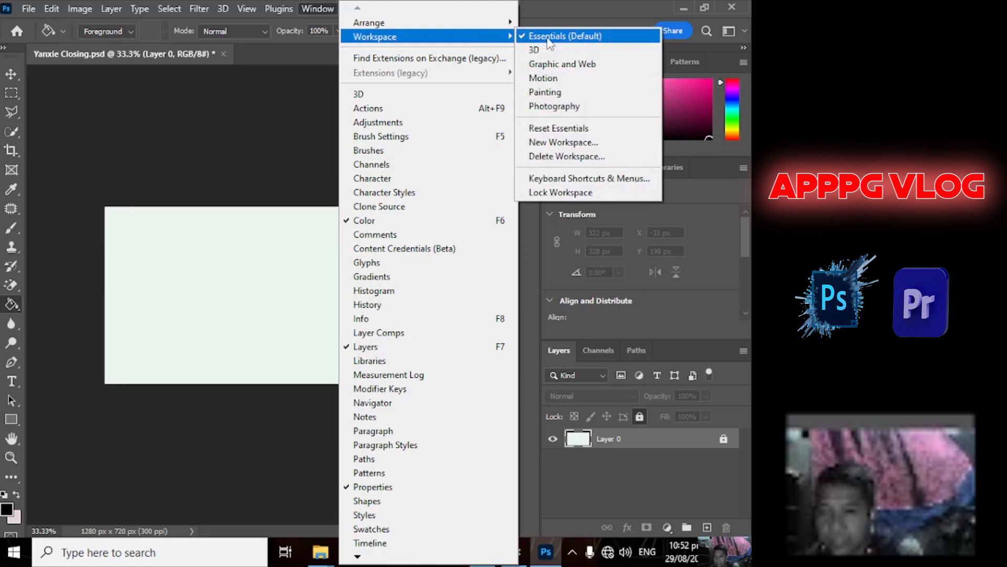
{"action": "left_click", "coordinate": [588, 47]}
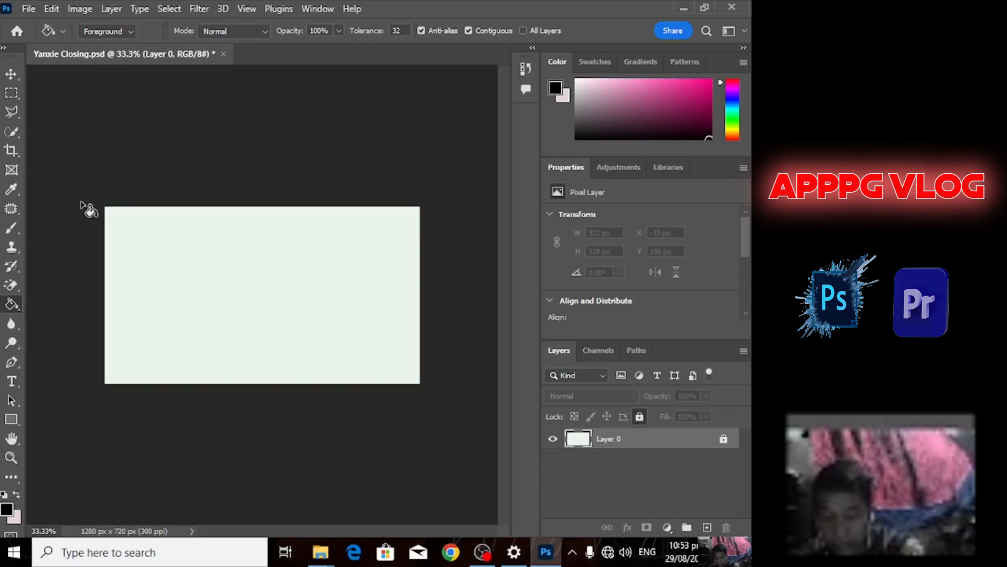
Place the purple brick wall image Screenshot_20230829_193812 from the Backgrounds folder as an embedded object
{"action": "left_click", "coordinate": [28, 9]}
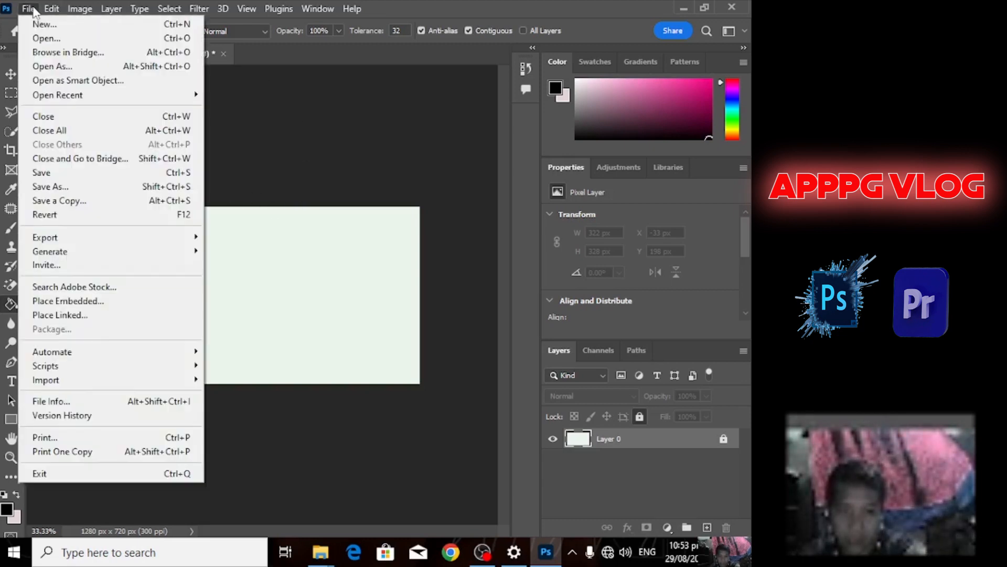
{"action": "left_click", "coordinate": [51, 9]}
{"action": "mouse_move", "coordinate": [28, 7]}
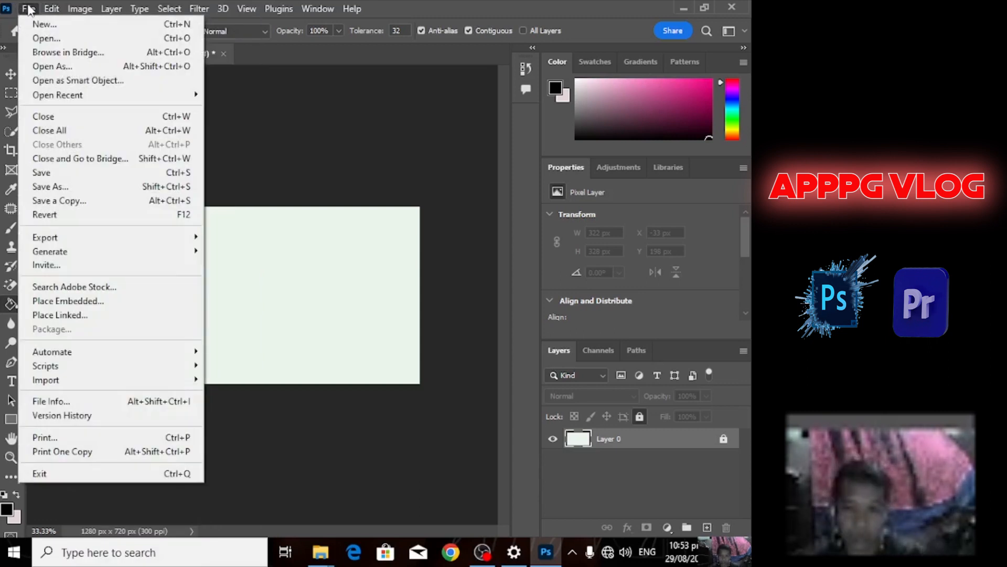
{"action": "left_click", "coordinate": [96, 302]}
{"action": "scroll", "coordinate": [225, 226], "scroll_direction": "down", "scroll_amount": 5}
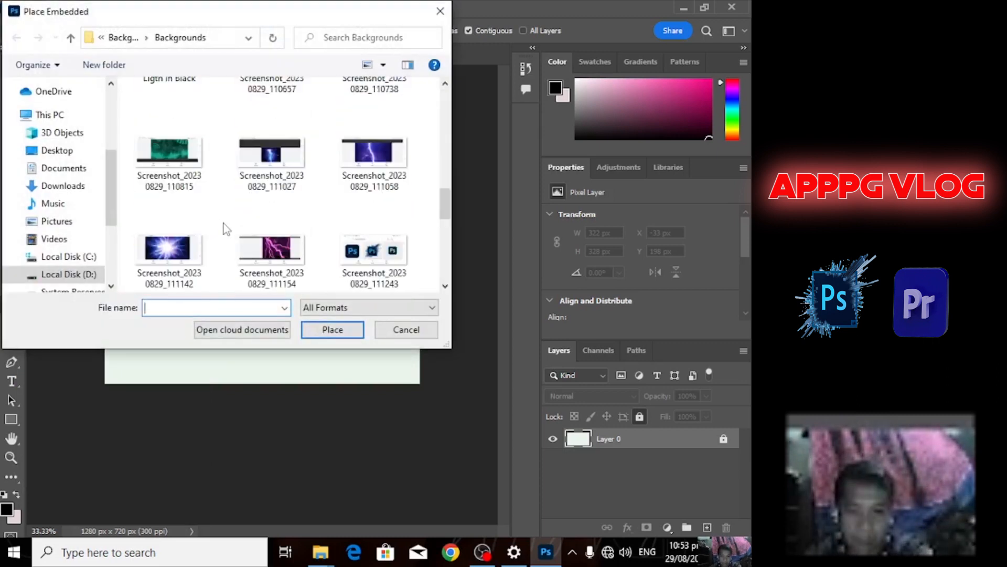
{"action": "scroll", "coordinate": [226, 228], "scroll_direction": "down", "scroll_amount": 5}
{"action": "scroll", "coordinate": [226, 229], "scroll_direction": "up", "scroll_amount": 3}
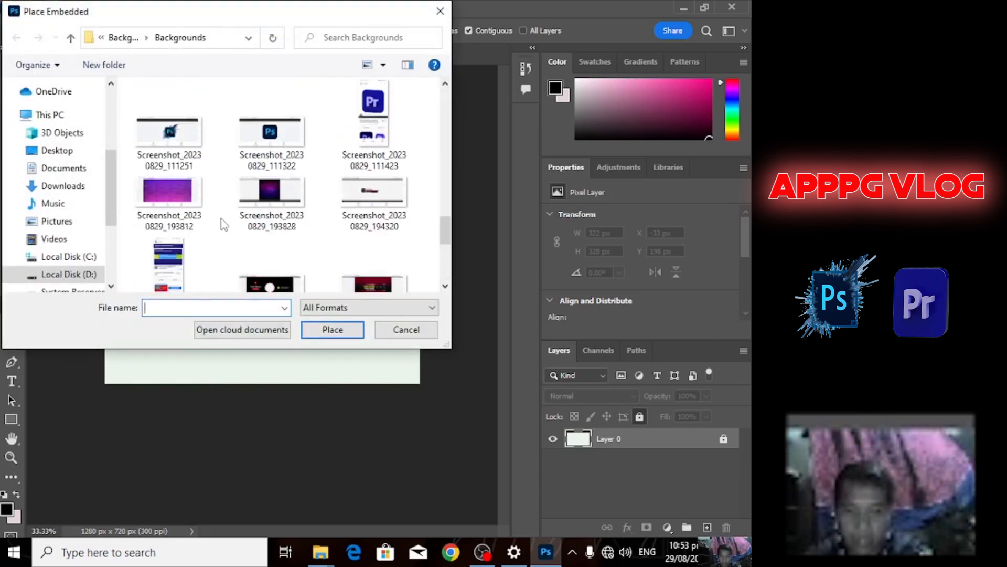
{"action": "scroll", "coordinate": [173, 178], "scroll_direction": "up", "scroll_amount": 1}
{"action": "scroll", "coordinate": [168, 163], "scroll_direction": "down", "scroll_amount": 2}
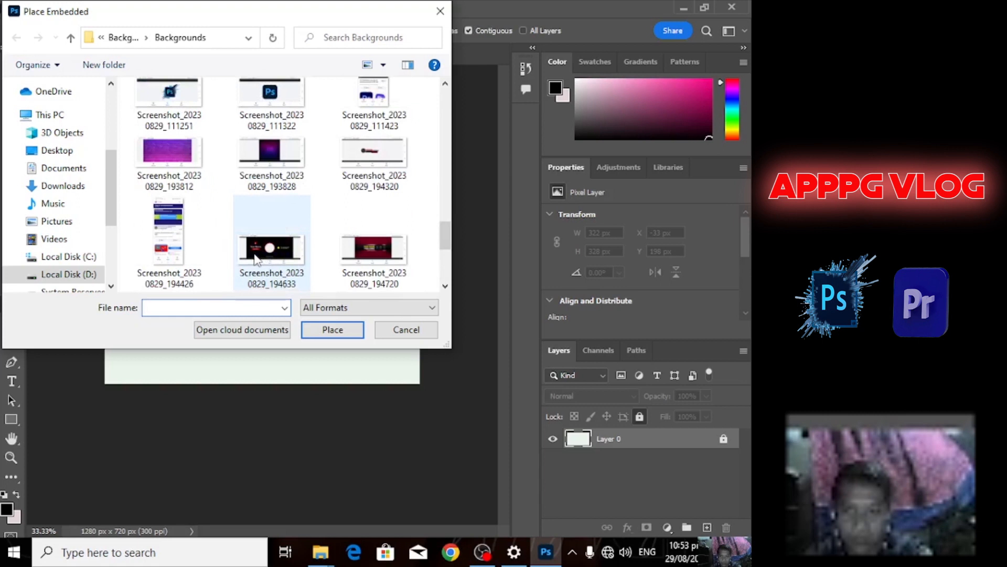
{"action": "left_click", "coordinate": [162, 144]}
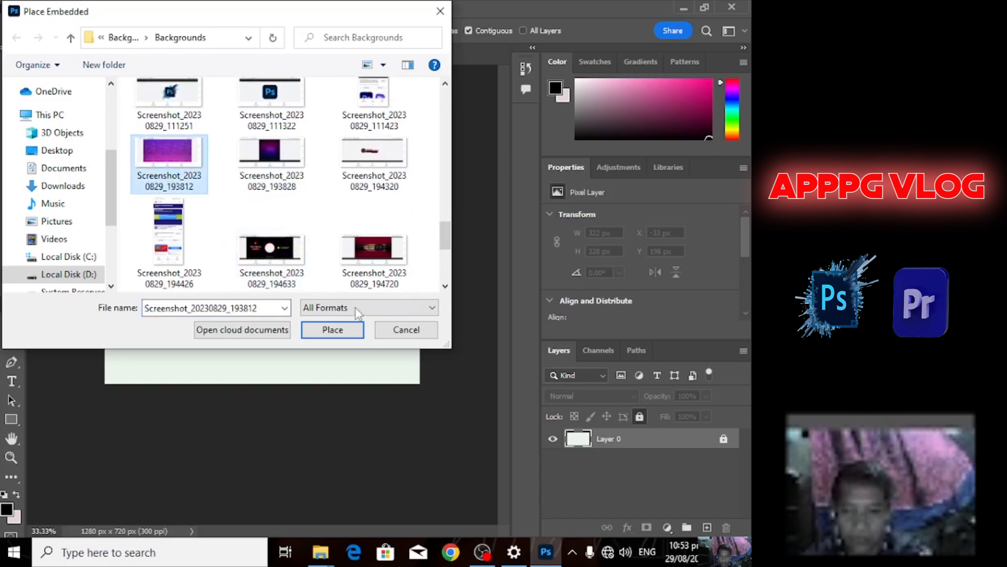
{"action": "left_click", "coordinate": [338, 332]}
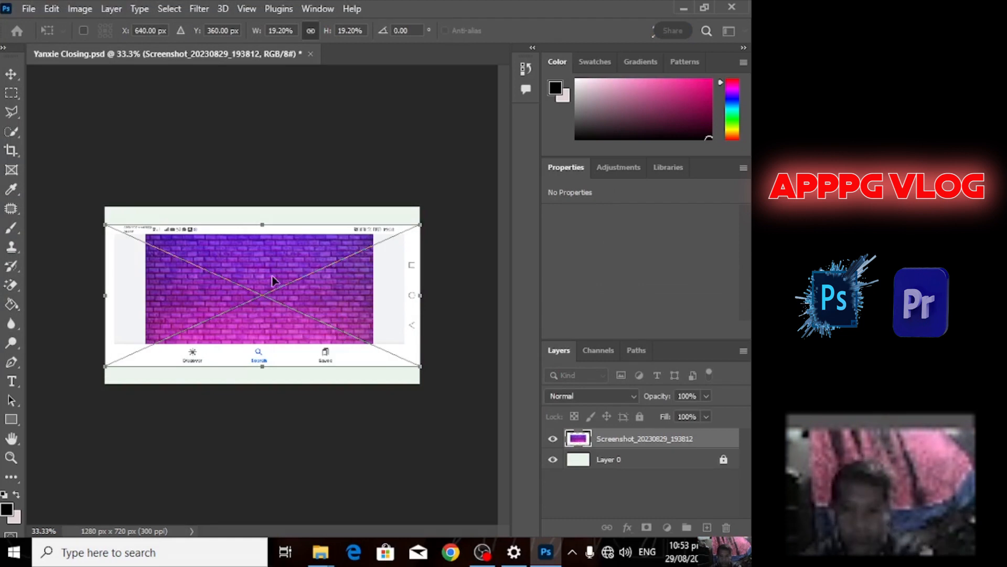
Select the brick wall area with a rectangular marquee of about 919 by 432 px and copy it to a new layer
{"action": "left_click", "coordinate": [12, 93]}
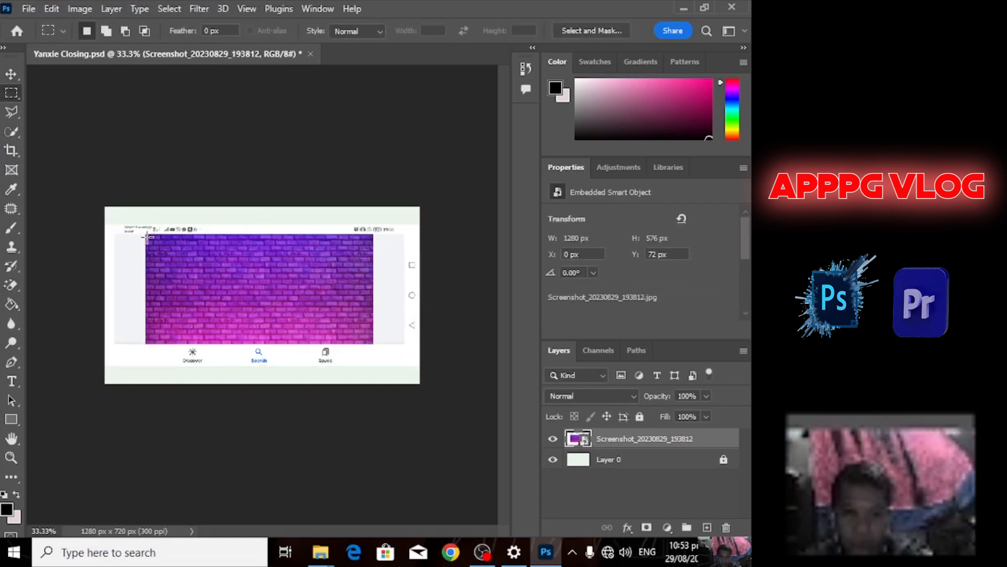
{"action": "left_click_drag", "start_coordinate": [147, 237], "coordinate": [372, 343]}
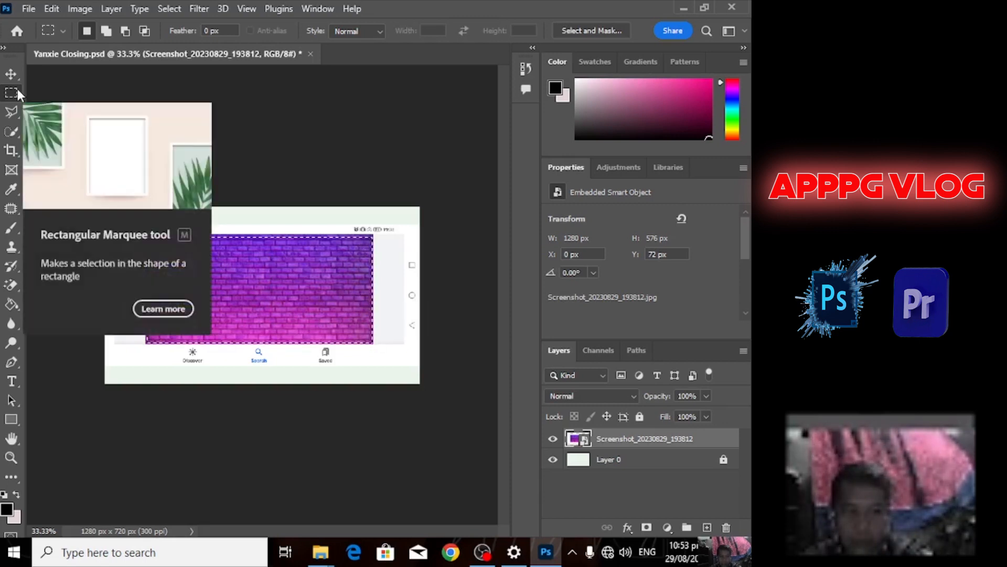
{"action": "left_click_drag", "start_coordinate": [89, 118], "coordinate": [146, 193]}
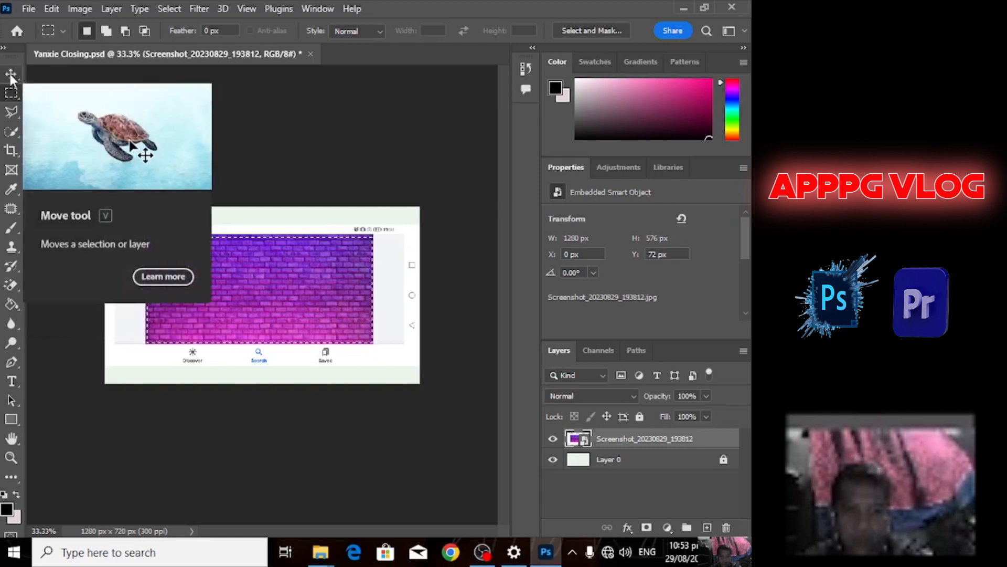
{"action": "left_click", "coordinate": [11, 76]}
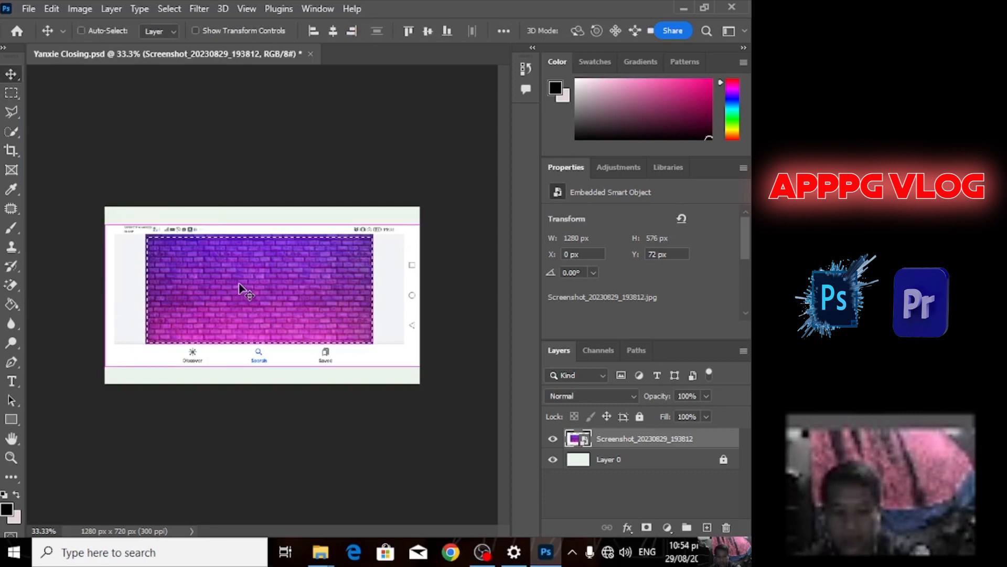
{"action": "key", "text": "ctrl+j"}
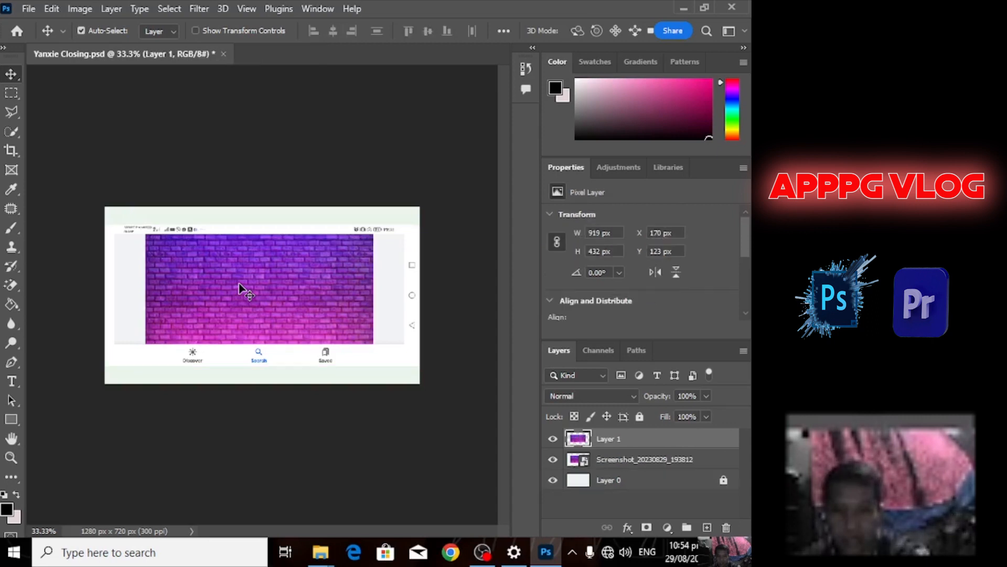
Delete the placed screenshot layer and move the cut-out brick wall near the canvas centre, at about X 155 px, Y 144 px
{"action": "left_click_drag", "start_coordinate": [247, 288], "coordinate": [309, 332]}
{"action": "left_click", "coordinate": [208, 252]}
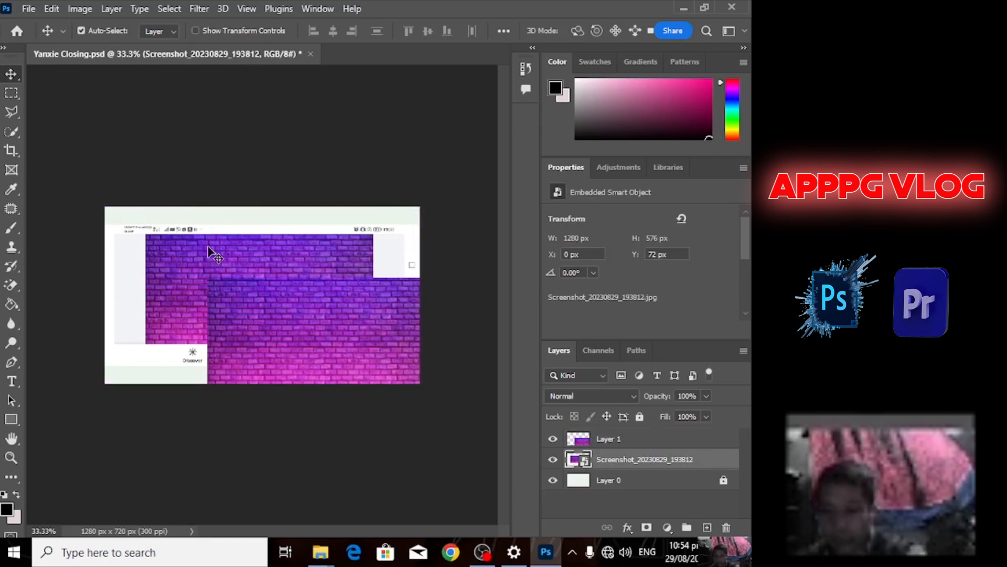
{"action": "key", "text": "Delete"}
{"action": "left_click_drag", "start_coordinate": [317, 333], "coordinate": [248, 288]}
Stretch the brick wall layer with Free Transform to about 1280 by 804 px so that it covers the whole canvas
{"action": "key", "text": "ctrl"}
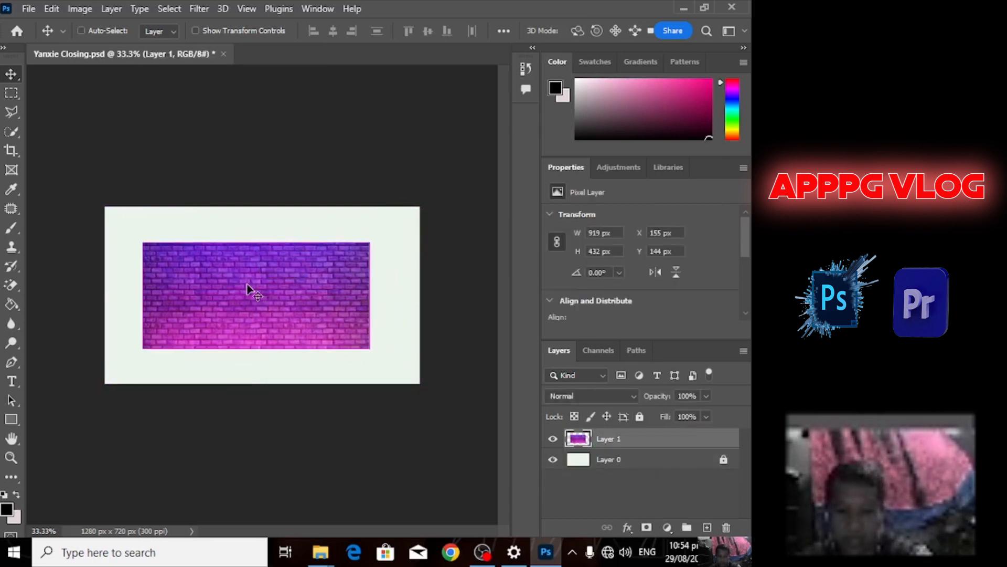
{"action": "key", "text": "ctrl+t"}
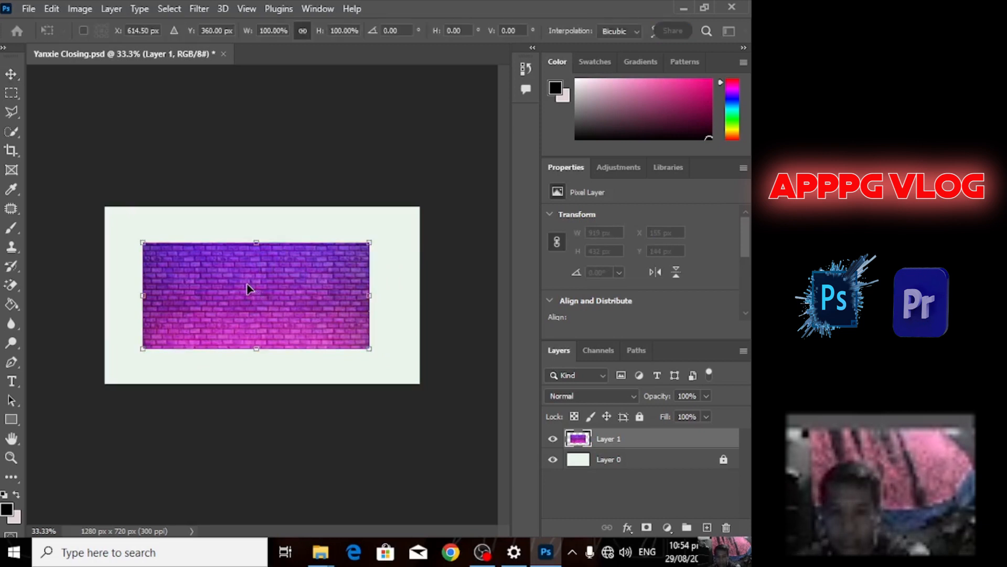
{"action": "left_click", "coordinate": [51, 9]}
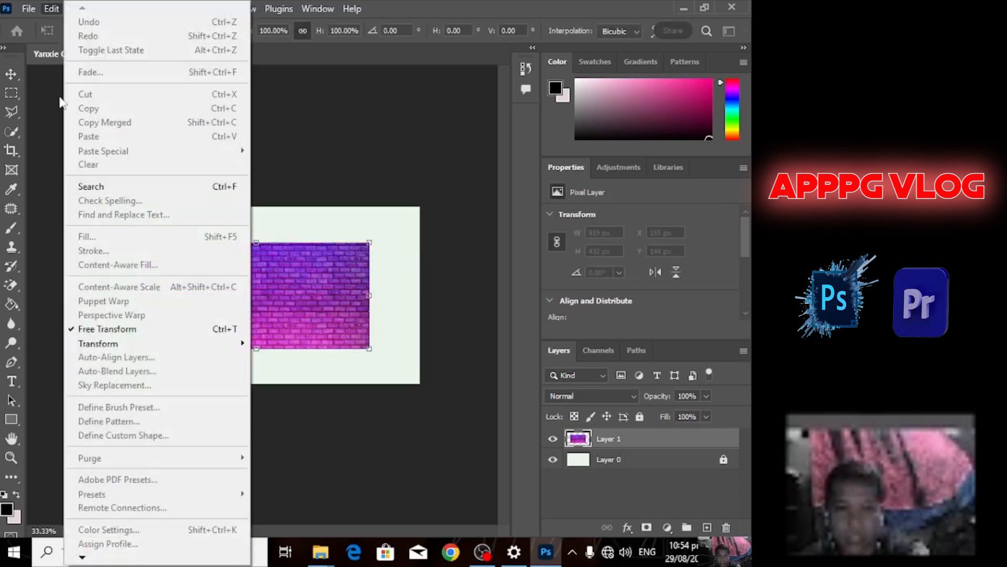
{"action": "left_click", "coordinate": [110, 328]}
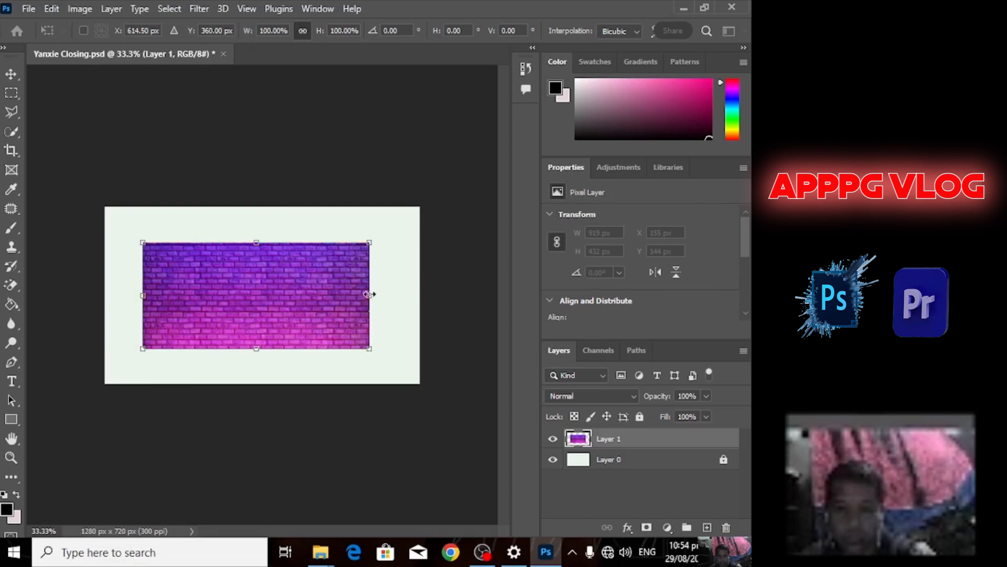
{"action": "left_click_drag", "start_coordinate": [370, 294], "coordinate": [420, 296]}
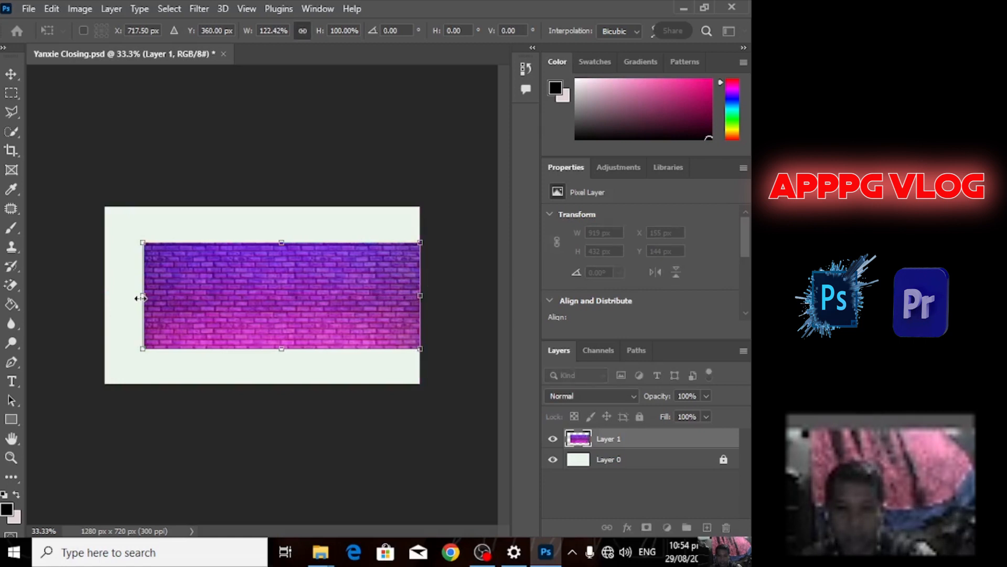
{"action": "left_click_drag", "start_coordinate": [141, 297], "coordinate": [105, 296]}
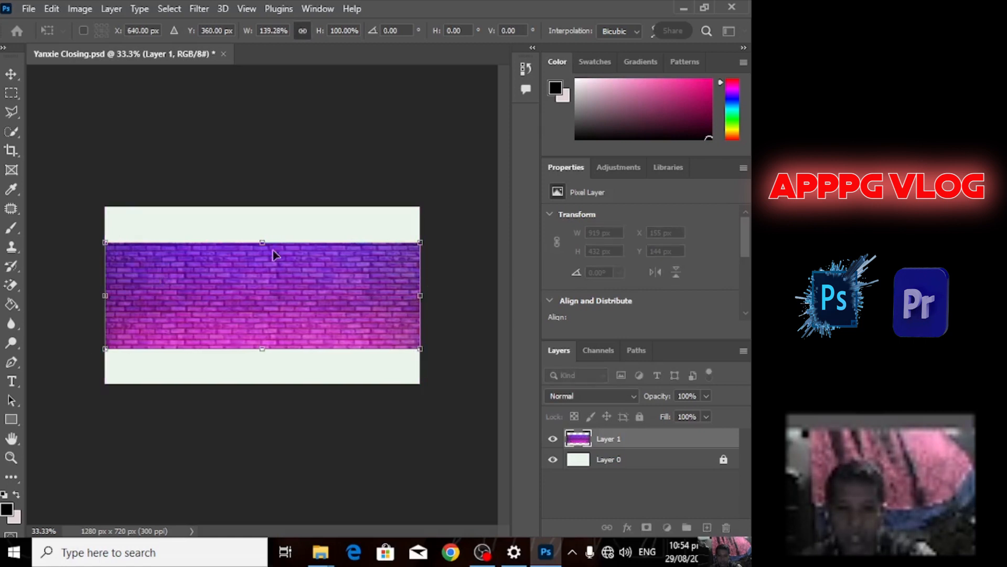
{"action": "left_click_drag", "start_coordinate": [263, 242], "coordinate": [263, 193]}
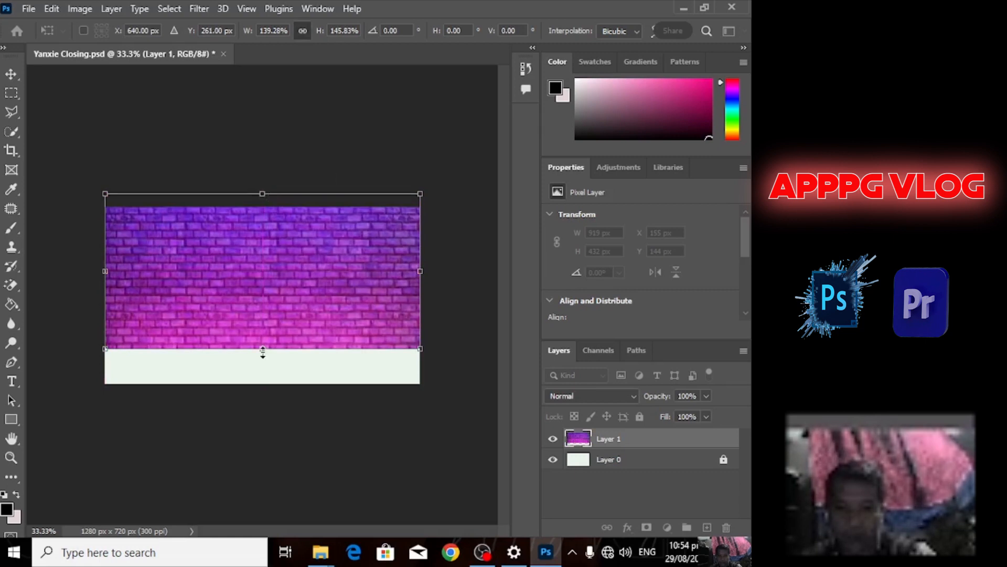
{"action": "left_click_drag", "start_coordinate": [263, 349], "coordinate": [260, 391]}
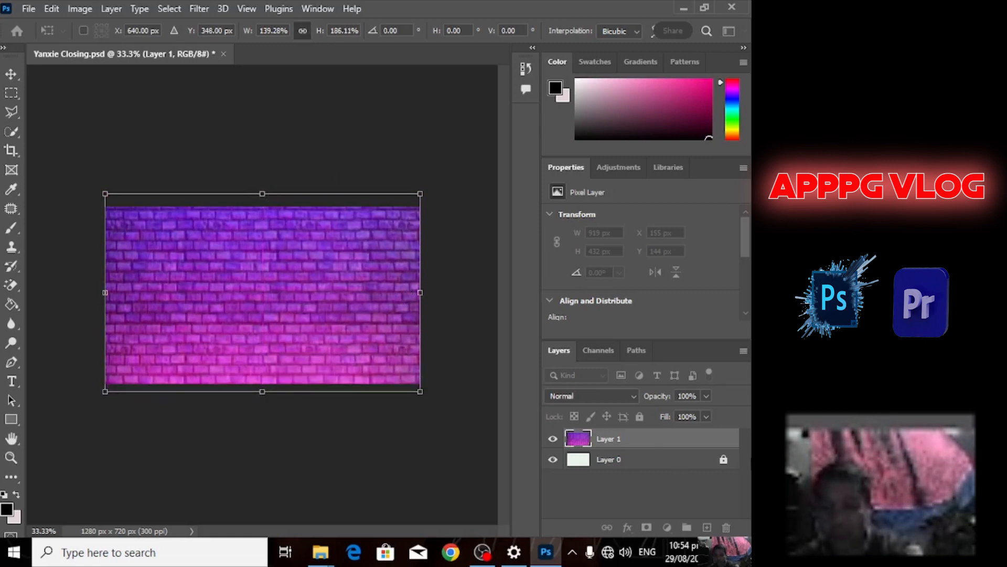
{"action": "key", "text": "Return"}
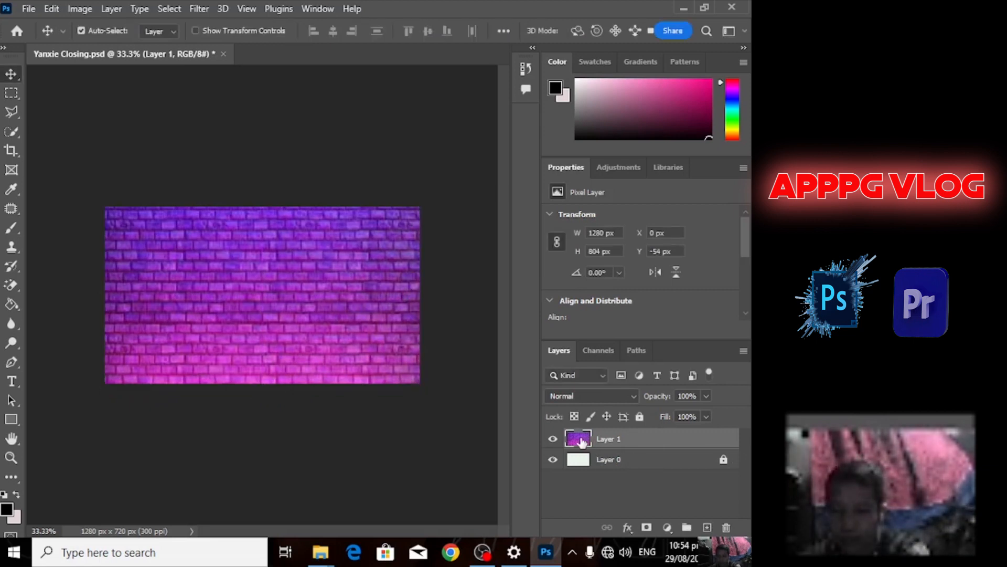
Rename the brick wall layer as Bg
{"action": "right_click", "coordinate": [583, 443]}
{"action": "key", "text": "Escape"}
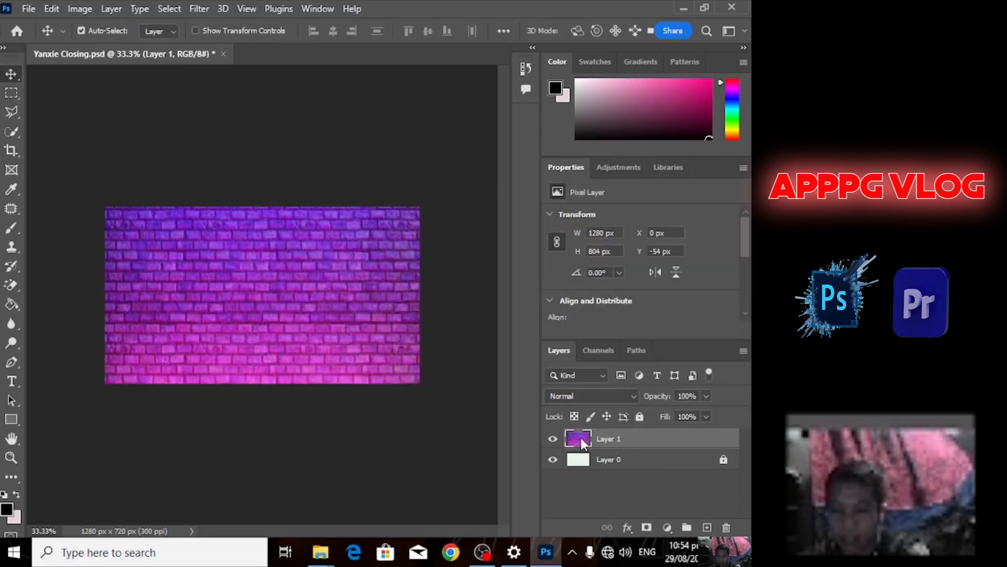
{"action": "double_click", "coordinate": [609, 440]}
{"action": "type", "text": "Bo"}
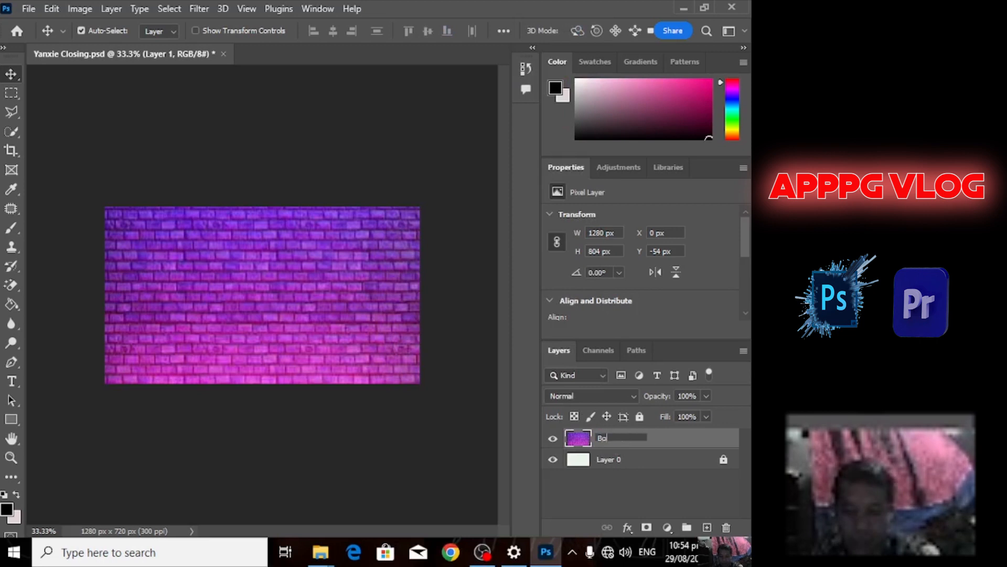
{"action": "key", "text": "Return"}
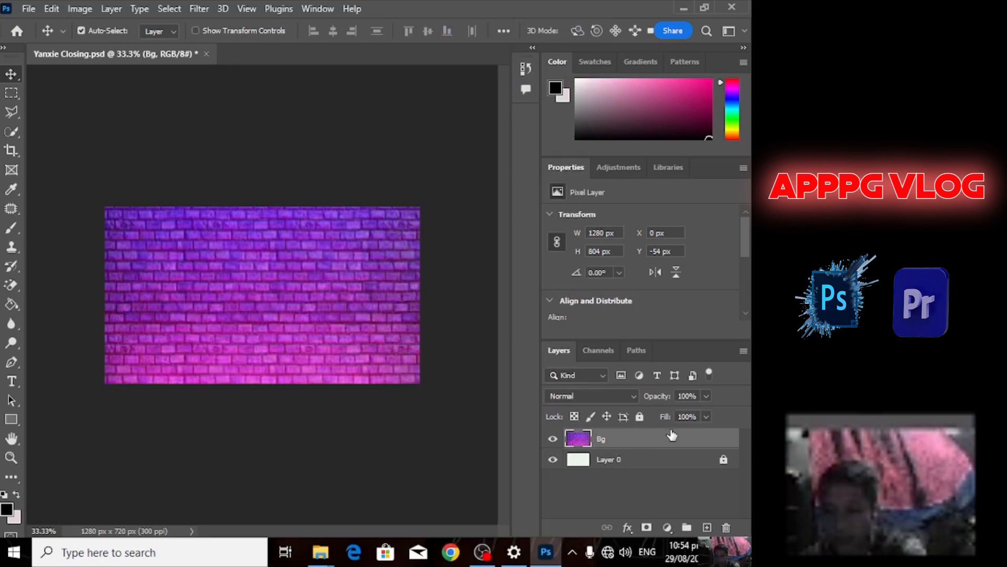
{"action": "right_click", "coordinate": [581, 447]}
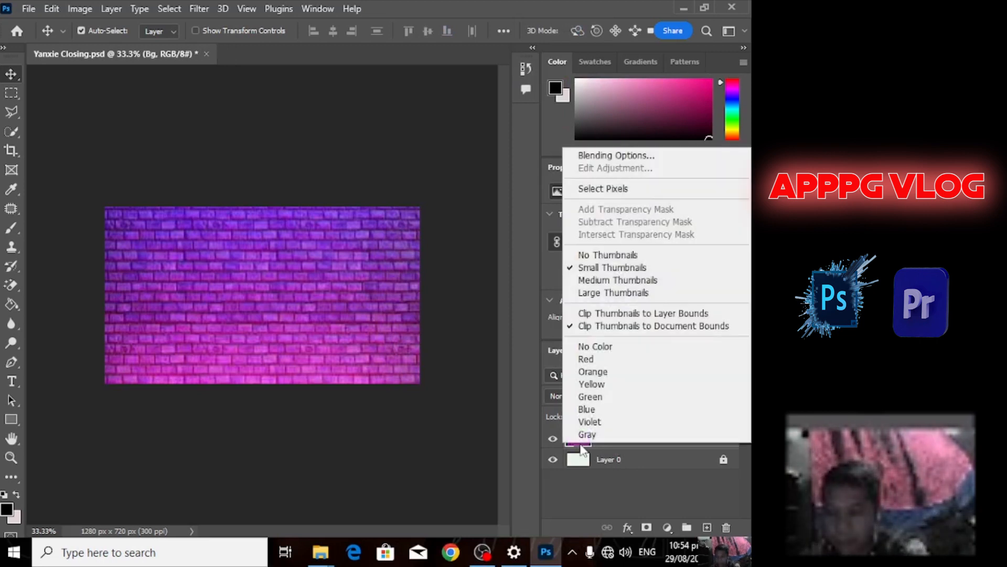
{"action": "left_click", "coordinate": [582, 446]}
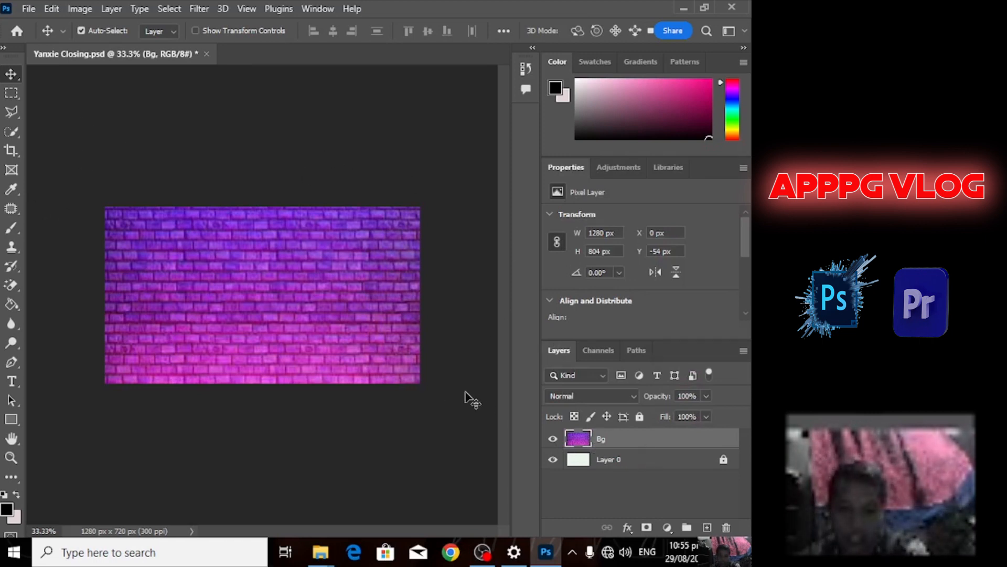
Start placing an embedded image and open the PROJECTS folder inside THE MAKER on Local Disk (D:)
{"action": "left_click", "coordinate": [28, 10]}
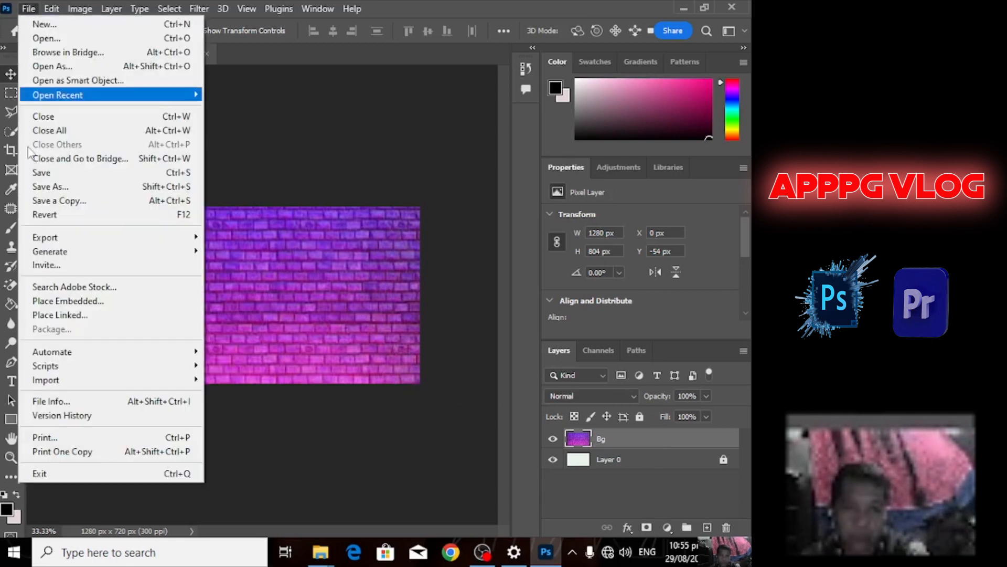
{"action": "left_click", "coordinate": [107, 303]}
{"action": "scroll", "coordinate": [207, 225], "scroll_direction": "down", "scroll_amount": 10}
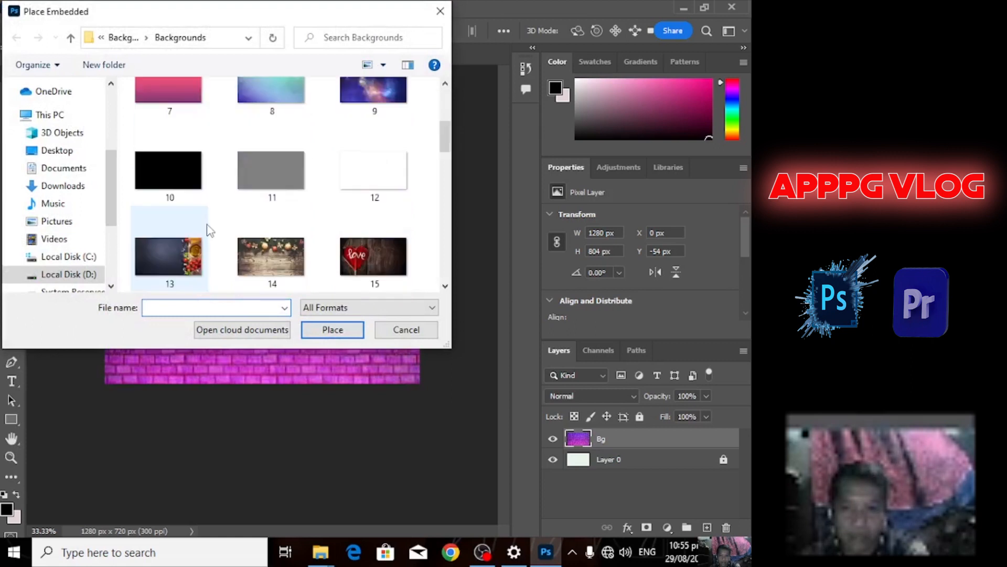
{"action": "left_click", "coordinate": [79, 277]}
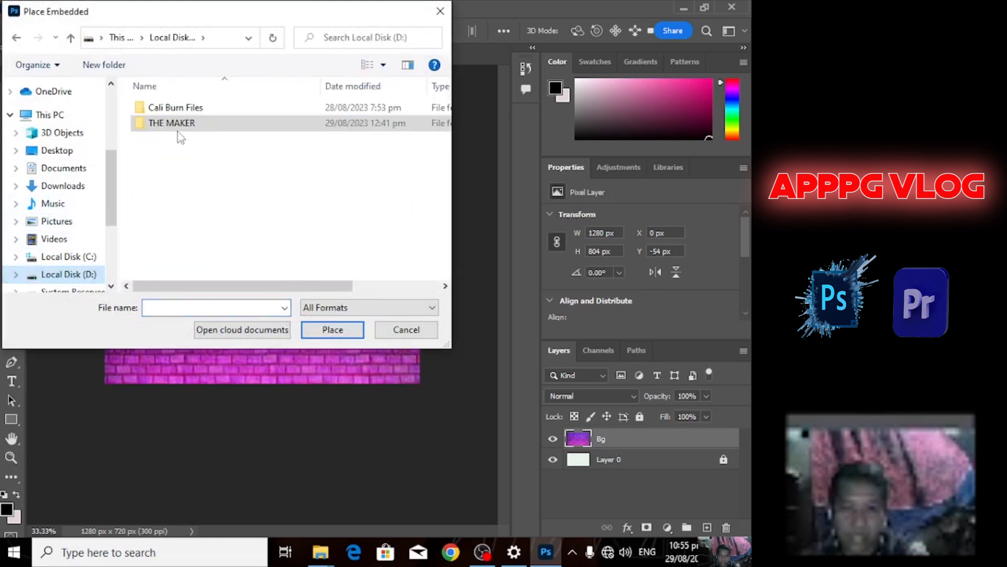
{"action": "double_click", "coordinate": [210, 124]}
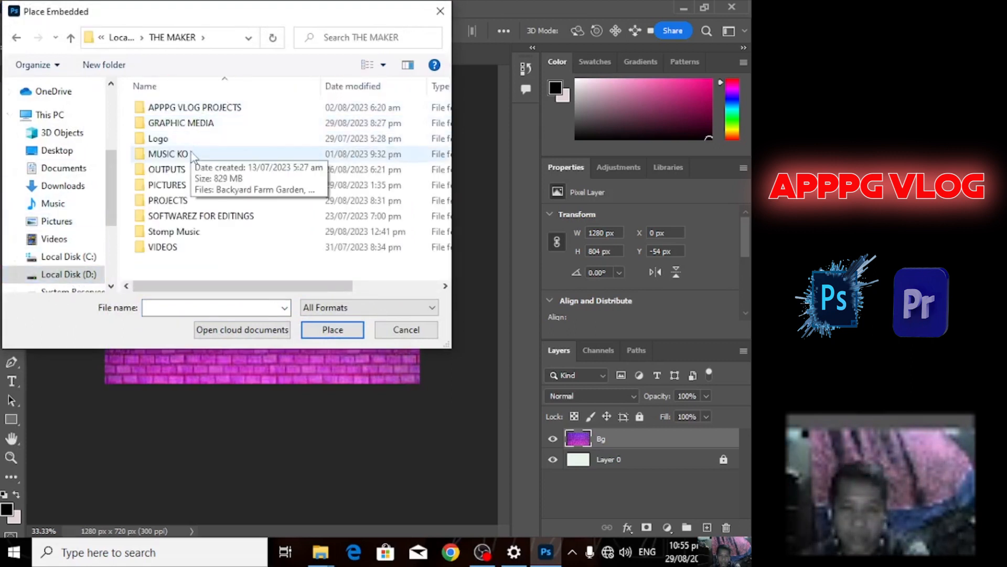
{"action": "double_click", "coordinate": [193, 205]}
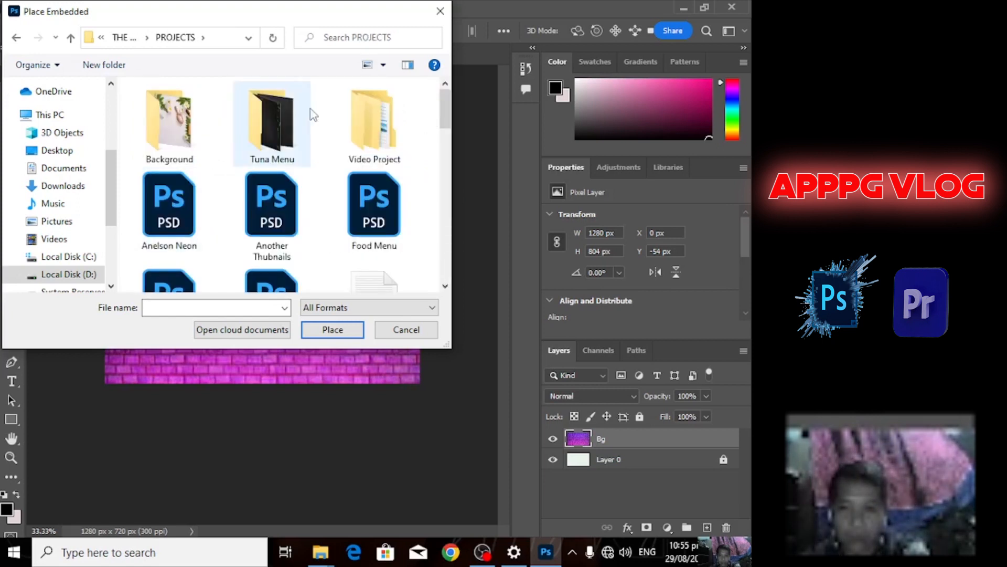
Look through the subfolders of Video Project for the photo, and return to the PROJECTS folder
{"action": "double_click", "coordinate": [364, 125]}
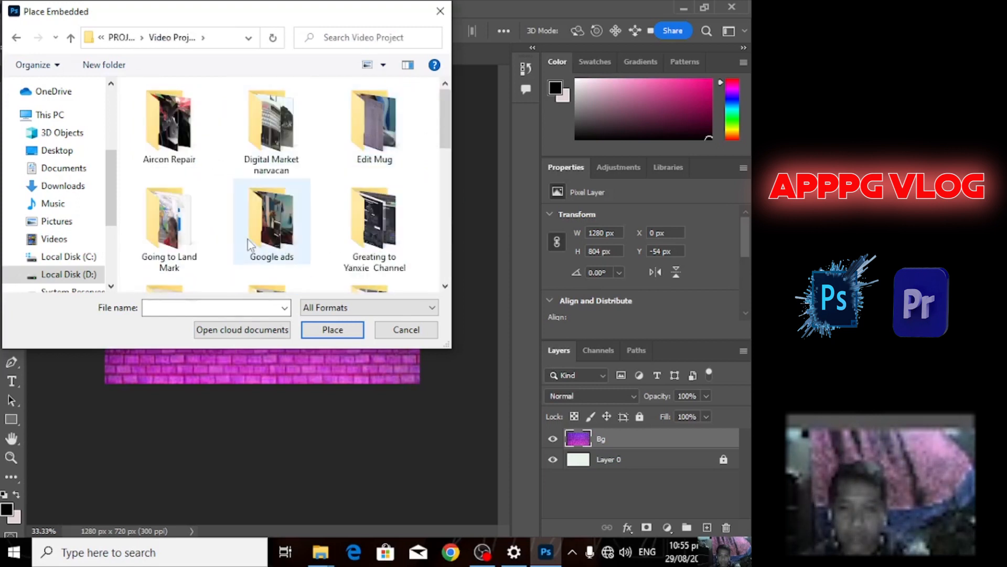
{"action": "scroll", "coordinate": [248, 240], "scroll_direction": "down", "scroll_amount": 3}
{"action": "scroll", "coordinate": [410, 258], "scroll_direction": "down", "scroll_amount": 3}
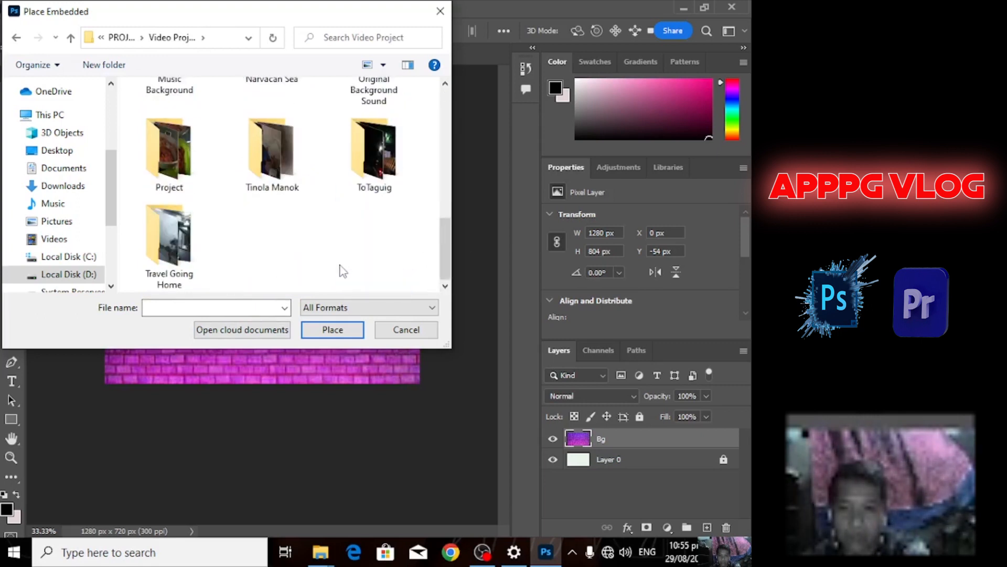
{"action": "scroll", "coordinate": [342, 272], "scroll_direction": "up", "scroll_amount": 3}
{"action": "scroll", "coordinate": [362, 271], "scroll_direction": "down", "scroll_amount": 2}
{"action": "scroll", "coordinate": [359, 253], "scroll_direction": "up", "scroll_amount": 3}
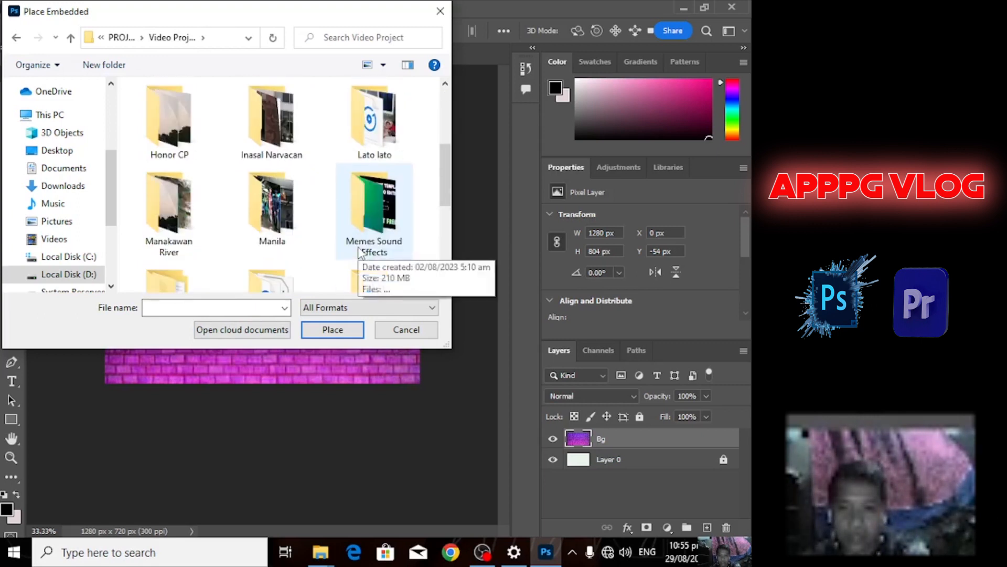
{"action": "scroll", "coordinate": [360, 253], "scroll_direction": "down", "scroll_amount": 4}
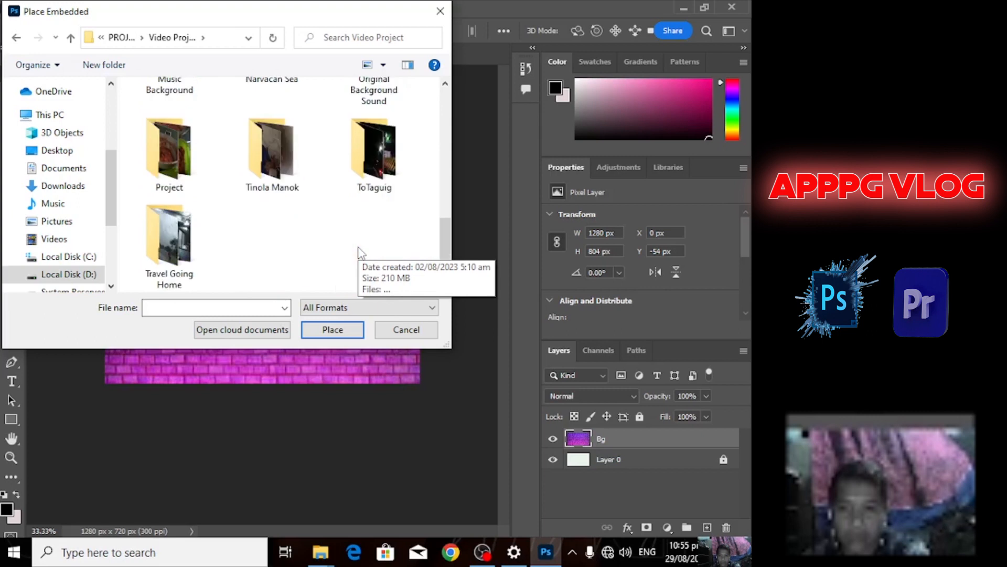
{"action": "left_click", "coordinate": [70, 38]}
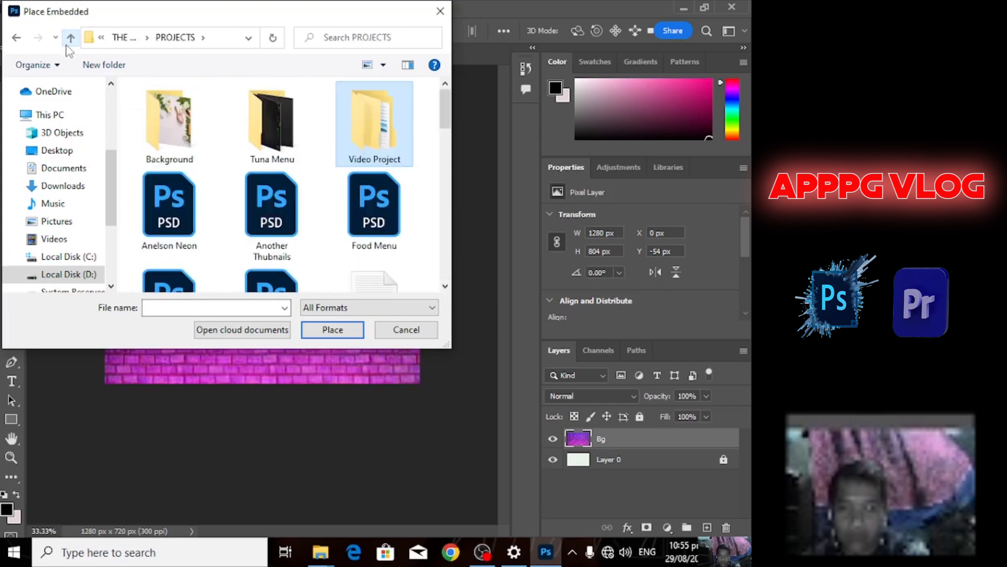
{"action": "left_click", "coordinate": [177, 156]}
{"action": "double_click", "coordinate": [177, 156]}
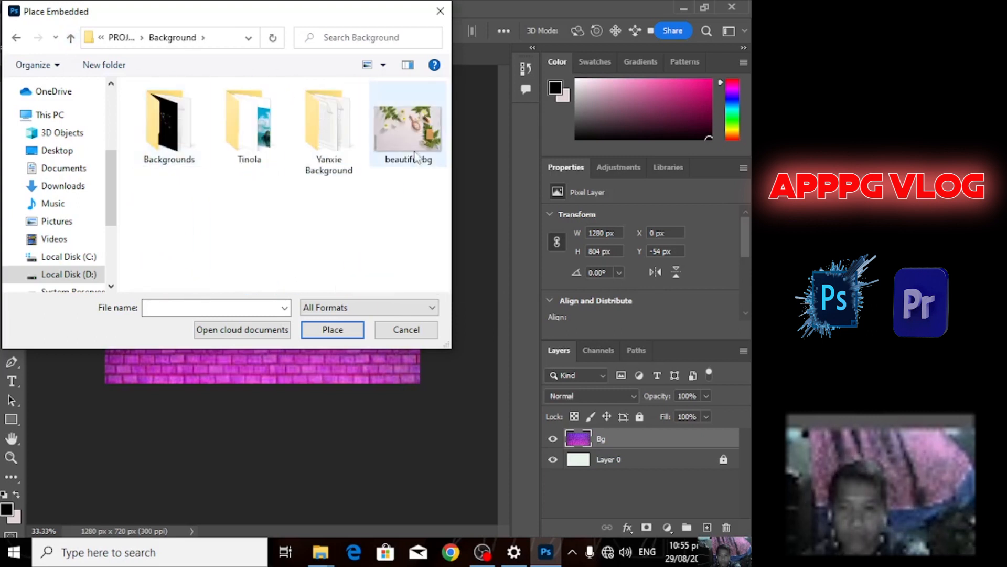
{"action": "double_click", "coordinate": [344, 140]}
{"action": "scroll", "coordinate": [308, 192], "scroll_direction": "down", "scroll_amount": 5}
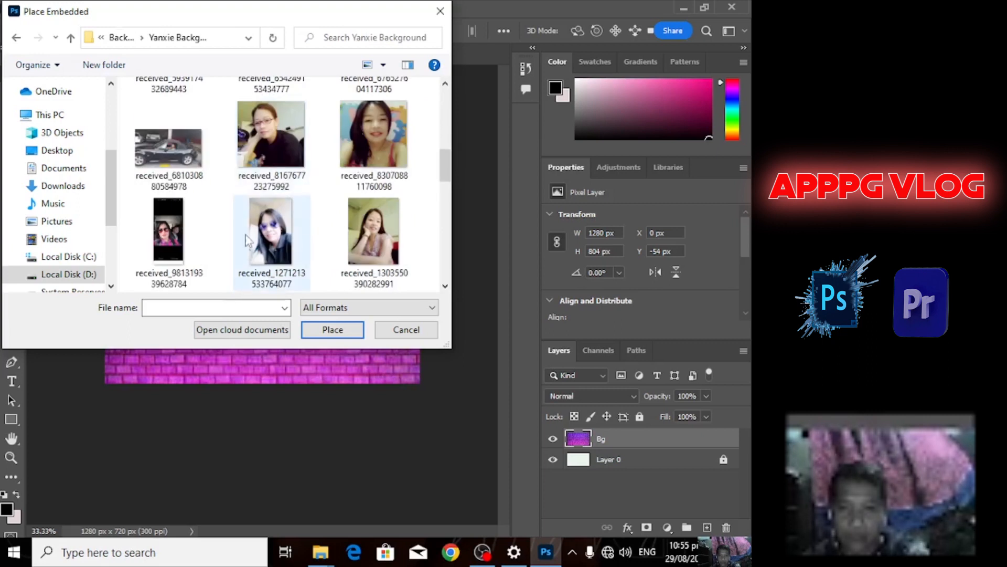
{"action": "double_click", "coordinate": [281, 224]}
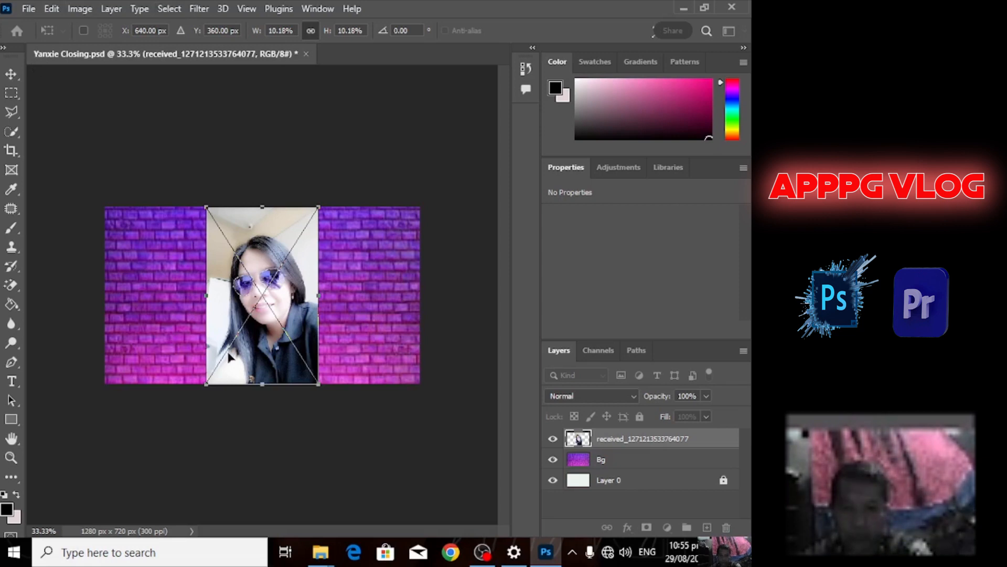
{"action": "left_click", "coordinate": [8, 74]}
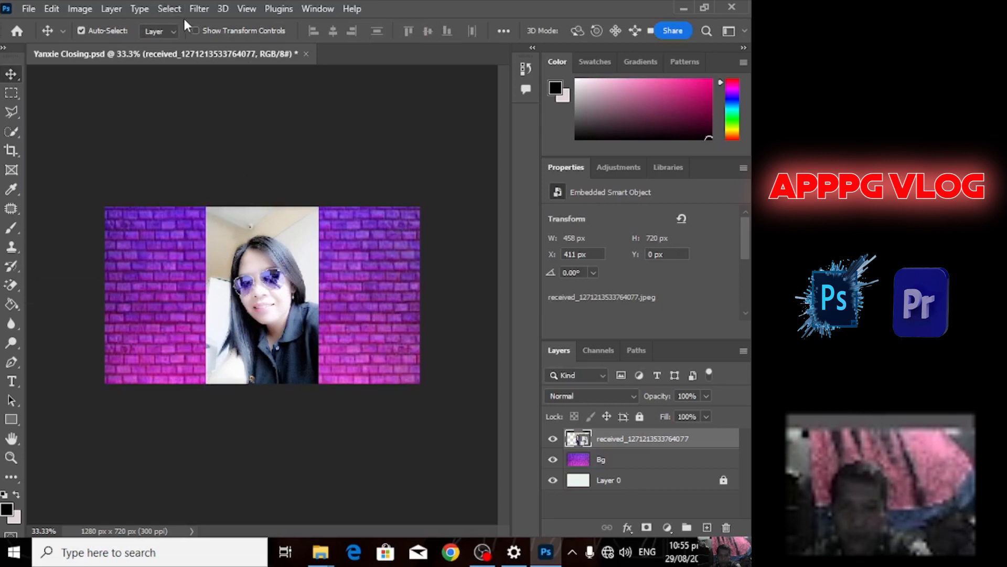
Select the woman in the placed photo with Select Subject and copy her to a new layer
{"action": "left_click", "coordinate": [169, 11]}
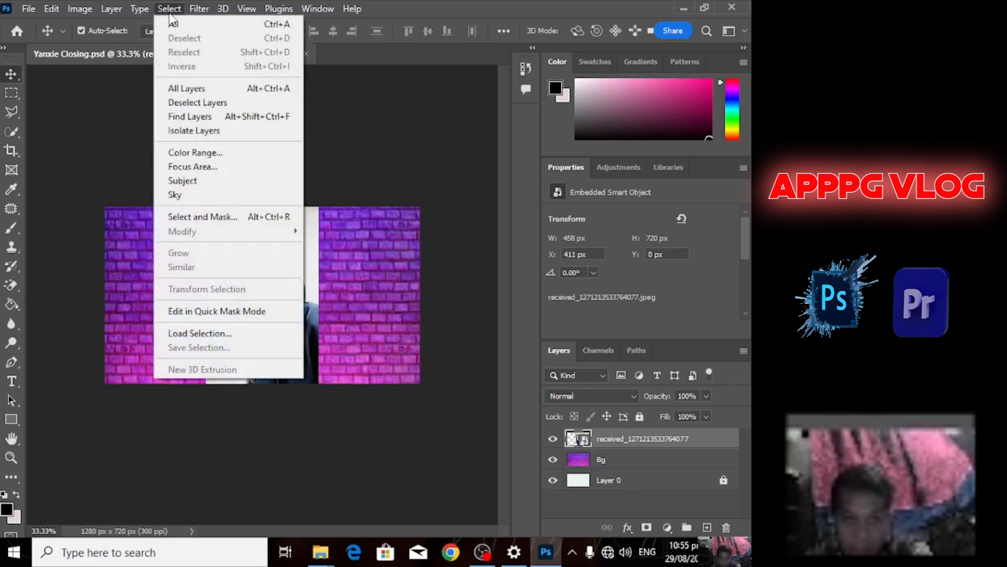
{"action": "left_click", "coordinate": [181, 180]}
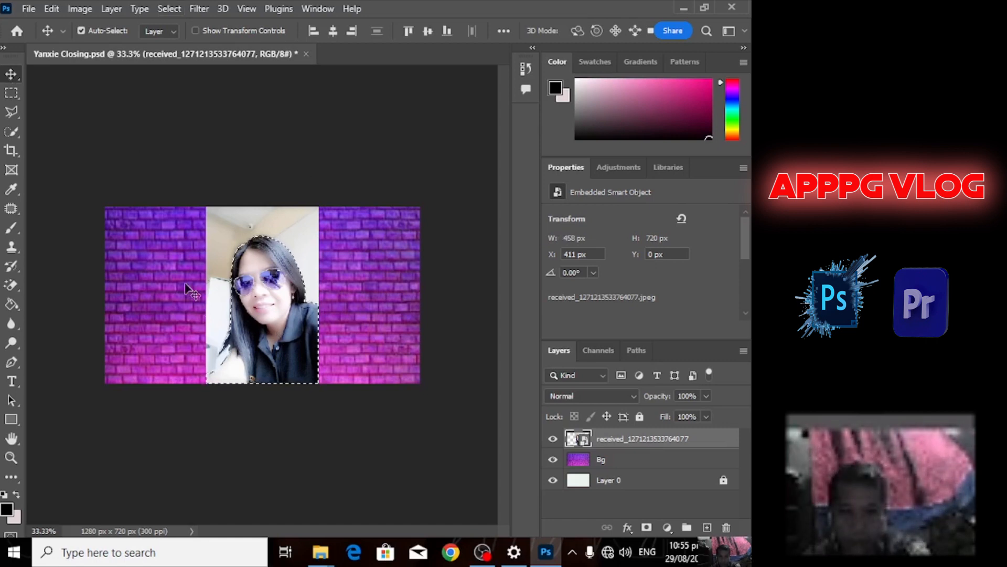
{"action": "key", "text": "ctrl"}
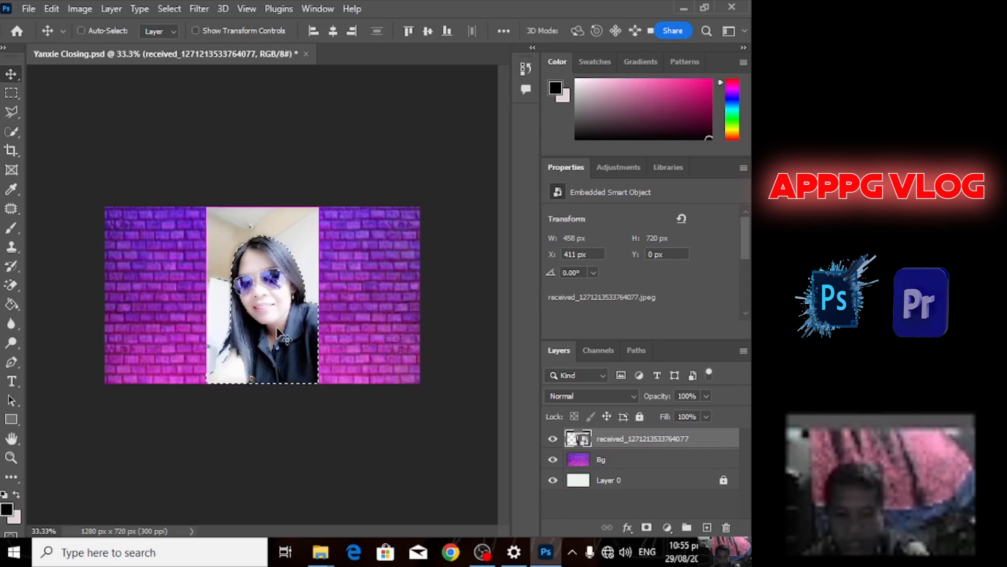
{"action": "key", "text": "ctrl+j"}
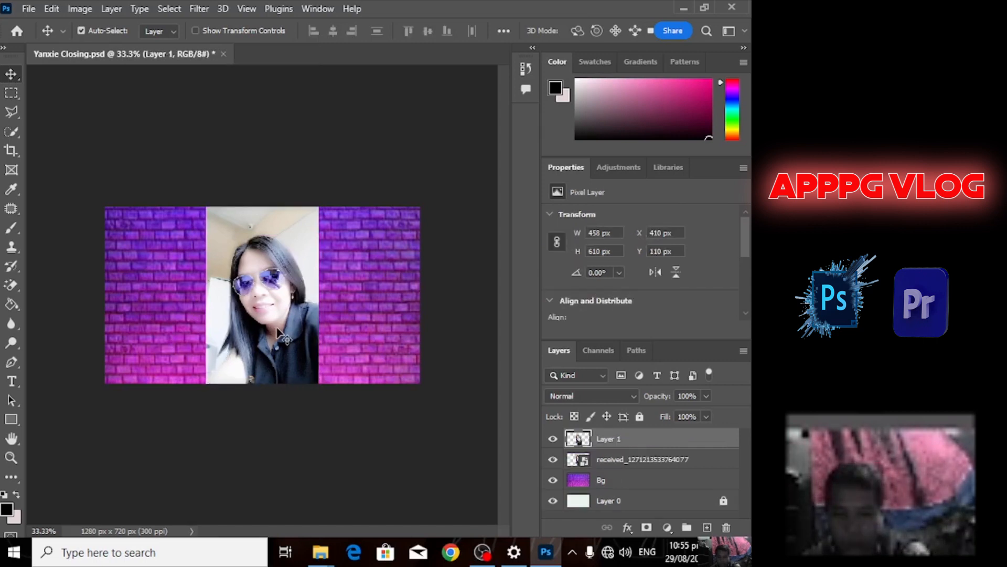
Move the cut-out woman to the canvas's right edge, about X 822 px, and the original photo to about X 70 px, Y -54 px
{"action": "left_click_drag", "start_coordinate": [279, 334], "coordinate": [382, 252]}
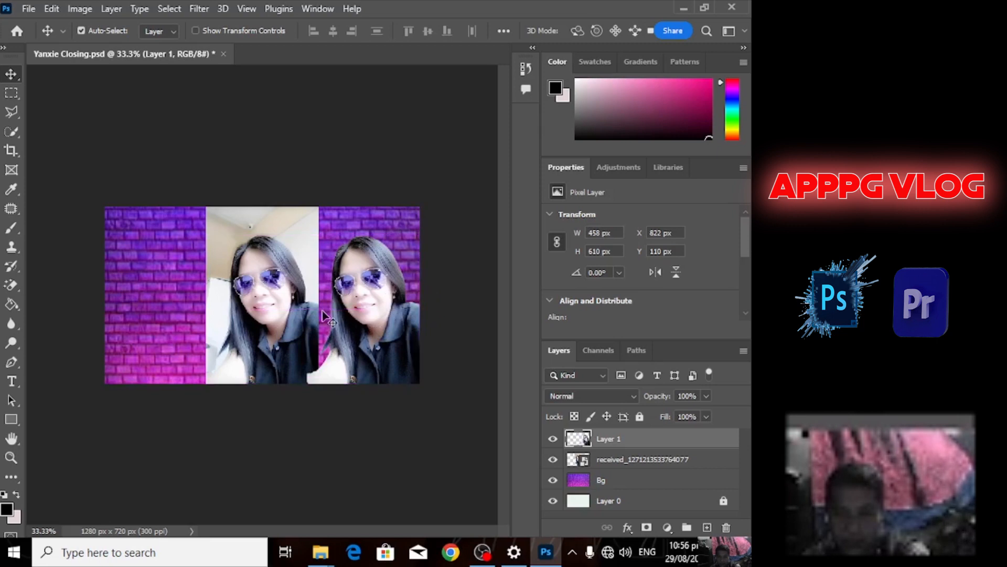
{"action": "left_click_drag", "start_coordinate": [282, 309], "coordinate": [198, 300]}
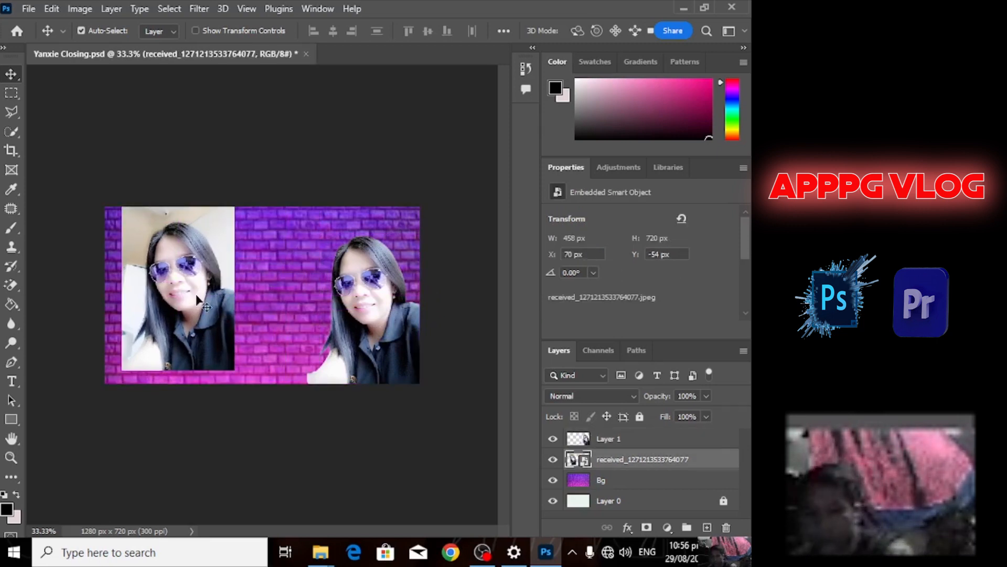
Delete the original placed photo and move the cut-out woman to about X 640 px, Y 140 px
{"action": "key", "text": "Delete"}
{"action": "left_click_drag", "start_coordinate": [393, 331], "coordinate": [319, 320]}
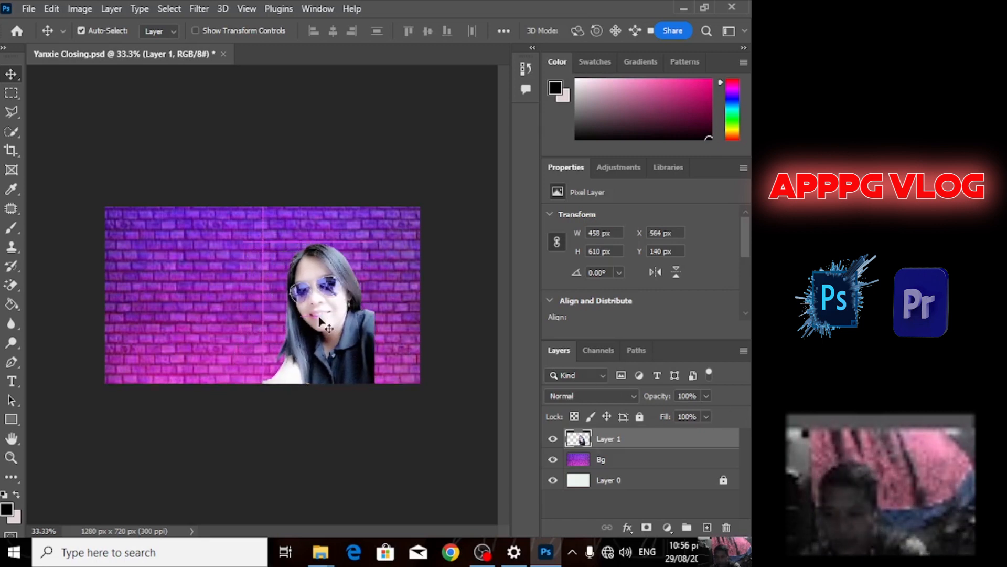
Set the cut-out woman's layer opacity to 87% and its blend mode to Screen
{"action": "left_click", "coordinate": [706, 396]}
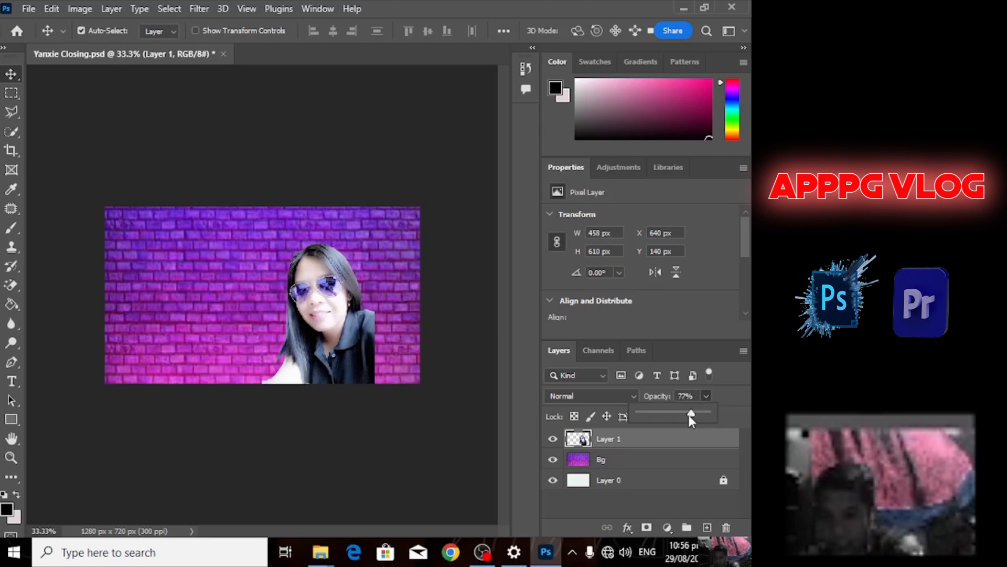
{"action": "mouse_move", "coordinate": [688, 414]}
{"action": "left_mouse_down"}
{"action": "mouse_move", "coordinate": [657, 417]}
{"action": "mouse_move", "coordinate": [725, 414]}
{"action": "mouse_move", "coordinate": [653, 412]}
{"action": "mouse_move", "coordinate": [706, 411]}
{"action": "mouse_move", "coordinate": [698, 414]}
{"action": "left_mouse_up"}
{"action": "left_click", "coordinate": [583, 396]}
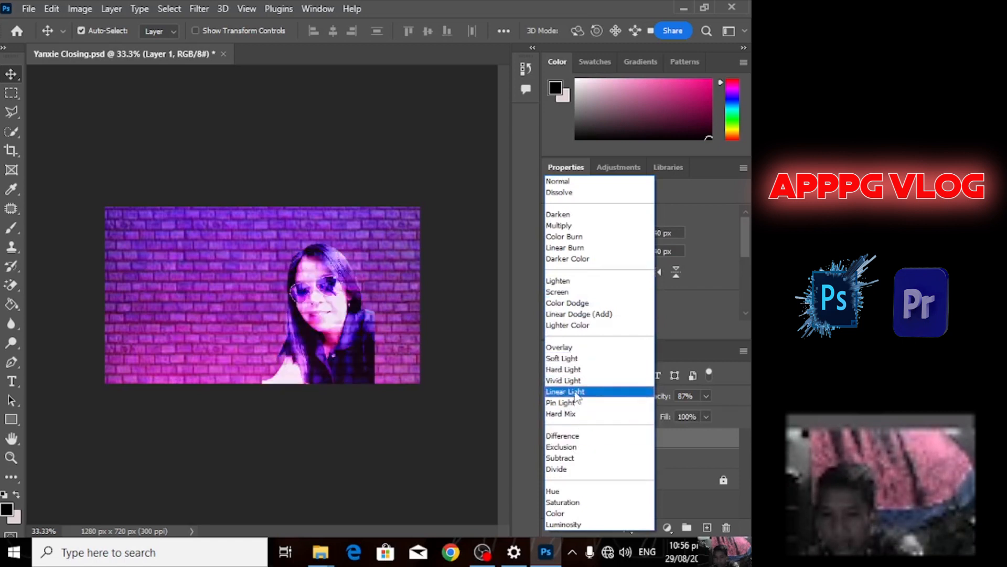
{"action": "left_click", "coordinate": [577, 293]}
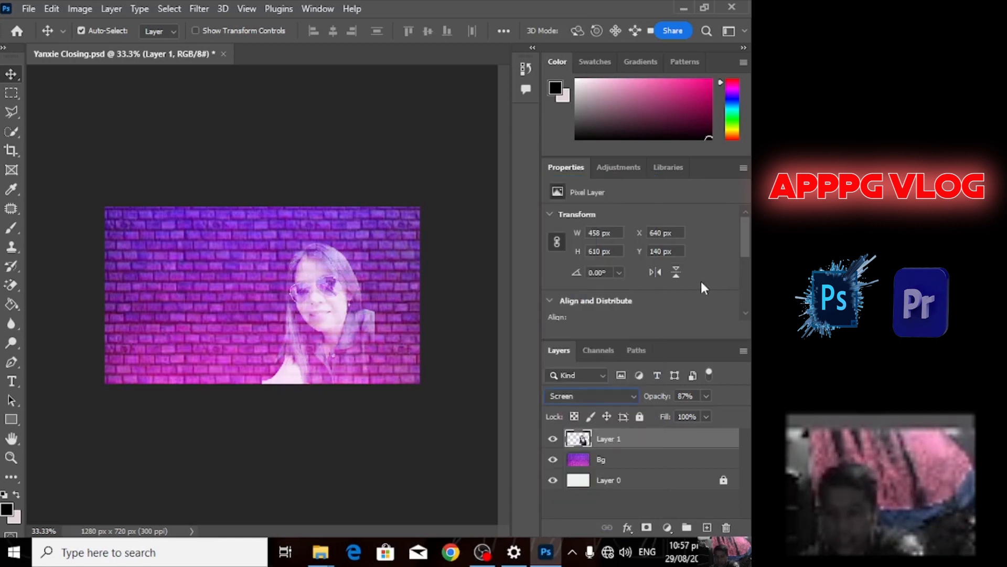
{"action": "left_click", "coordinate": [597, 396]}
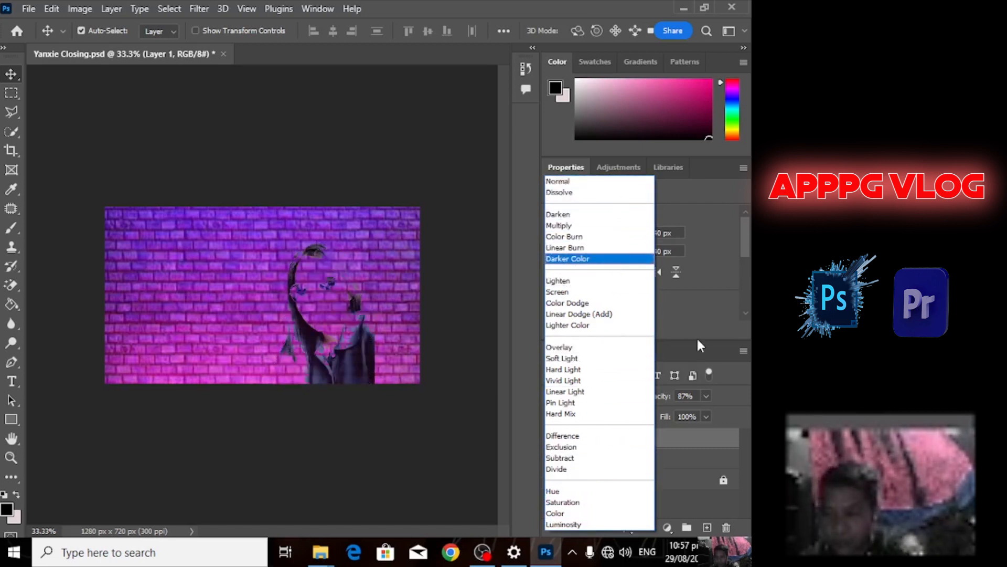
{"action": "left_click", "coordinate": [617, 292]}
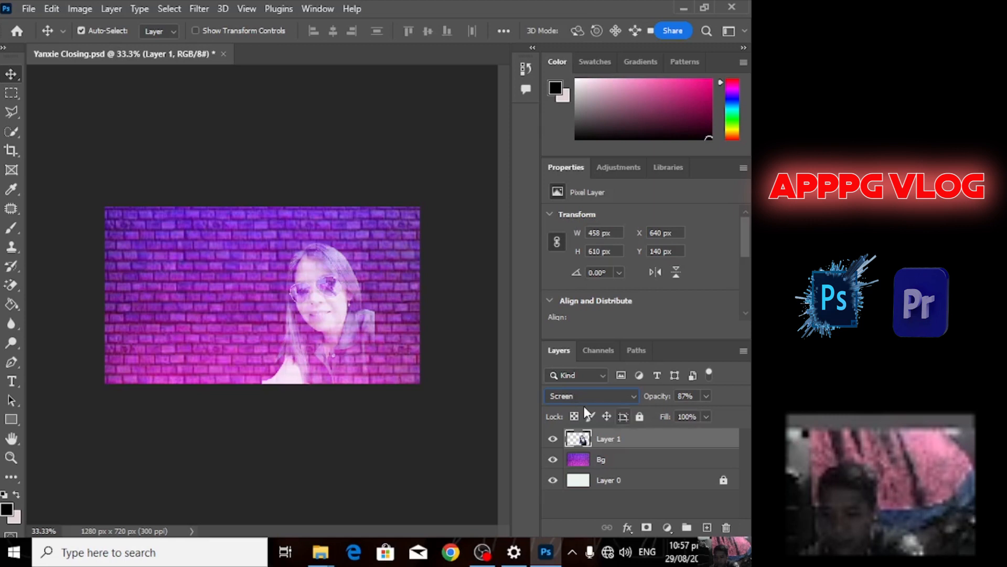
Raise the cut-out layer's opacity to 100% and keep its blend mode on Screen
{"action": "left_click", "coordinate": [592, 392]}
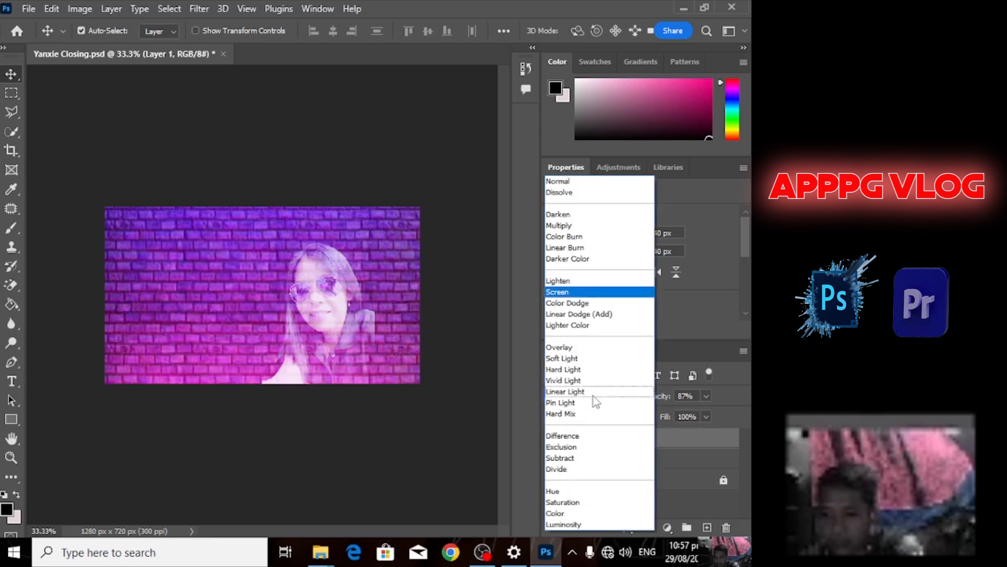
{"action": "left_click", "coordinate": [709, 397]}
{"action": "left_click", "coordinate": [707, 395]}
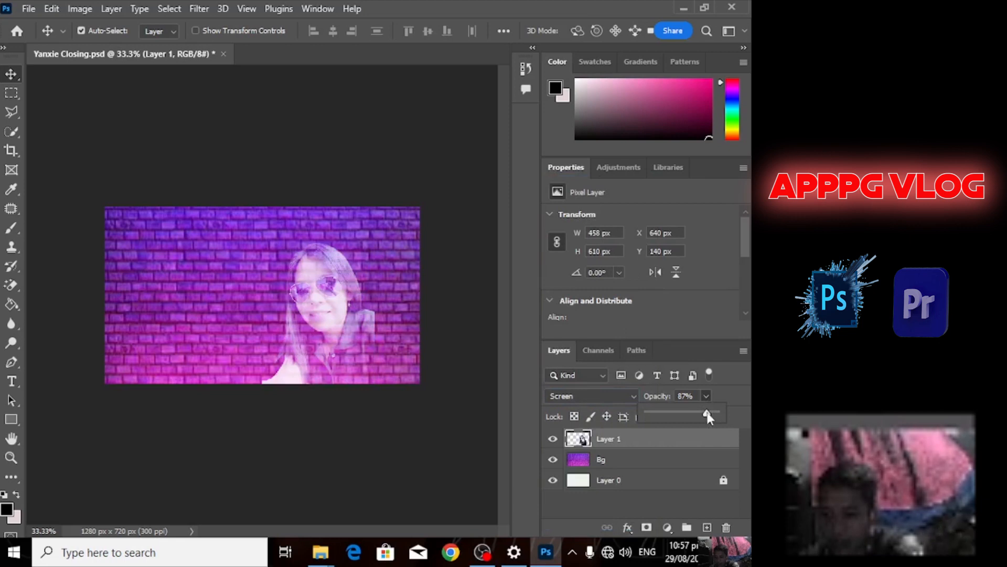
{"action": "left_click_drag", "start_coordinate": [707, 413], "coordinate": [718, 413]}
{"action": "left_click", "coordinate": [587, 394]}
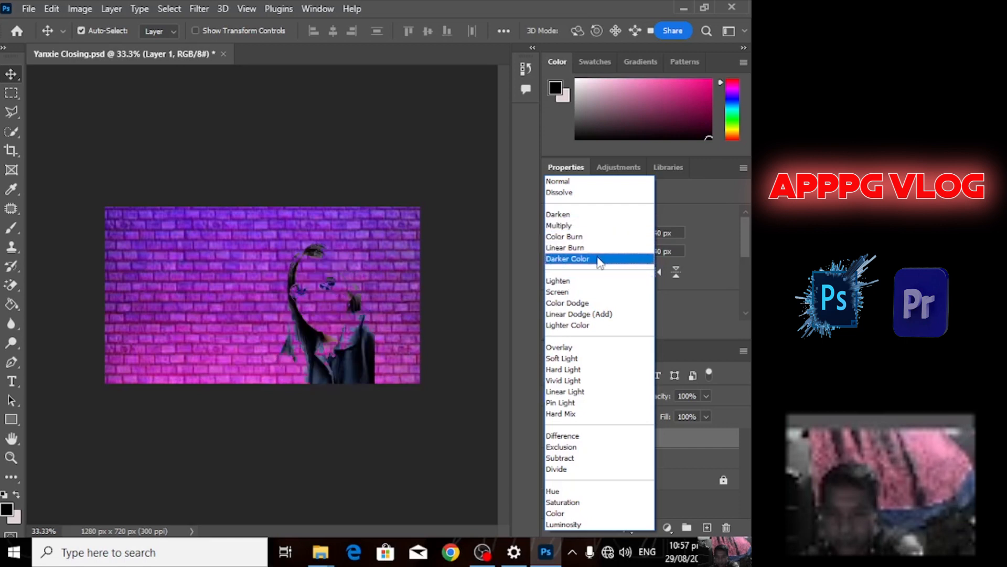
{"action": "left_click", "coordinate": [599, 291]}
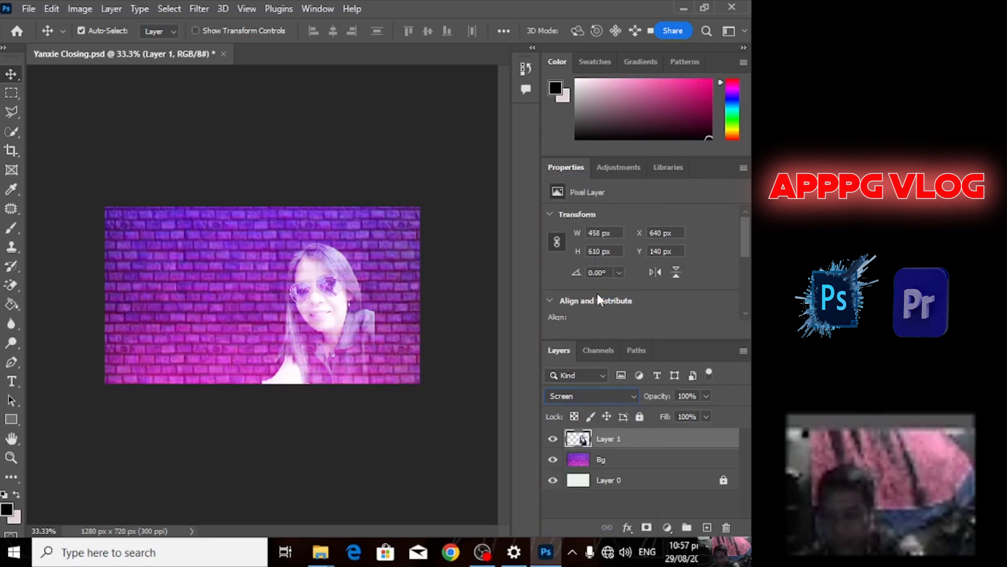
Duplicate the cut-out woman's layer with the default settings
{"action": "right_click", "coordinate": [644, 444]}
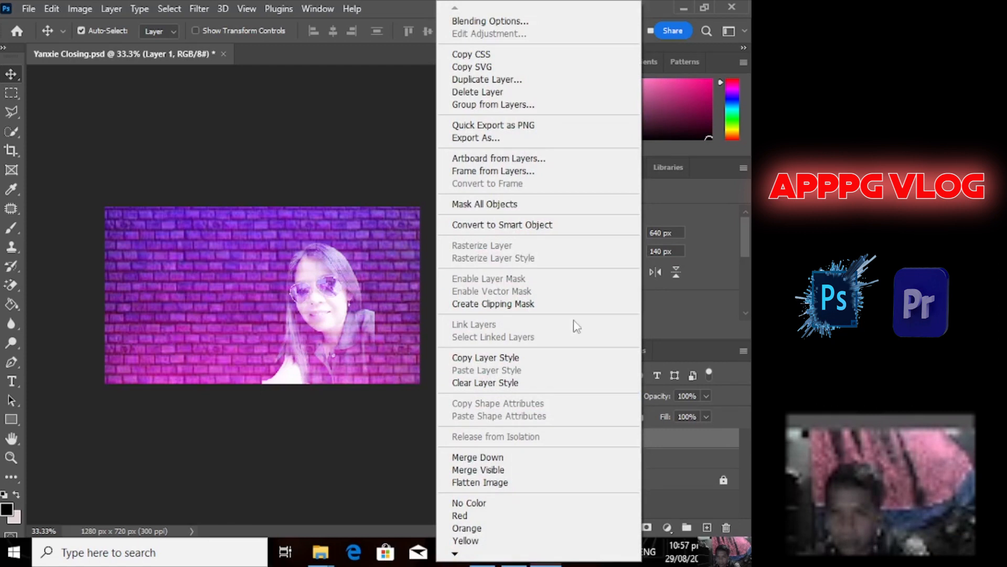
{"action": "left_click", "coordinate": [571, 90]}
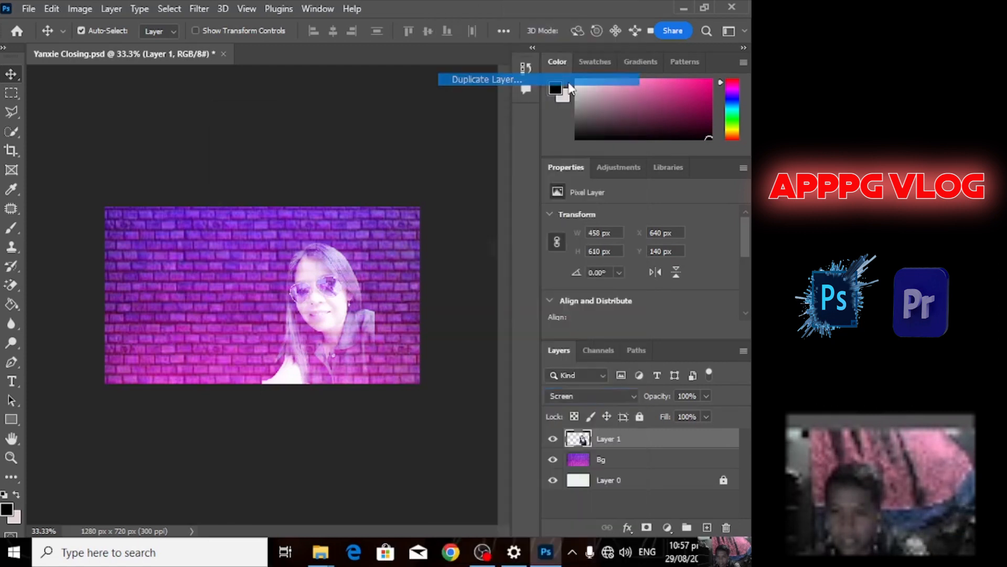
{"action": "left_click", "coordinate": [511, 140]}
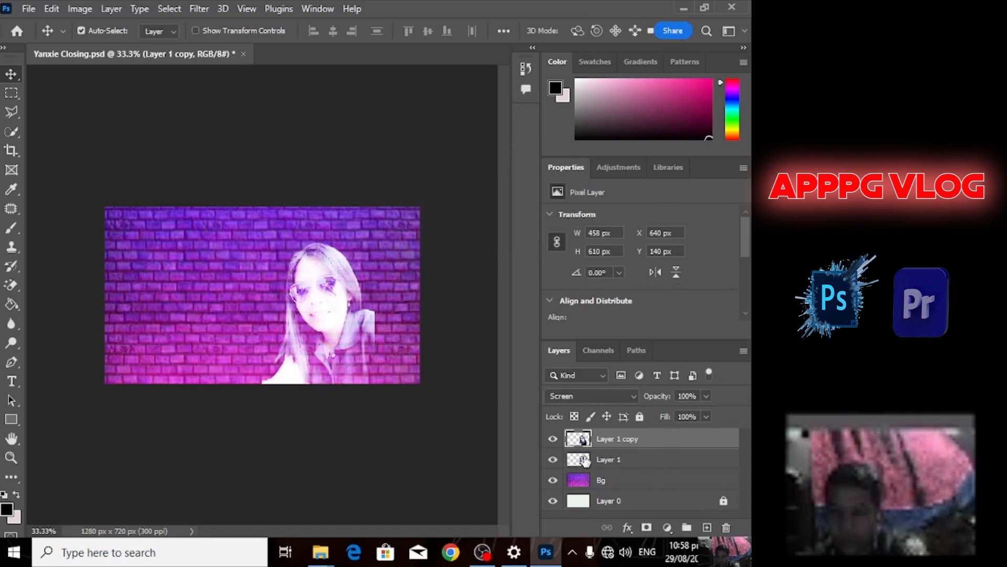
Stretch the duplicated portrait to the canvas's upper-right corner, about 640 × 750 px, and hide the original Layer 1
{"action": "left_click", "coordinate": [585, 462]}
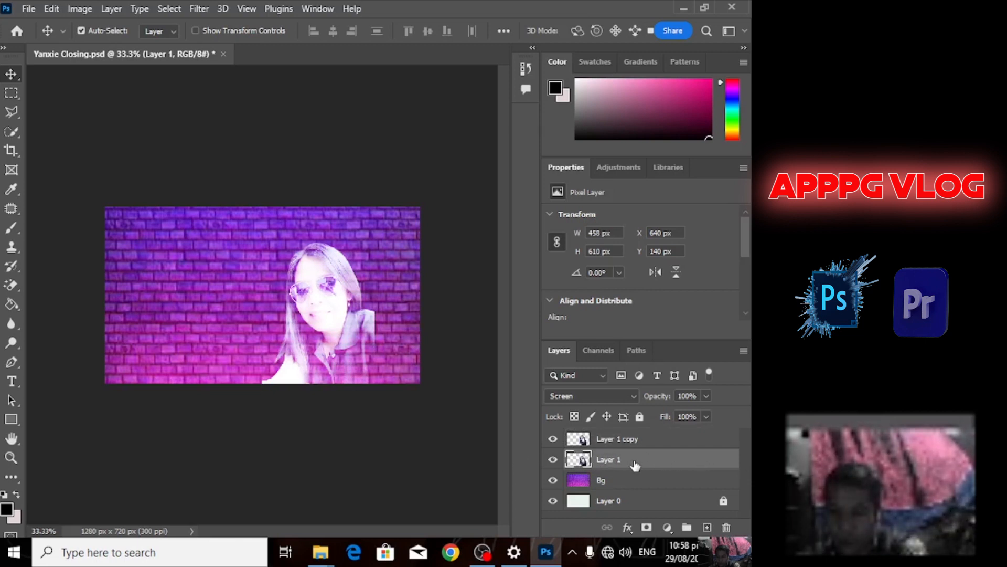
{"action": "left_click", "coordinate": [634, 444]}
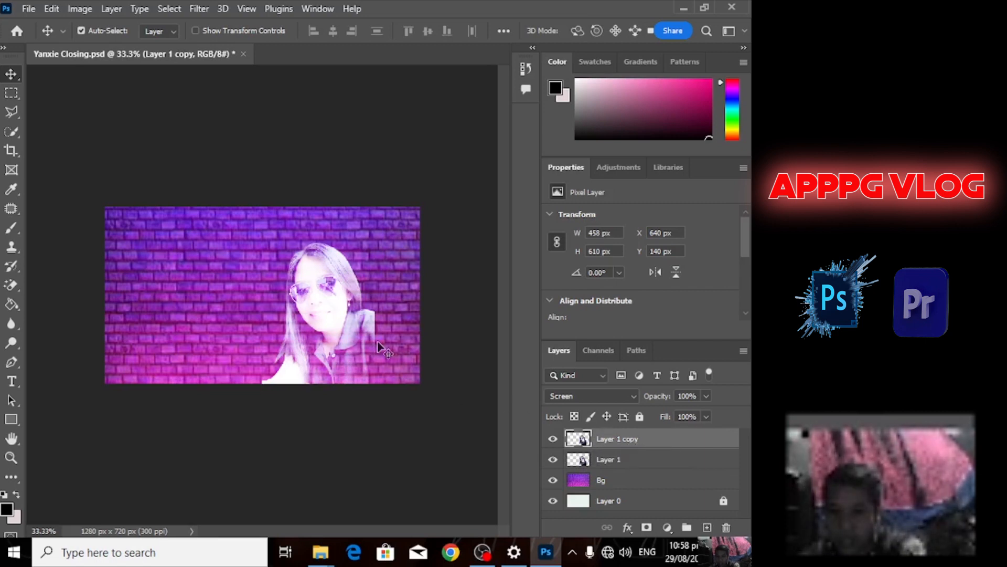
{"action": "key", "text": "ctrl"}
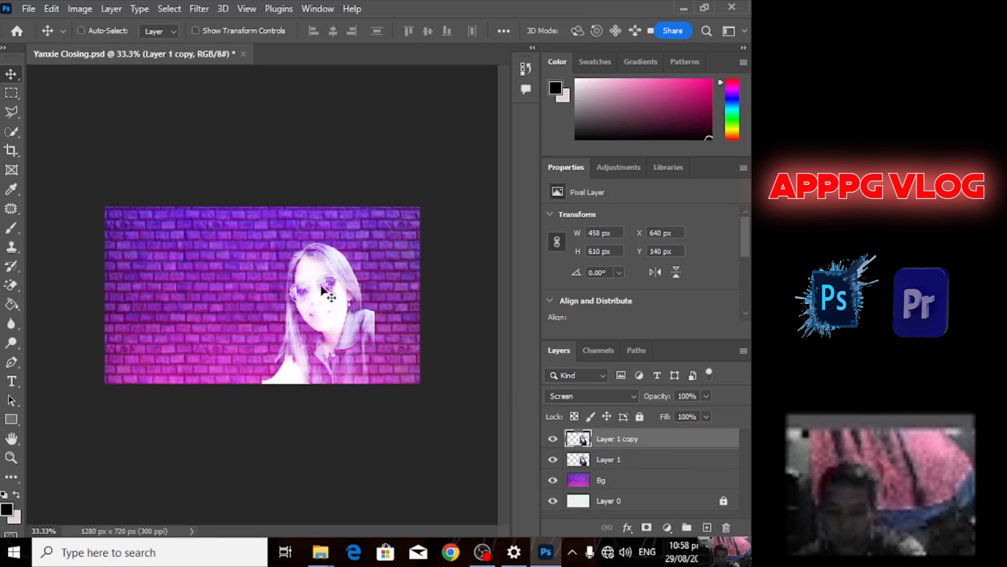
{"action": "key", "text": "ctrl+t"}
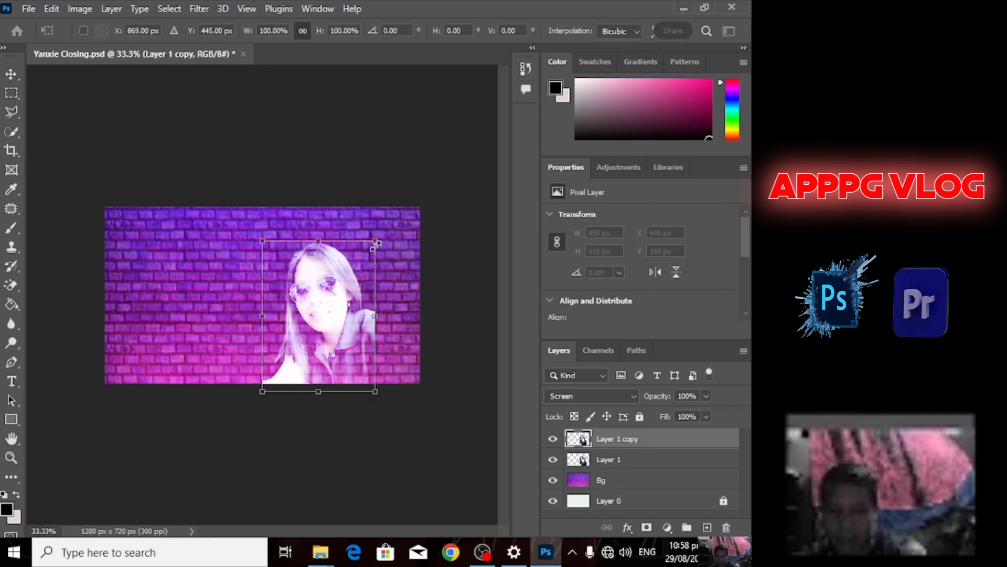
{"action": "left_click_drag", "start_coordinate": [376, 242], "coordinate": [420, 207]}
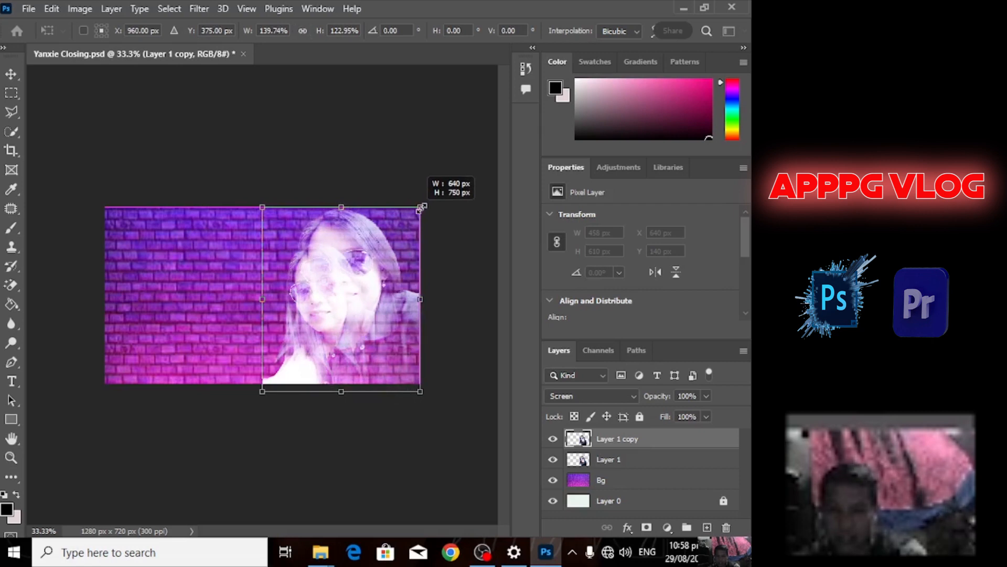
{"action": "left_click", "coordinate": [552, 460]}
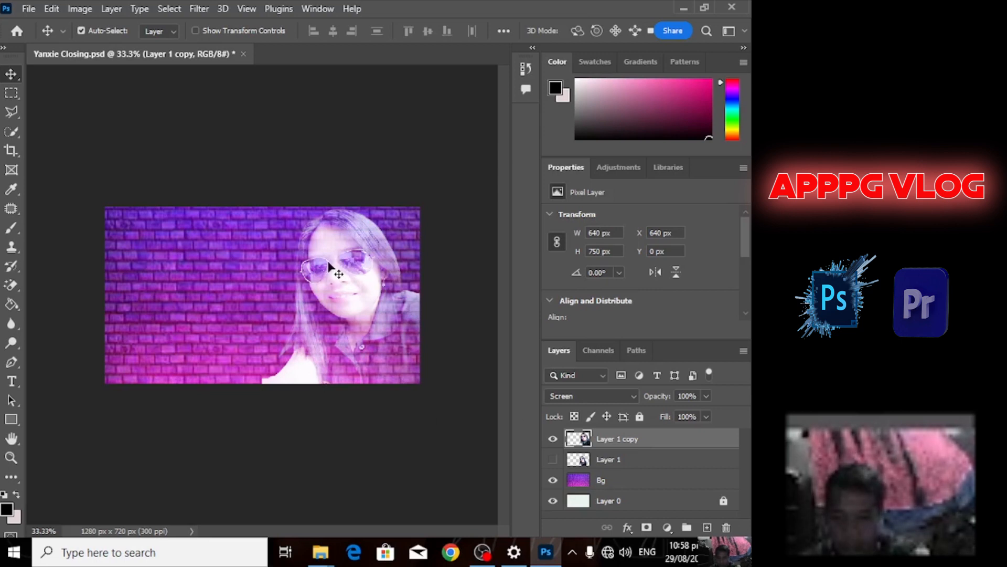
Move the duplicated portrait down and to the left, and enlarge it to about 799 × 774 px
{"action": "left_click_drag", "start_coordinate": [329, 266], "coordinate": [311, 285]}
{"action": "key", "text": "ctrl+t"}
{"action": "left_click_drag", "start_coordinate": [383, 205], "coordinate": [423, 198]}
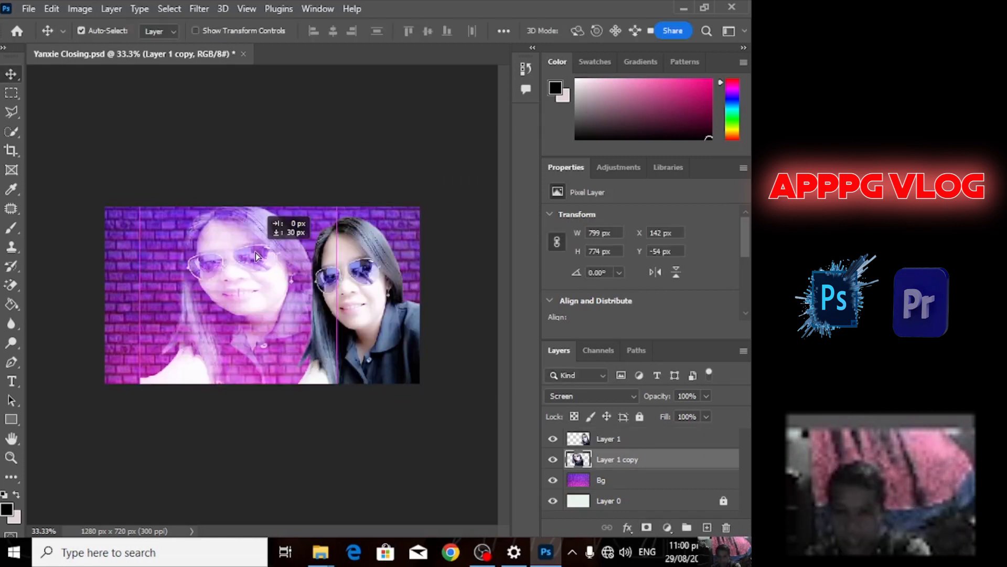
Position the large faded portrait beside the full-colour cut-out at about X 172 px, Y 0 px
{"action": "left_click_drag", "start_coordinate": [256, 253], "coordinate": [265, 253]}
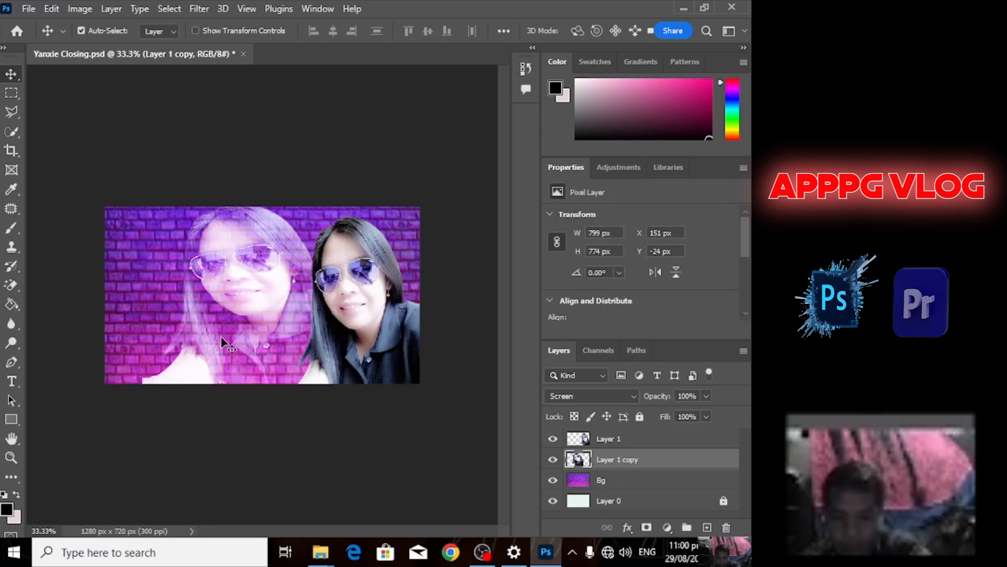
{"action": "left_click_drag", "start_coordinate": [241, 292], "coordinate": [258, 248]}
{"action": "left_click", "coordinate": [370, 322]}
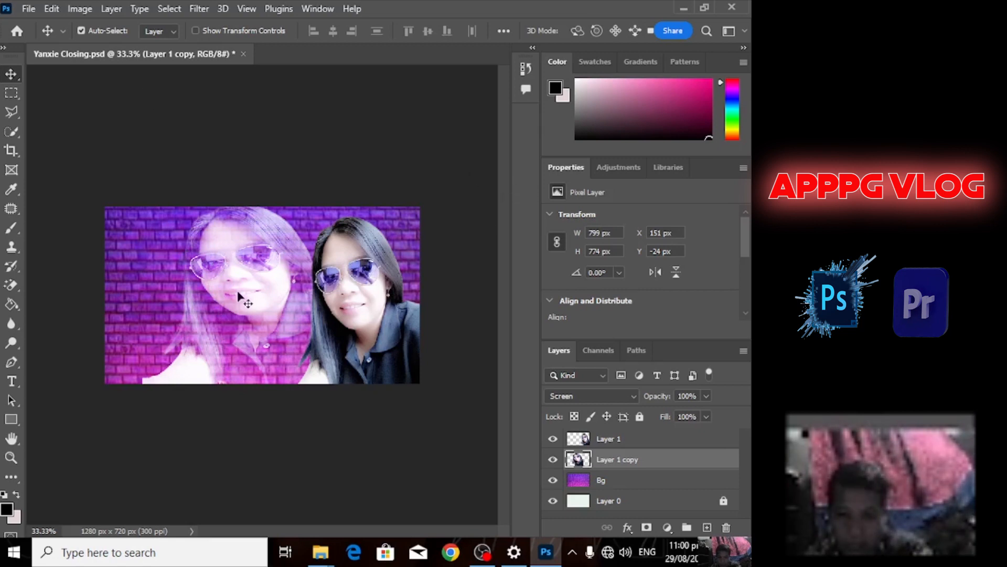
{"action": "left_click_drag", "start_coordinate": [244, 273], "coordinate": [249, 277]}
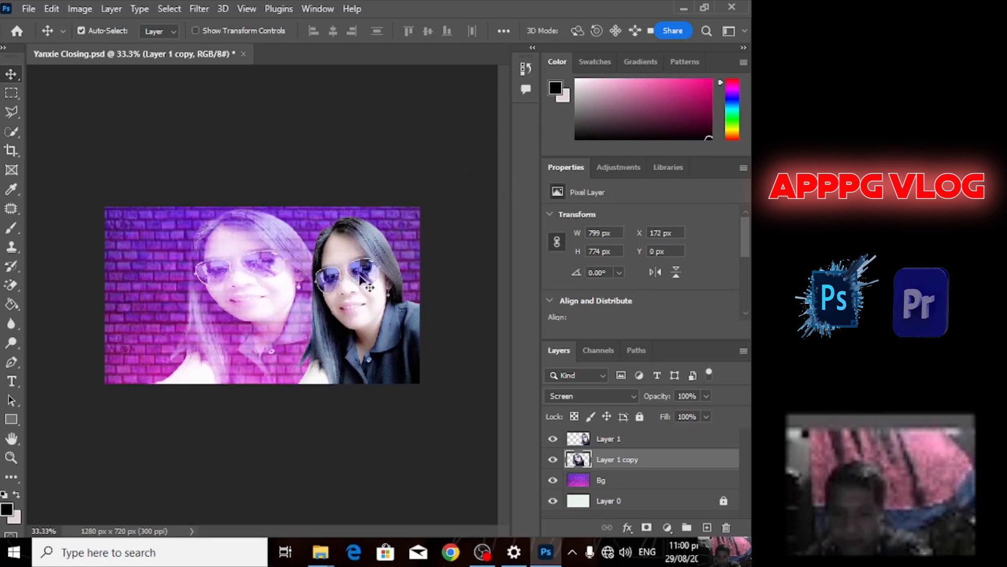
{"action": "left_click", "coordinate": [367, 321]}
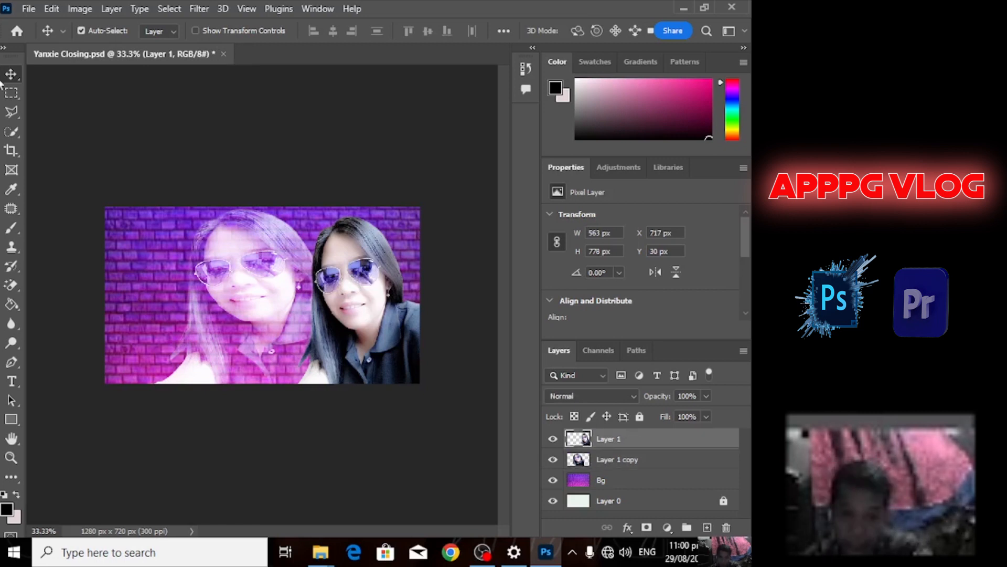
Place the Galaxy image from the Backgrounds folder as an embedded object at its default size
{"action": "scroll", "coordinate": [314, 241], "scroll_direction": "up", "scroll_amount": 8}
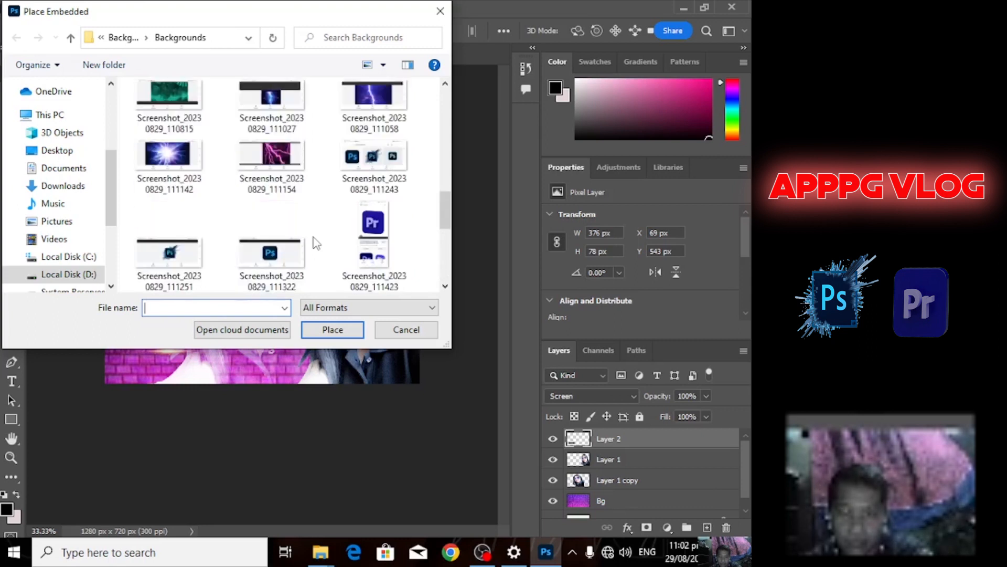
{"action": "scroll", "coordinate": [314, 242], "scroll_direction": "up", "scroll_amount": 3}
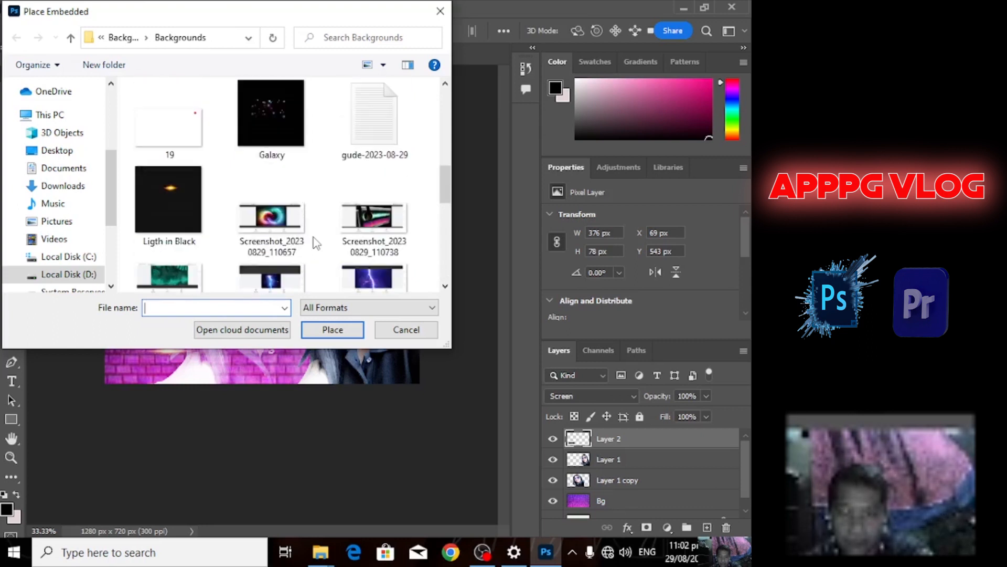
{"action": "double_click", "coordinate": [266, 109]}
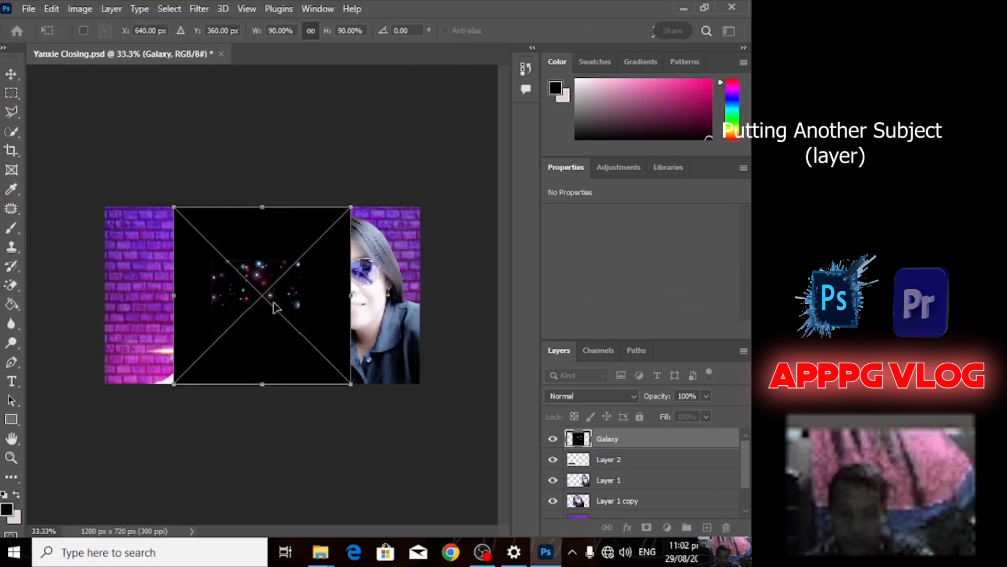
{"action": "left_click", "coordinate": [18, 77]}
Select the starry rectangle of the Galaxy image, about 364 × 216 px, and copy it to a new layer
{"action": "left_click", "coordinate": [11, 92]}
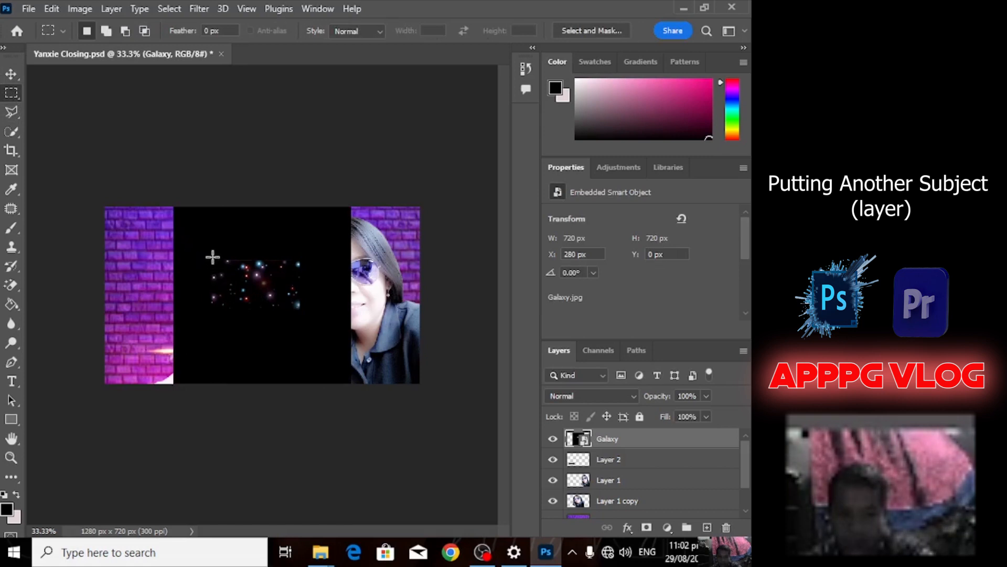
{"action": "left_click_drag", "start_coordinate": [212, 256], "coordinate": [300, 308]}
{"action": "left_click", "coordinate": [12, 74]}
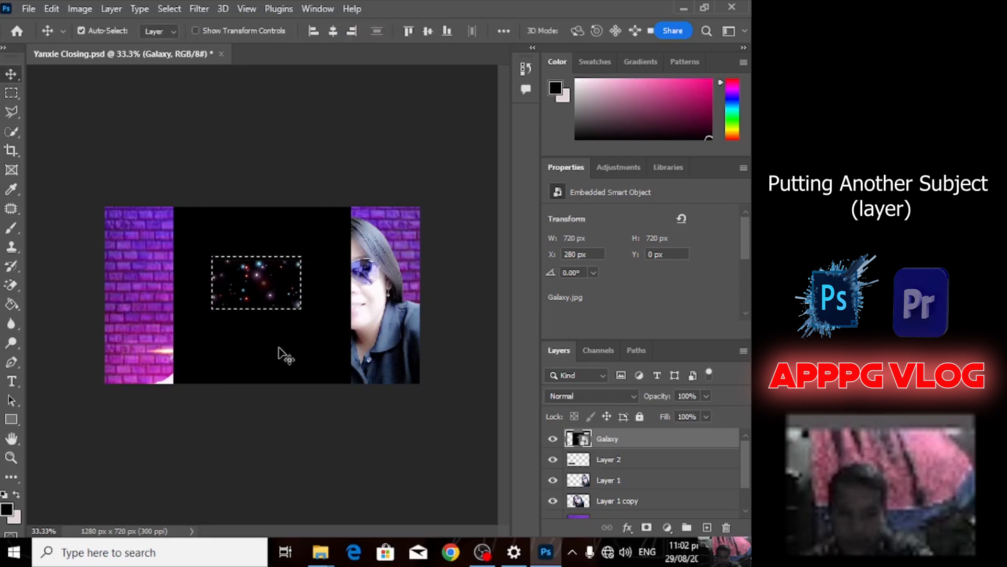
{"action": "key", "text": "ctrl+j"}
Move the copied star patch to about X 353 px, Y 144 px and delete the original Galaxy image
{"action": "left_click_drag", "start_coordinate": [272, 291], "coordinate": [248, 285]}
{"action": "left_click", "coordinate": [227, 286]}
{"action": "key", "text": "Delete"}
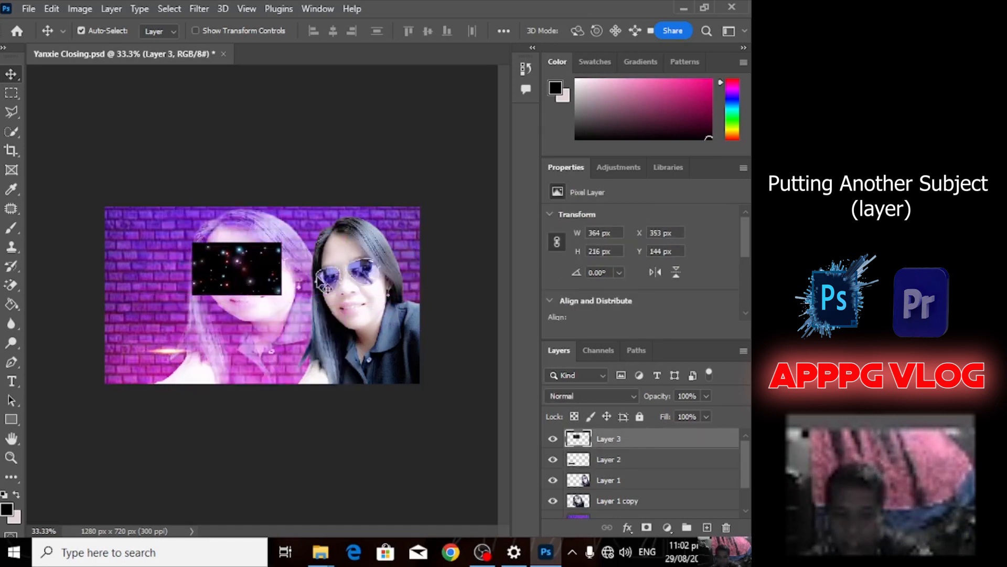
Set the star patch's blend mode to Screen and reorder its layer to just above Bg
{"action": "left_click", "coordinate": [577, 395]}
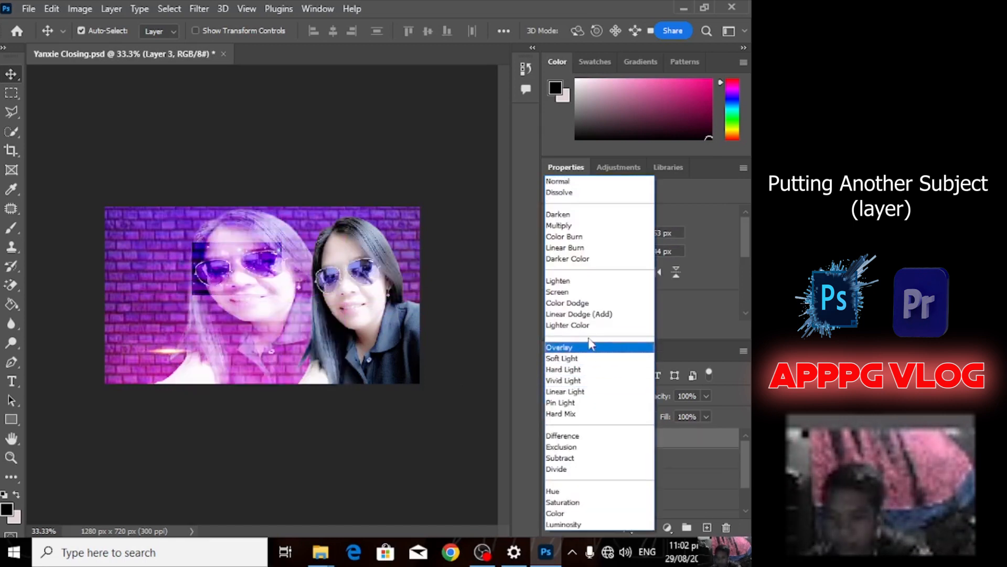
{"action": "left_click", "coordinate": [581, 292]}
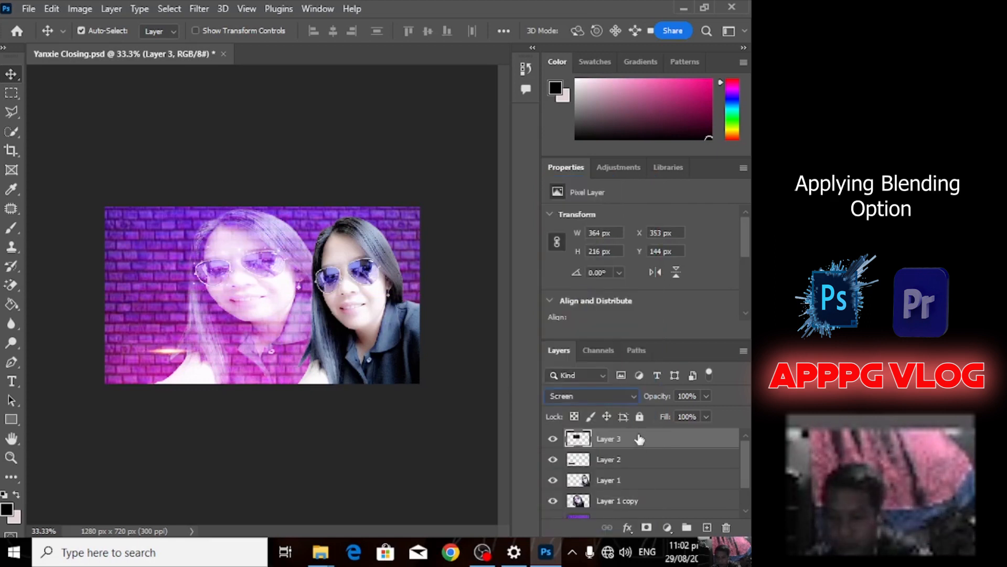
{"action": "left_click_drag", "start_coordinate": [652, 441], "coordinate": [656, 503]}
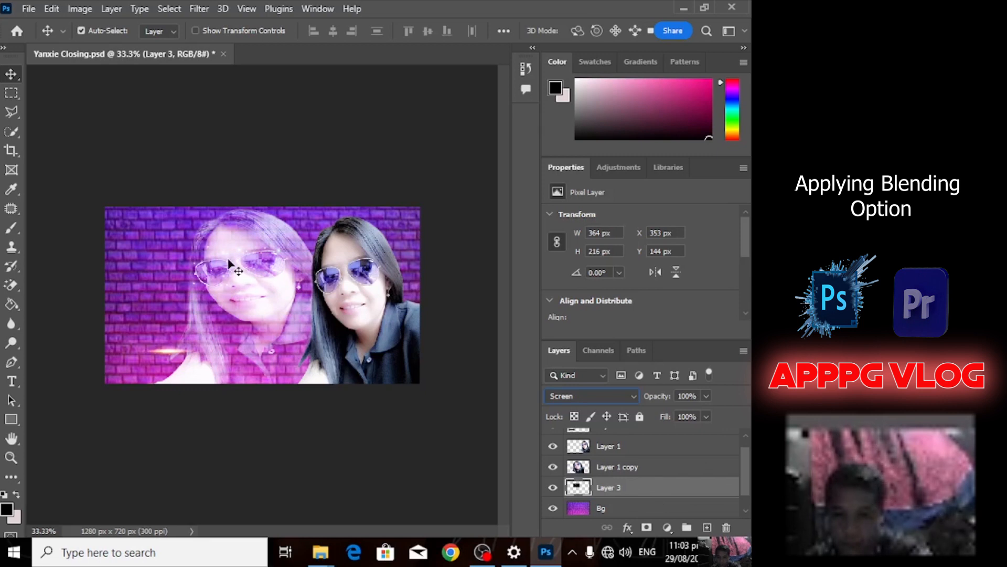
Stretch the star patch horizontally and vertically so it covers the whole 1280 × 720 px canvas
{"action": "key", "text": "ctrl+t"}
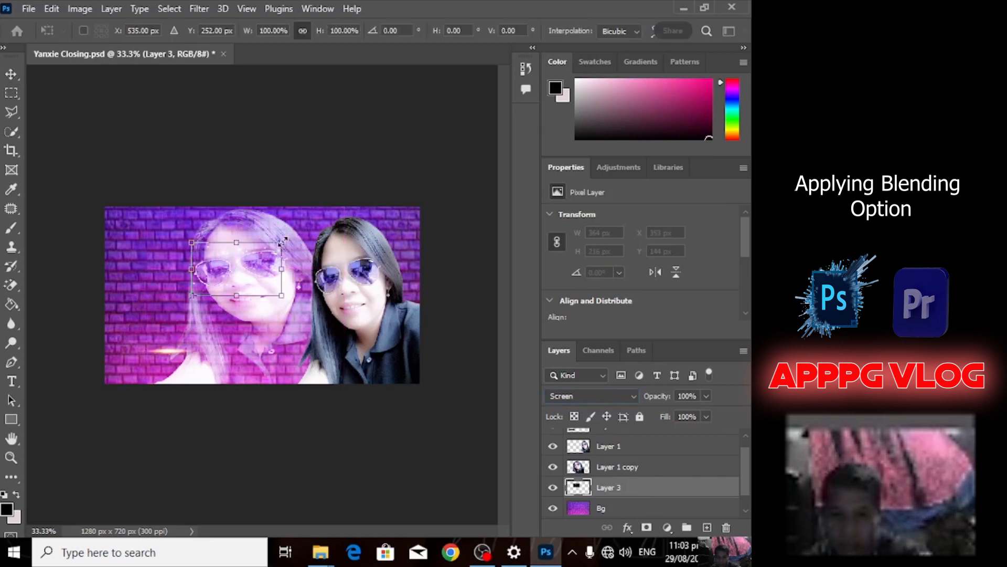
{"action": "left_click_drag", "start_coordinate": [303, 237], "coordinate": [420, 207]}
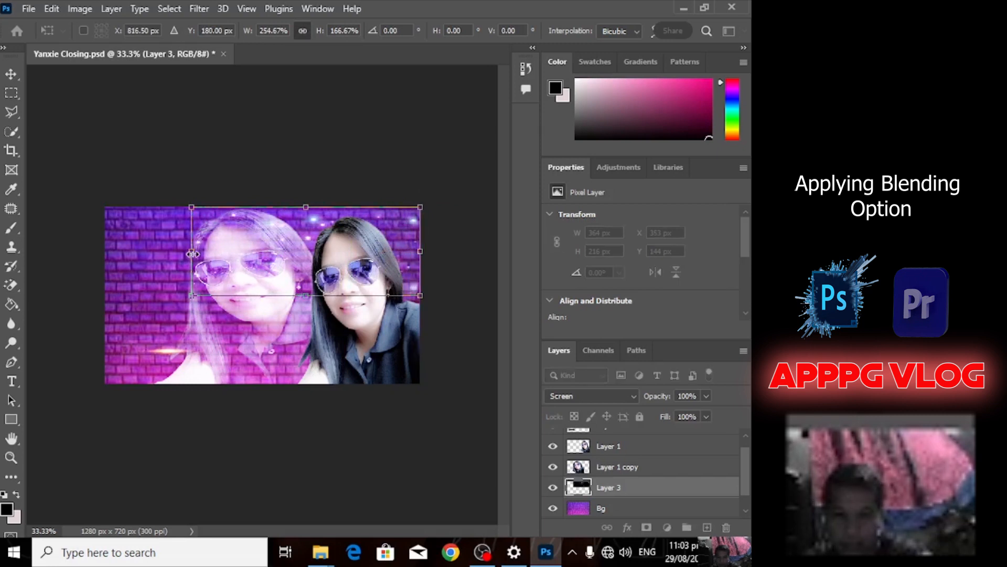
{"action": "left_click_drag", "start_coordinate": [192, 254], "coordinate": [104, 251]}
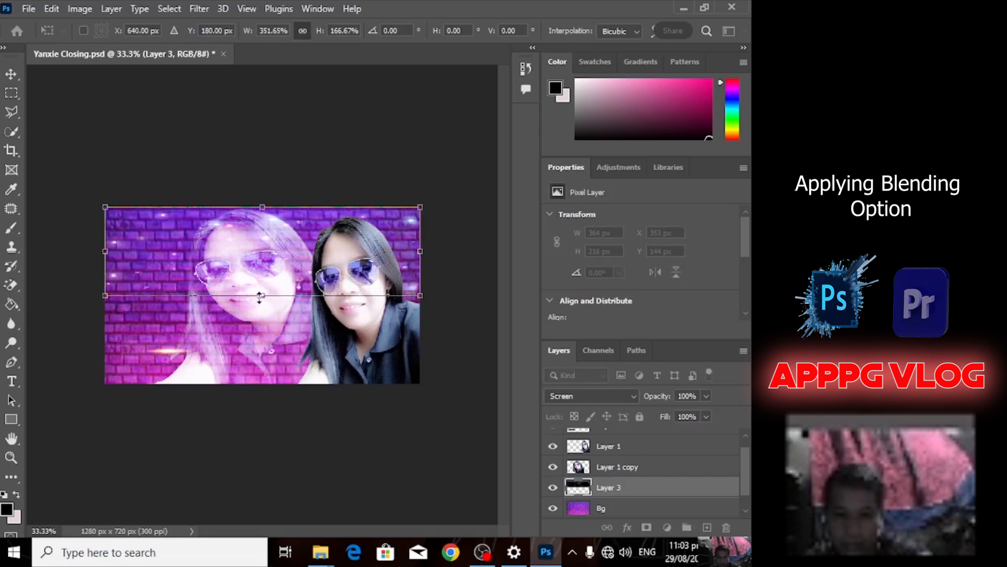
{"action": "left_click_drag", "start_coordinate": [260, 296], "coordinate": [262, 383]}
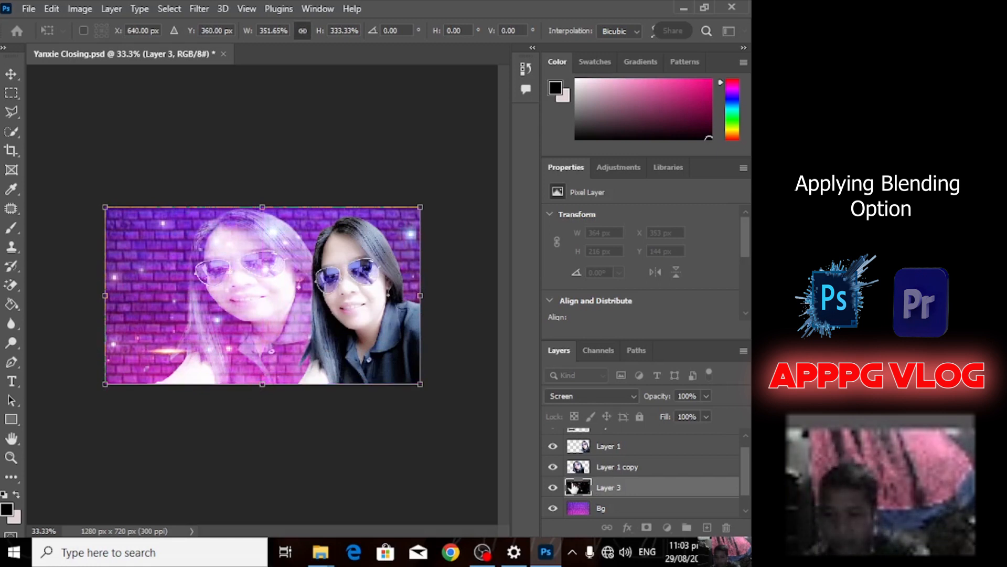
{"action": "left_click", "coordinate": [601, 396]}
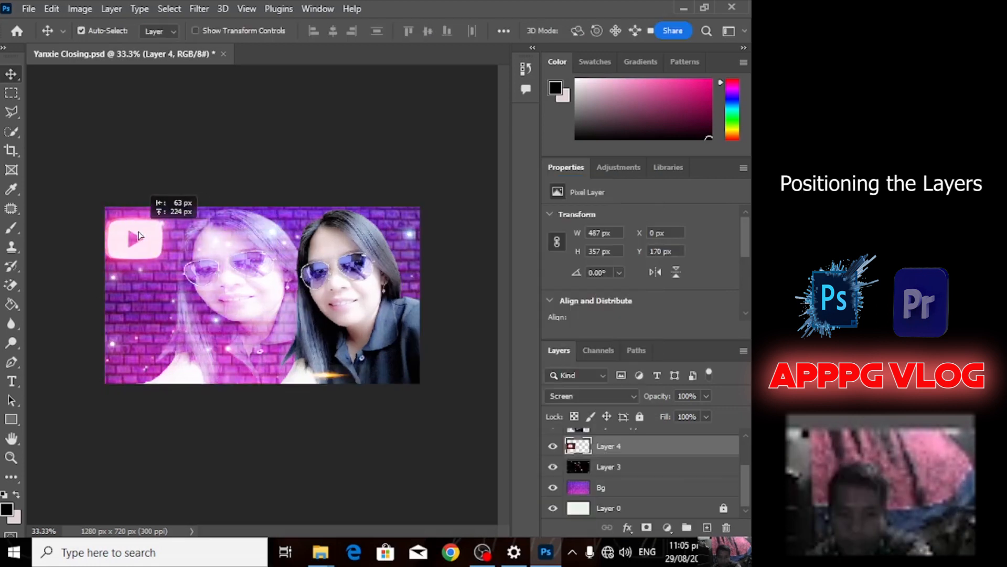
Scale the YouTube logo to about 277 × 225 px and place it near the canvas's upper-left corner
{"action": "mouse_move", "coordinate": [141, 234]}
{"action": "left_mouse_down"}
{"action": "mouse_move", "coordinate": [142, 298]}
{"action": "mouse_move", "coordinate": [143, 242]}
{"action": "left_mouse_up"}
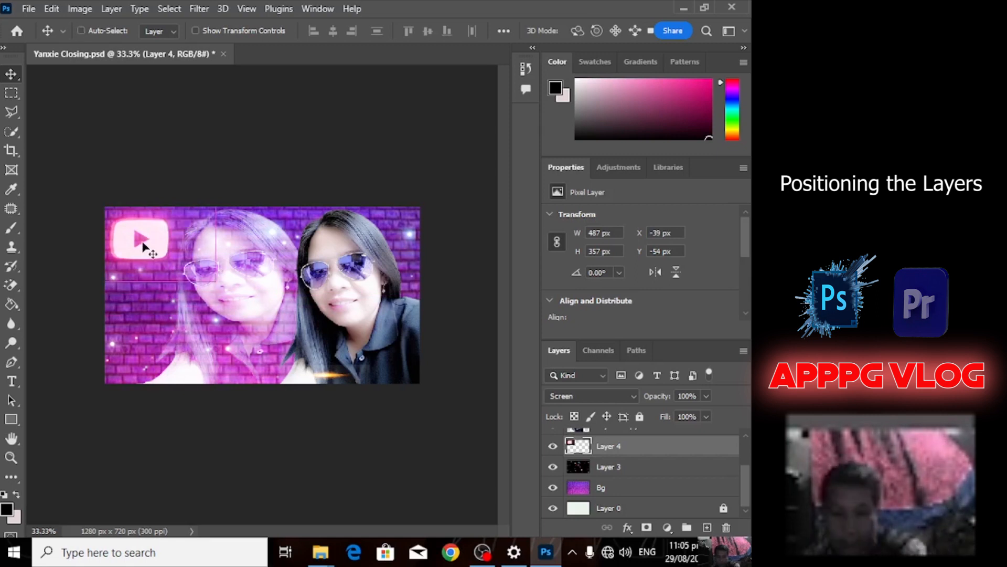
{"action": "key", "text": "ctrl+t"}
{"action": "mouse_move", "coordinate": [215, 282]}
{"action": "left_mouse_down"}
{"action": "mouse_move", "coordinate": [297, 393]}
{"action": "mouse_move", "coordinate": [358, 387]}
{"action": "mouse_move", "coordinate": [214, 266]}
{"action": "mouse_move", "coordinate": [225, 275]}
{"action": "left_mouse_up"}
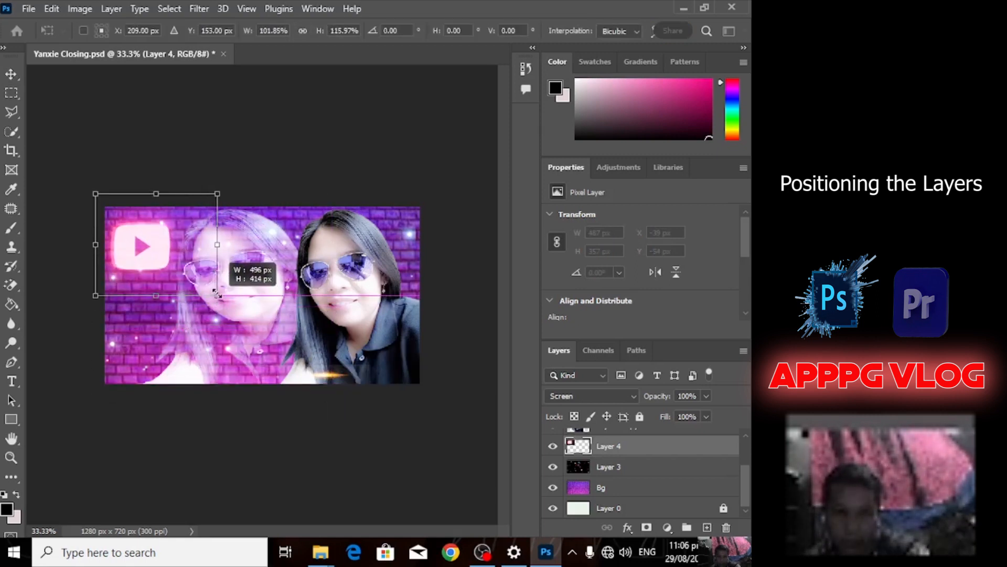
{"action": "left_click_drag", "start_coordinate": [147, 249], "coordinate": [143, 304]}
{"action": "left_click_drag", "start_coordinate": [218, 292], "coordinate": [190, 292]}
{"action": "left_click_drag", "start_coordinate": [190, 339], "coordinate": [172, 302]}
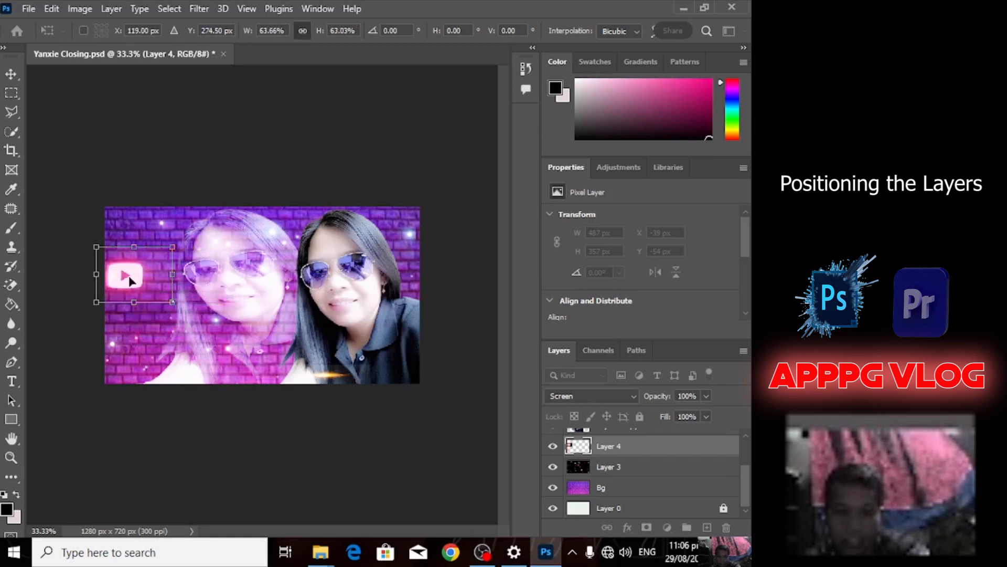
{"action": "left_click_drag", "start_coordinate": [125, 275], "coordinate": [171, 229]}
{"action": "key", "text": "Return"}
Reorder the YouTube logo layer below the stars and enlarge the logo to about 525 × 431 px in its corner
{"action": "mouse_move", "coordinate": [599, 448]}
{"action": "left_mouse_down"}
{"action": "mouse_move", "coordinate": [604, 500]}
{"action": "mouse_move", "coordinate": [613, 459]}
{"action": "left_mouse_up"}
{"action": "left_click_drag", "start_coordinate": [131, 225], "coordinate": [133, 232]}
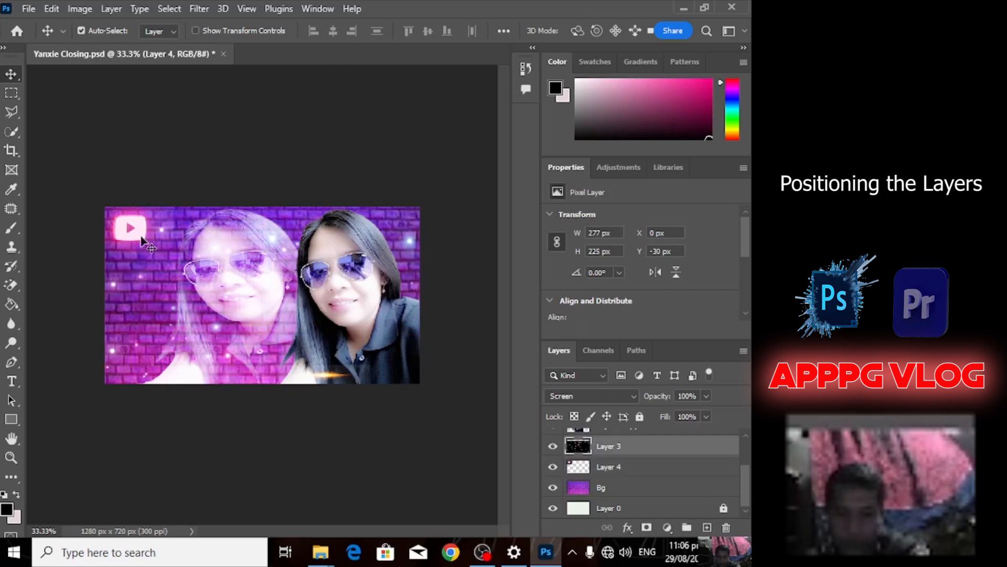
{"action": "left_click", "coordinate": [608, 467]}
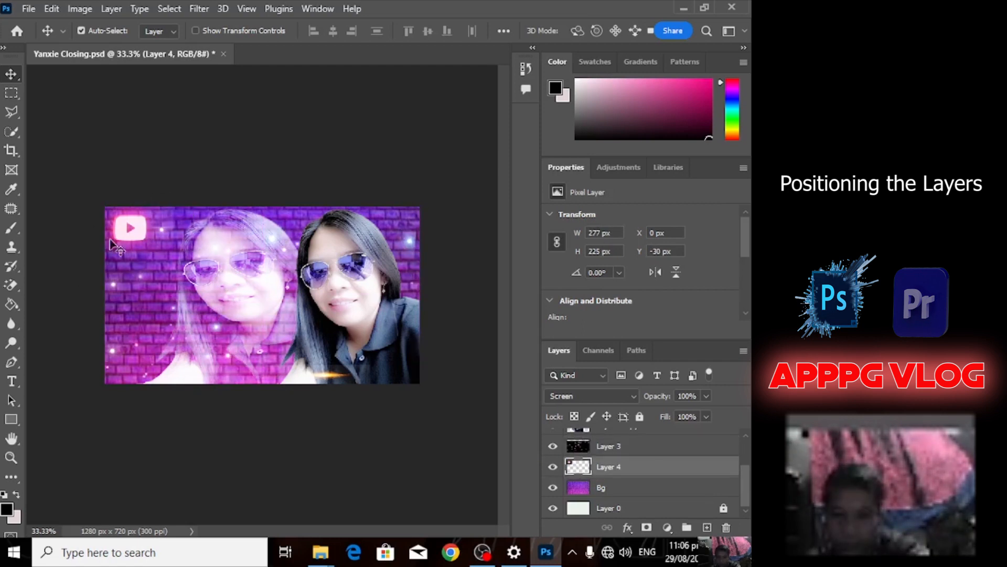
{"action": "key", "text": "ctrl+t"}
{"action": "left_click_drag", "start_coordinate": [173, 255], "coordinate": [152, 241]}
{"action": "key", "text": "Return"}
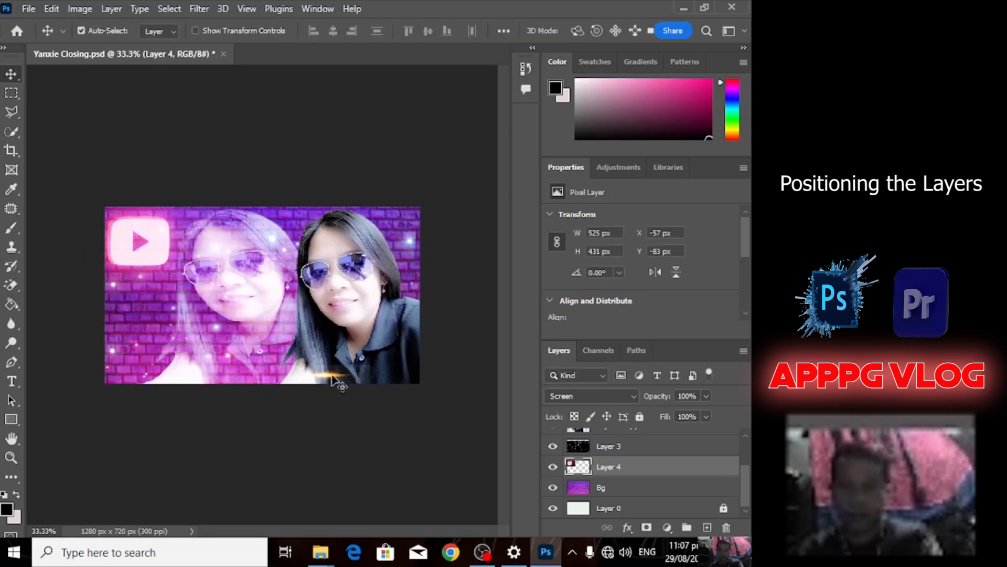
Move the light streak to about X 548 px, Y 492 px and add the text "THANK YOU FOR WATCHING" below the YouTube logo
{"action": "mouse_move", "coordinate": [333, 378]}
{"action": "left_mouse_down"}
{"action": "mouse_move", "coordinate": [264, 362]}
{"action": "mouse_move", "coordinate": [388, 362]}
{"action": "mouse_move", "coordinate": [180, 350]}
{"action": "mouse_move", "coordinate": [174, 307]}
{"action": "mouse_move", "coordinate": [134, 336]}
{"action": "left_mouse_up"}
{"action": "left_click", "coordinate": [11, 381]}
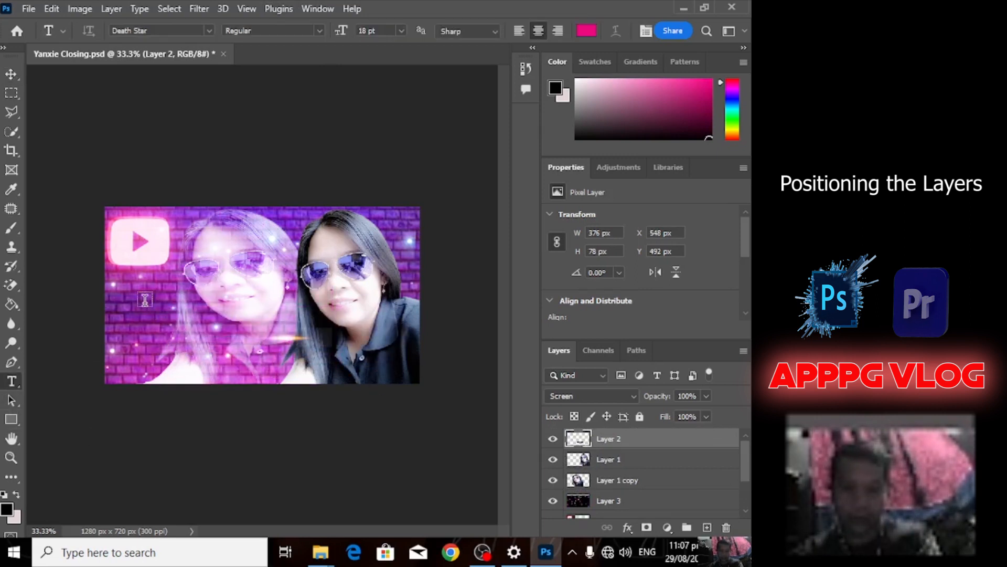
{"action": "left_click", "coordinate": [143, 298]}
{"action": "type", "text": "THANK"}
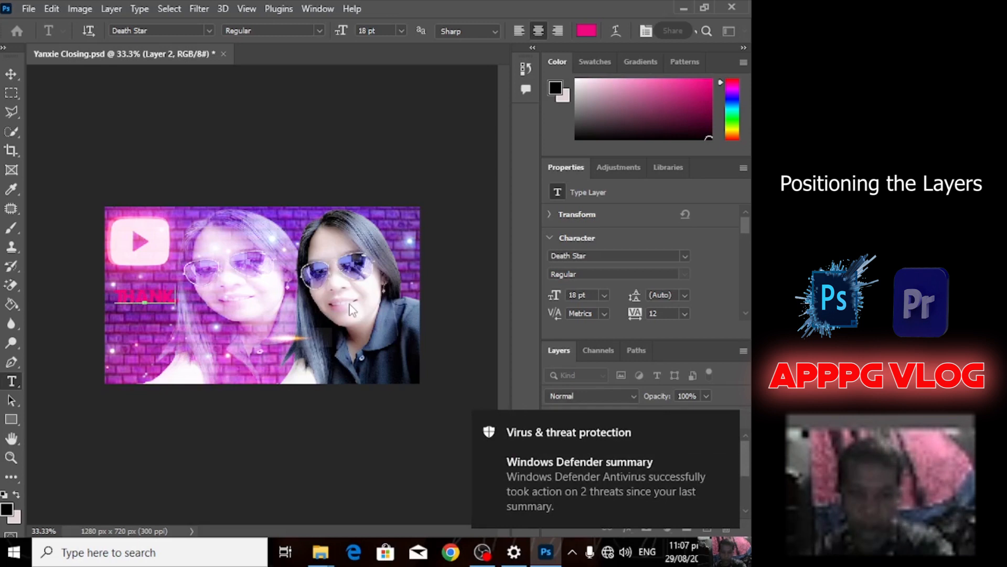
{"action": "type", "text": " YOU"}
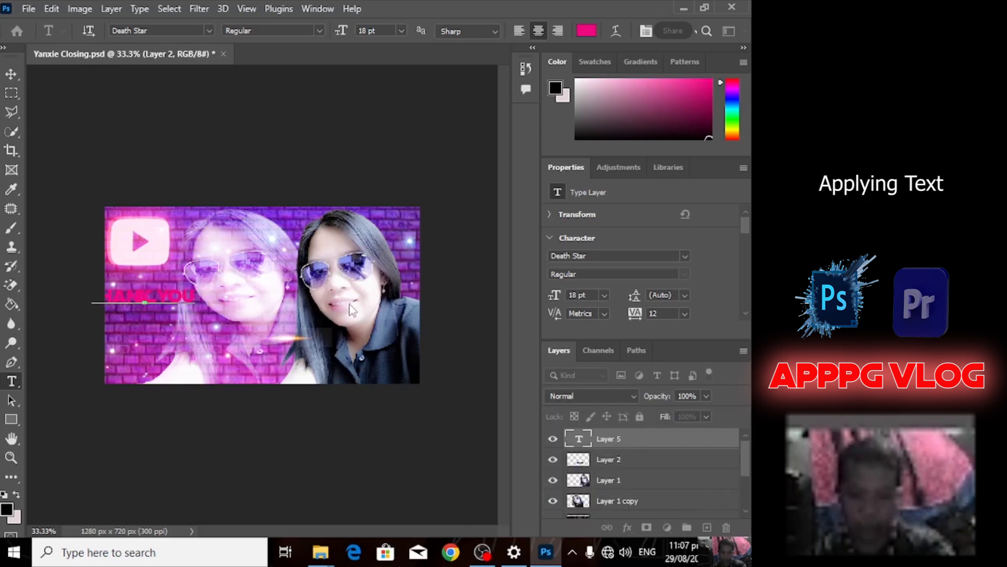
{"action": "type", "text": " FOR  WATCHING"}
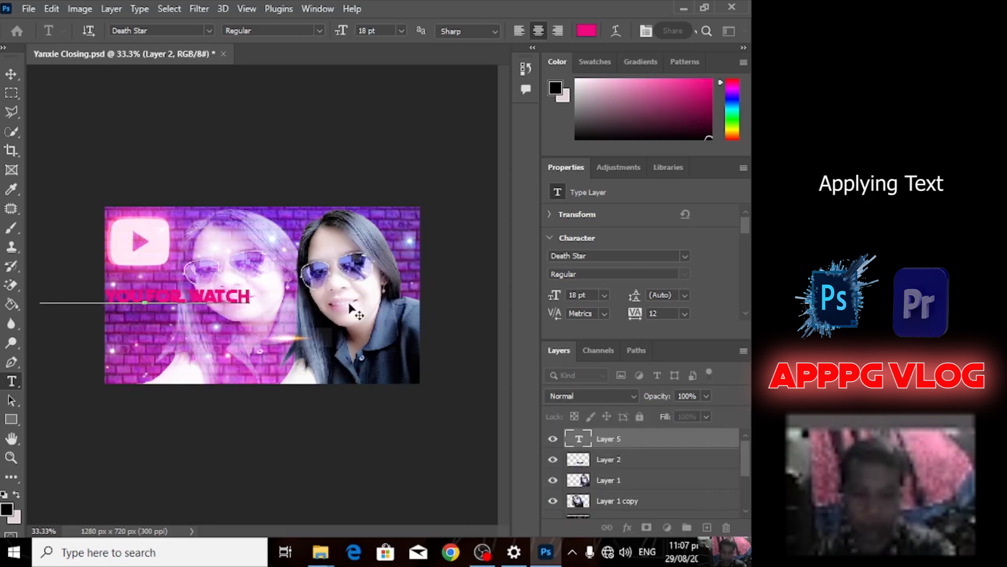
Shift the faded portrait copy farther toward the left side of the canvas
{"action": "left_click", "coordinate": [11, 74]}
{"action": "mouse_move", "coordinate": [230, 309]}
{"action": "left_mouse_down"}
{"action": "mouse_move", "coordinate": [261, 315]}
{"action": "mouse_move", "coordinate": [216, 301]}
{"action": "left_mouse_up"}
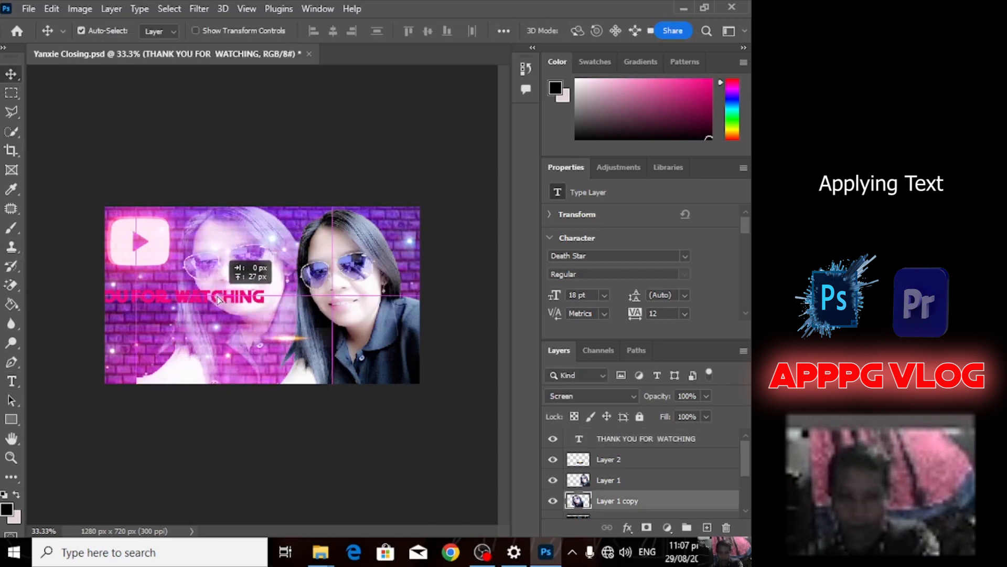
{"action": "left_click_drag", "start_coordinate": [225, 266], "coordinate": [211, 270]}
Scale the woman's cut-out to about 544 × 704 px and position it at about X 740 px, Y 89 px
{"action": "left_click", "coordinate": [332, 278]}
{"action": "key", "text": "ctrl+t"}
{"action": "left_click_drag", "start_coordinate": [263, 207], "coordinate": [256, 252]}
{"action": "left_click_drag", "start_coordinate": [355, 299], "coordinate": [355, 283]}
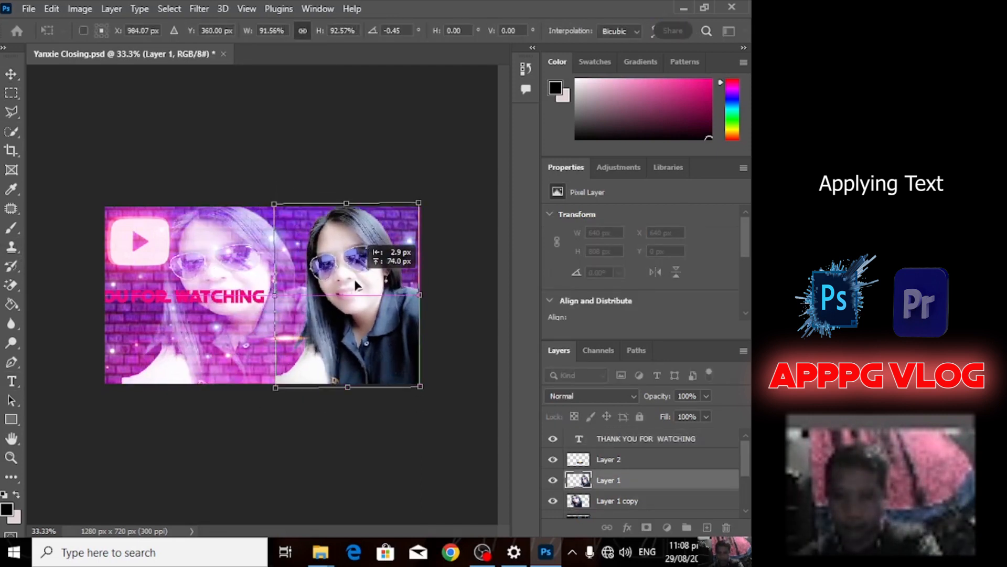
{"action": "left_click_drag", "start_coordinate": [347, 387], "coordinate": [347, 397]}
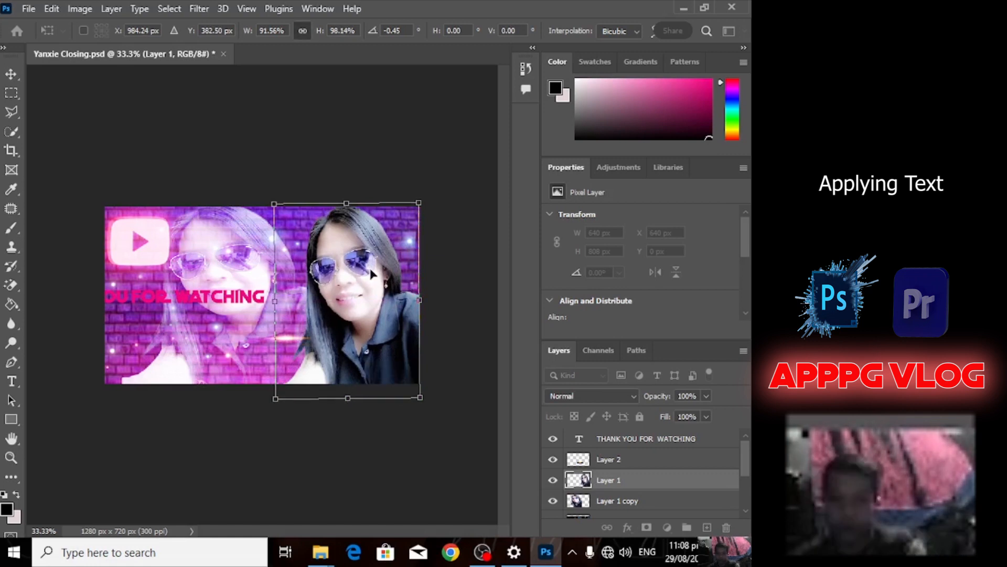
{"action": "left_click_drag", "start_coordinate": [429, 202], "coordinate": [421, 227]}
{"action": "left_click_drag", "start_coordinate": [273, 202], "coordinate": [294, 254]}
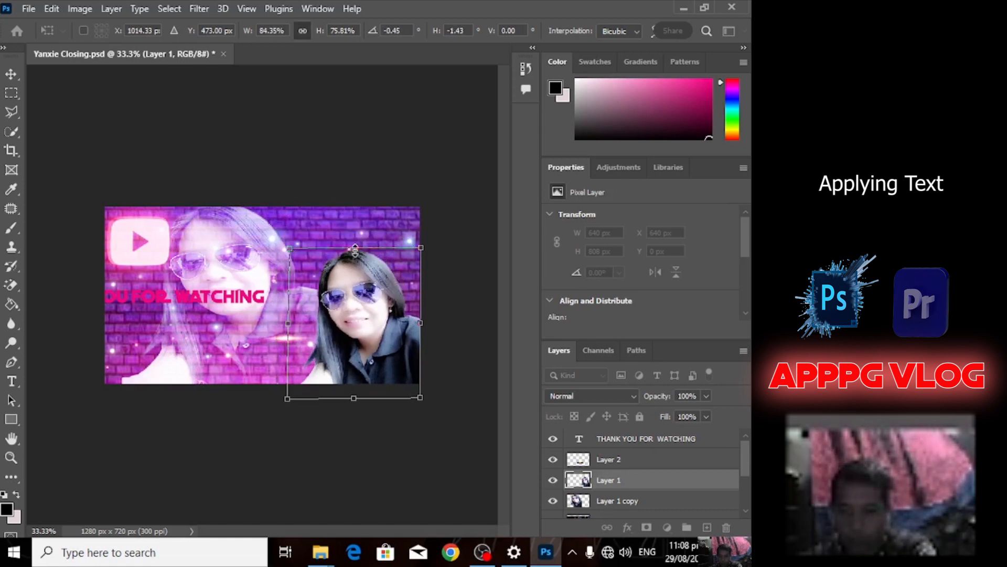
{"action": "left_click_drag", "start_coordinate": [355, 248], "coordinate": [356, 227]}
{"action": "left_click_drag", "start_coordinate": [353, 286], "coordinate": [353, 289]}
{"action": "left_click", "coordinate": [13, 75]}
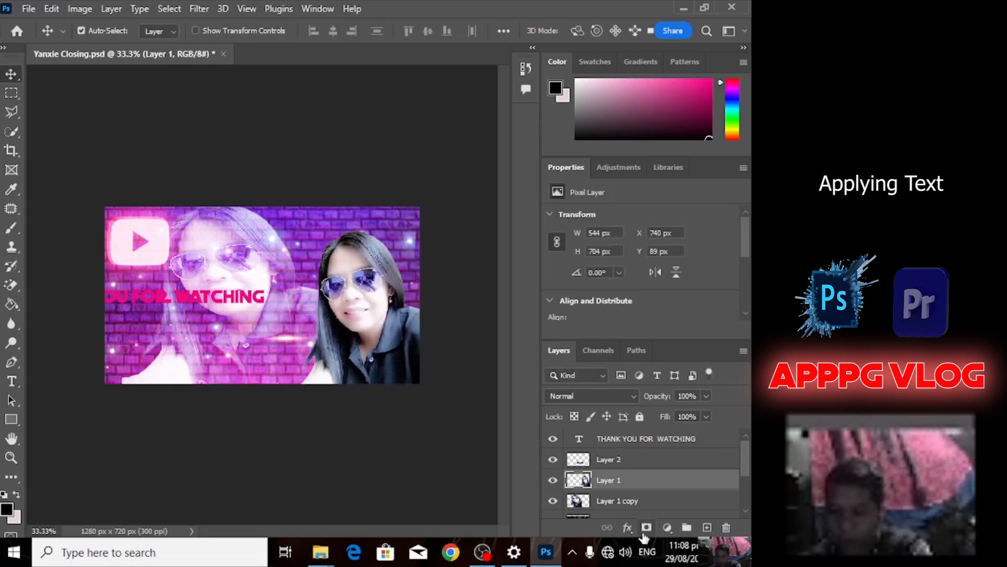
Add a Stroke effect to the woman's cut-out and set its colour to magenta f706e8
{"action": "left_click", "coordinate": [627, 526]}
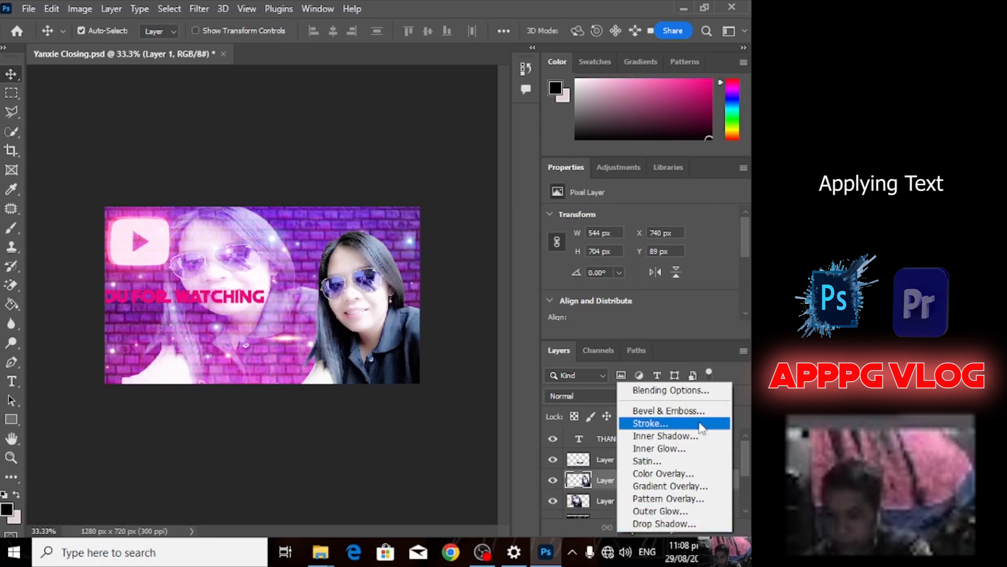
{"action": "left_click", "coordinate": [637, 422]}
{"action": "mouse_move", "coordinate": [113, 181]}
{"action": "left_mouse_down"}
{"action": "mouse_move", "coordinate": [178, 399]}
{"action": "mouse_move", "coordinate": [191, 365]}
{"action": "left_mouse_up"}
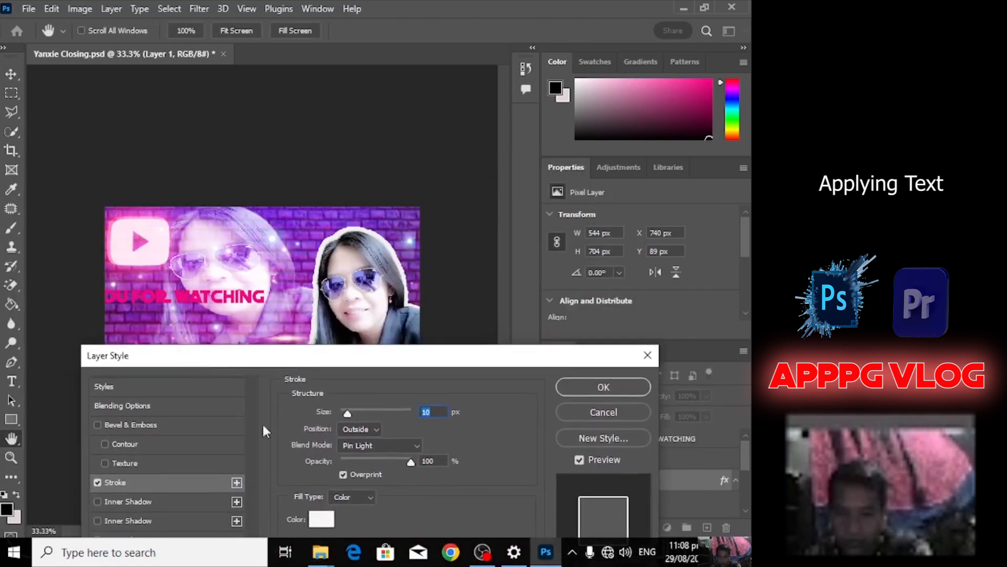
{"action": "left_click", "coordinate": [321, 519]}
{"action": "left_click", "coordinate": [378, 287]}
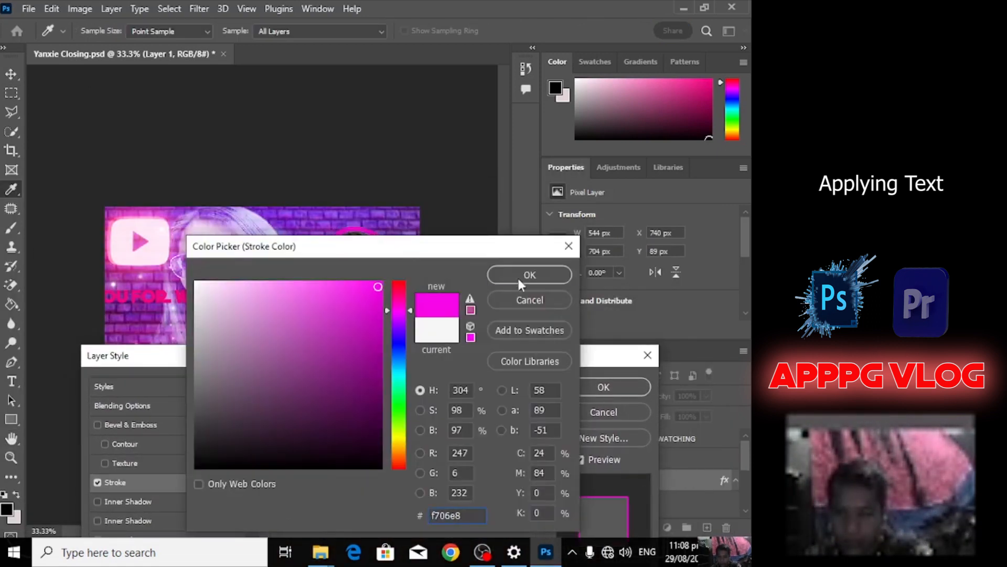
{"action": "left_click", "coordinate": [527, 275]}
Set the size of the cut-out's stroke to 9 px
{"action": "left_click_drag", "start_coordinate": [418, 353], "coordinate": [444, 217]}
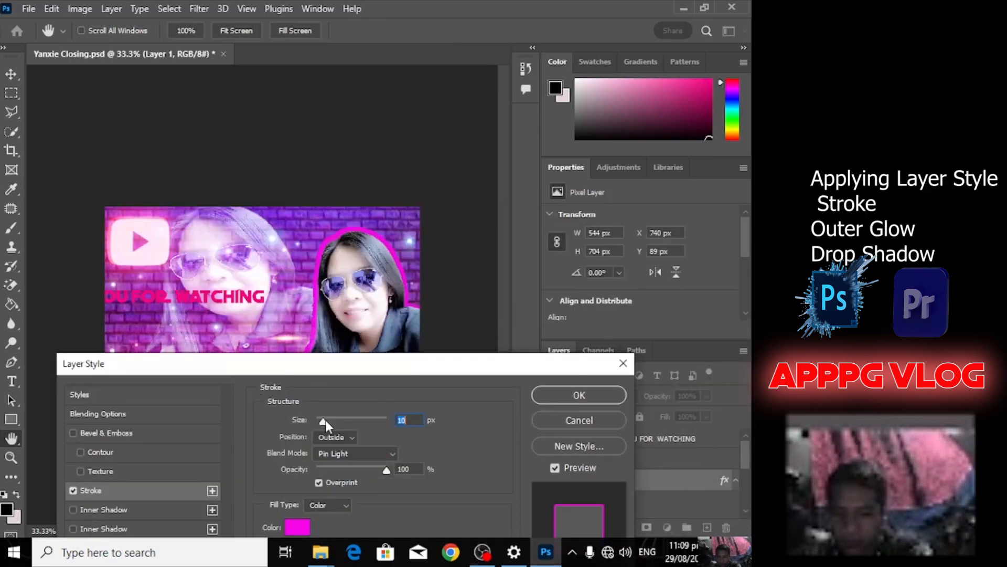
{"action": "left_click_drag", "start_coordinate": [326, 420], "coordinate": [318, 425]}
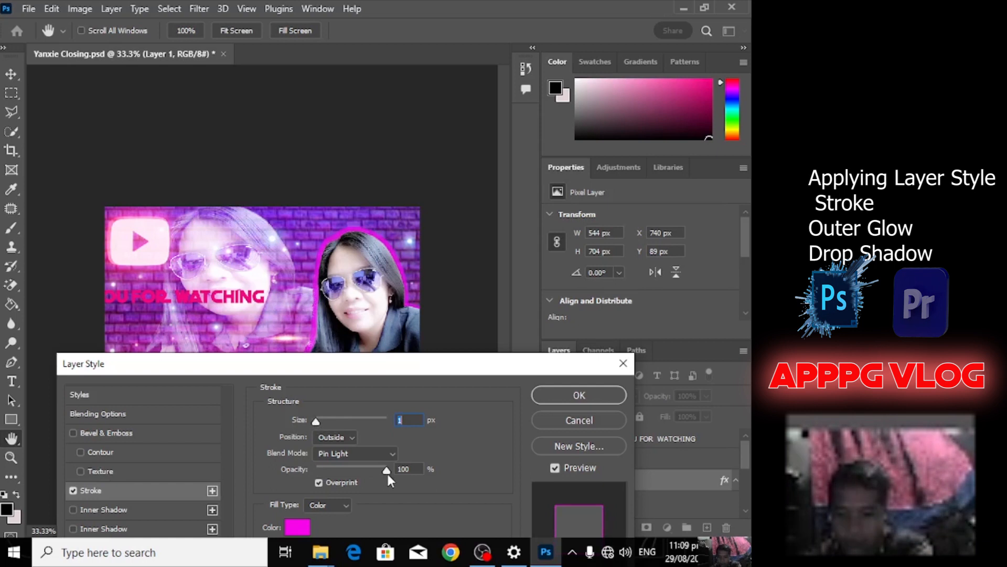
{"action": "key", "text": "Tab"}
{"action": "mouse_move", "coordinate": [323, 370]}
{"action": "left_mouse_down"}
{"action": "mouse_move", "coordinate": [444, 334]}
{"action": "mouse_move", "coordinate": [354, 330]}
{"action": "left_mouse_up"}
{"action": "mouse_move", "coordinate": [348, 382]}
{"action": "left_mouse_down"}
{"action": "mouse_move", "coordinate": [374, 379]}
{"action": "mouse_move", "coordinate": [321, 382]}
{"action": "mouse_move", "coordinate": [351, 383]}
{"action": "left_mouse_up"}
Try another position for the stroke, set it back to Outside and apply the effect
{"action": "left_click", "coordinate": [360, 398]}
{"action": "left_click", "coordinate": [362, 422]}
{"action": "left_click", "coordinate": [361, 398]}
{"action": "left_click", "coordinate": [363, 412]}
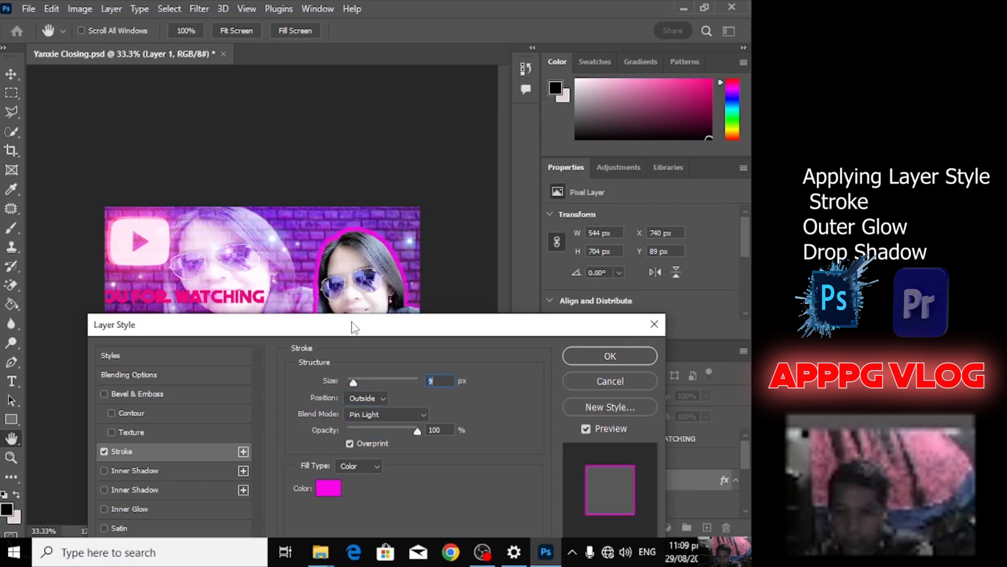
{"action": "mouse_move", "coordinate": [355, 327]}
{"action": "left_mouse_down"}
{"action": "mouse_move", "coordinate": [618, 484]}
{"action": "mouse_move", "coordinate": [442, 364]}
{"action": "mouse_move", "coordinate": [409, 281]}
{"action": "mouse_move", "coordinate": [383, 450]}
{"action": "mouse_move", "coordinate": [415, 242]}
{"action": "mouse_move", "coordinate": [513, 279]}
{"action": "mouse_move", "coordinate": [495, 202]}
{"action": "mouse_move", "coordinate": [273, 505]}
{"action": "mouse_move", "coordinate": [418, 231]}
{"action": "mouse_move", "coordinate": [427, 173]}
{"action": "mouse_move", "coordinate": [441, 220]}
{"action": "mouse_move", "coordinate": [418, 239]}
{"action": "left_mouse_up"}
{"action": "left_click", "coordinate": [472, 385]}
{"action": "left_click", "coordinate": [442, 369]}
{"action": "left_click", "coordinate": [428, 292]}
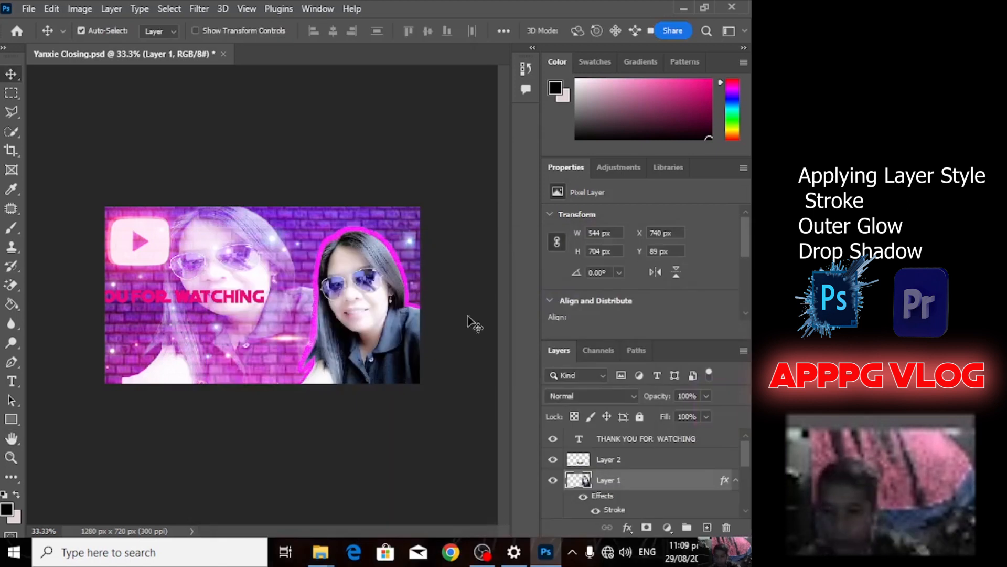
Open the Drop Shadow effect for the woman's cut-out and change the shadow colour to magenta
{"action": "left_click", "coordinate": [623, 530]}
{"action": "left_click", "coordinate": [656, 518]}
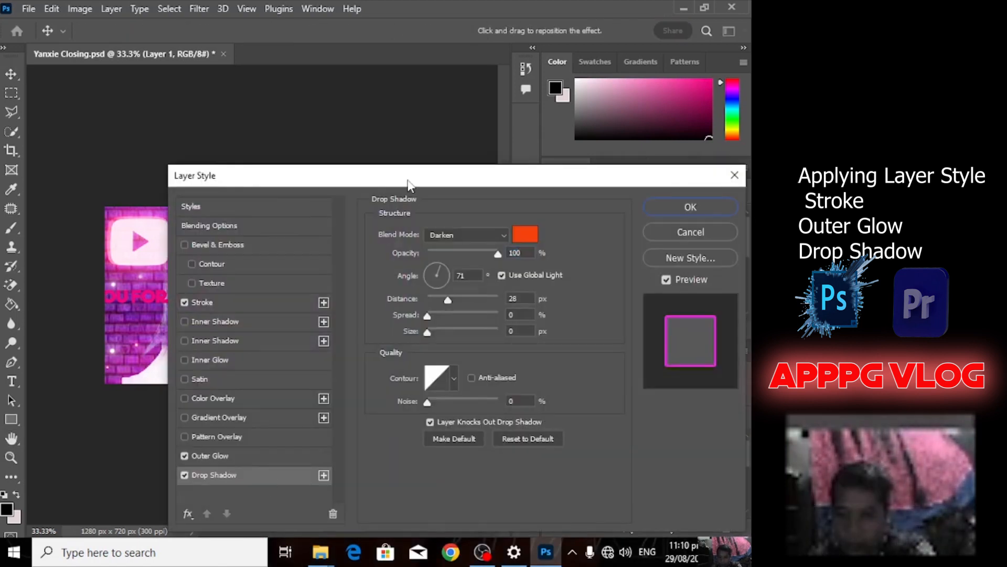
{"action": "left_click_drag", "start_coordinate": [409, 184], "coordinate": [373, 350]}
{"action": "left_click", "coordinate": [488, 401]}
{"action": "left_click", "coordinate": [407, 313]}
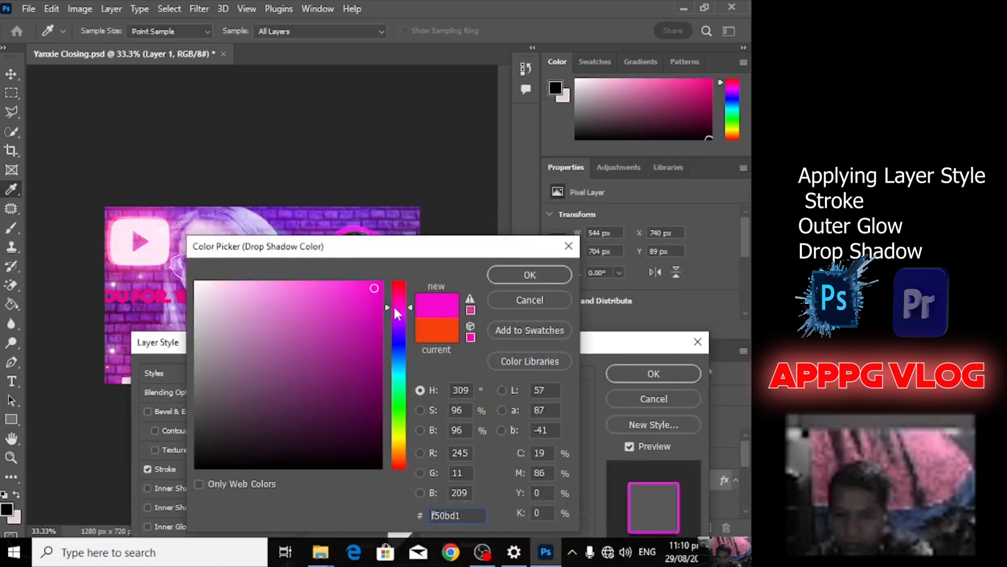
{"action": "left_click", "coordinate": [507, 271]}
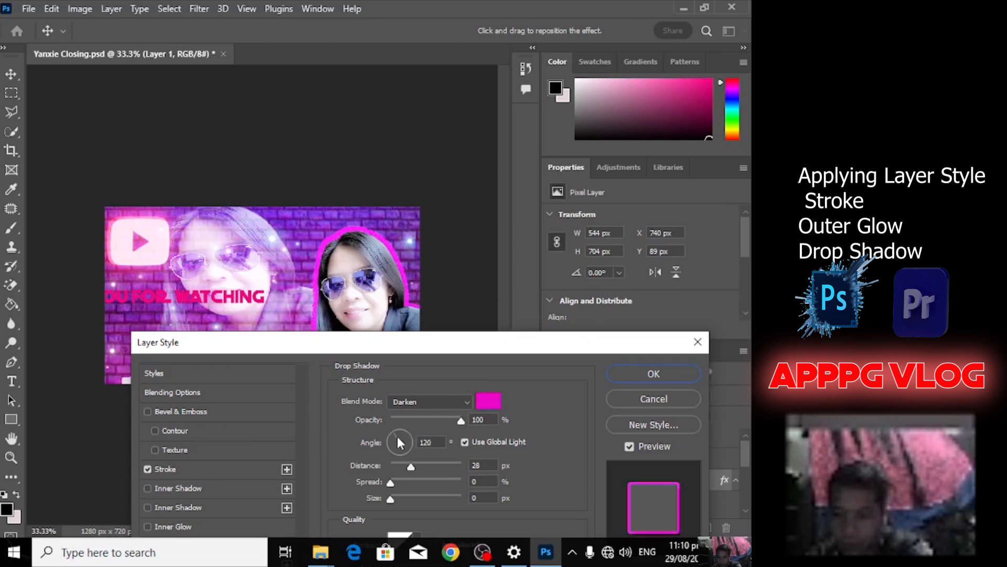
Set the drop shadow to pale pink fceaf9 with Screen blend mode, 79% opacity and a -93° angle
{"action": "left_click_drag", "start_coordinate": [401, 351], "coordinate": [408, 379]}
{"action": "left_click", "coordinate": [503, 428]}
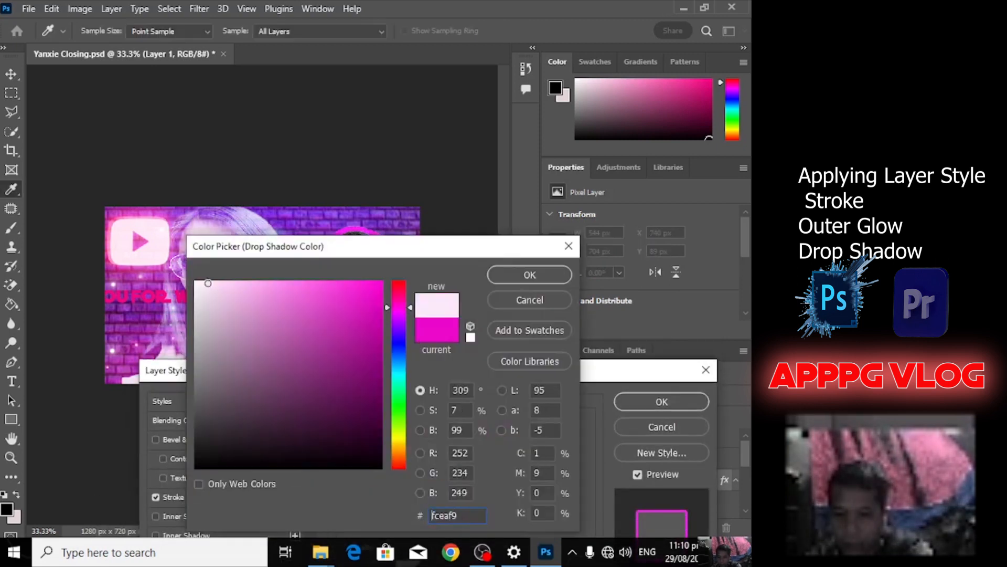
{"action": "key", "text": "Return"}
{"action": "left_click", "coordinate": [441, 429]}
{"action": "left_click", "coordinate": [442, 281]}
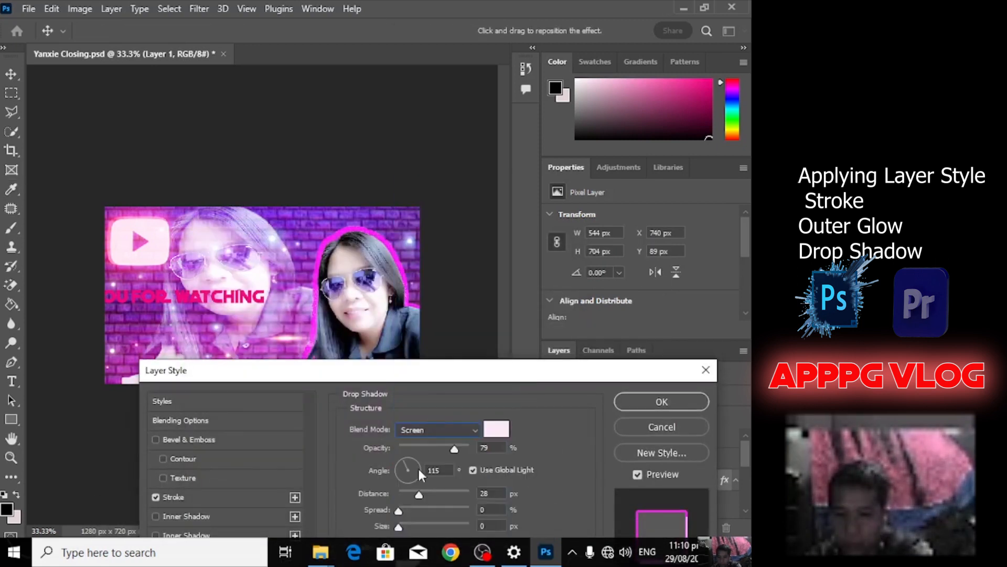
{"action": "left_click_drag", "start_coordinate": [412, 469], "coordinate": [408, 471]}
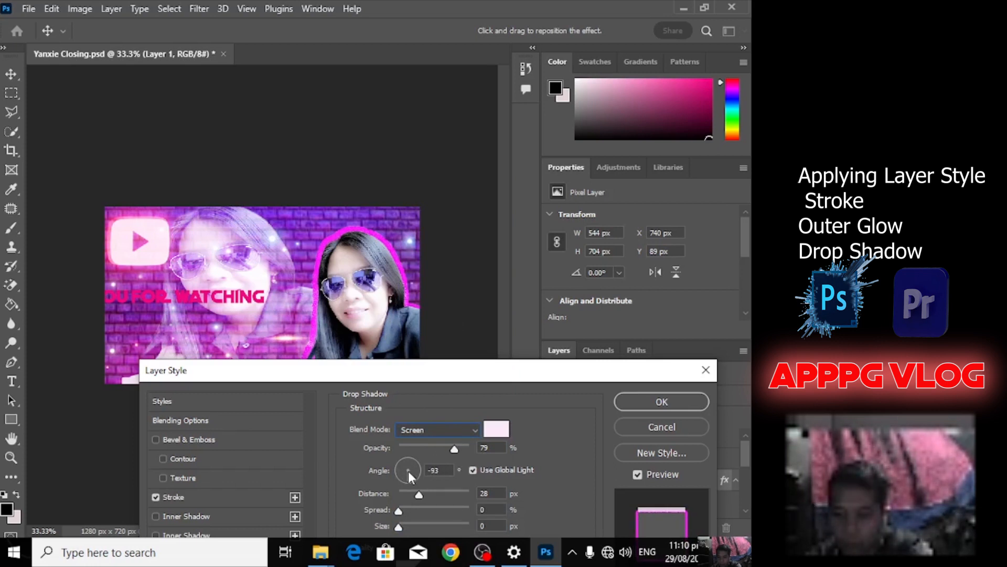
Recolour the drop shadow bright magenta and set its opacity to 100%
{"action": "left_click_drag", "start_coordinate": [426, 367], "coordinate": [374, 363]}
{"action": "left_click", "coordinate": [481, 369]}
{"action": "left_click", "coordinate": [377, 286]}
{"action": "left_click", "coordinate": [531, 277]}
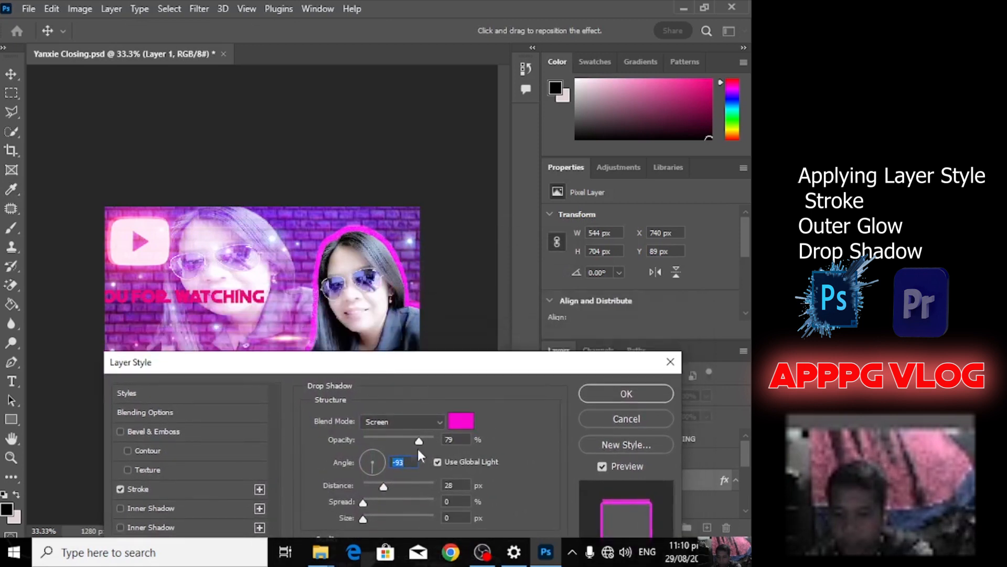
{"action": "left_click_drag", "start_coordinate": [418, 446], "coordinate": [474, 444]}
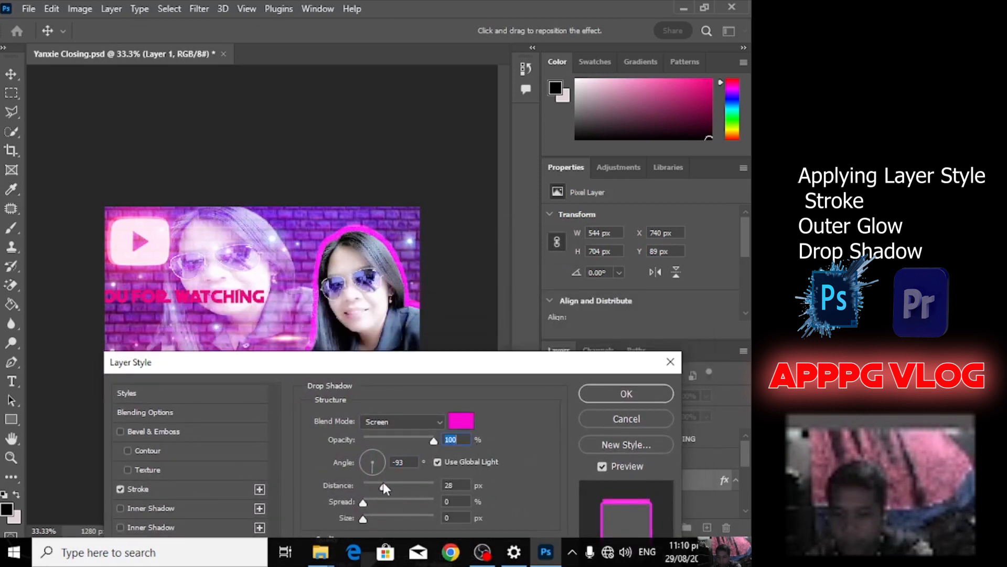
Try the drop shadow with a distance of 32 px, a spread of 10% and a size of 250 px
{"action": "left_click_drag", "start_coordinate": [384, 488], "coordinate": [434, 505]}
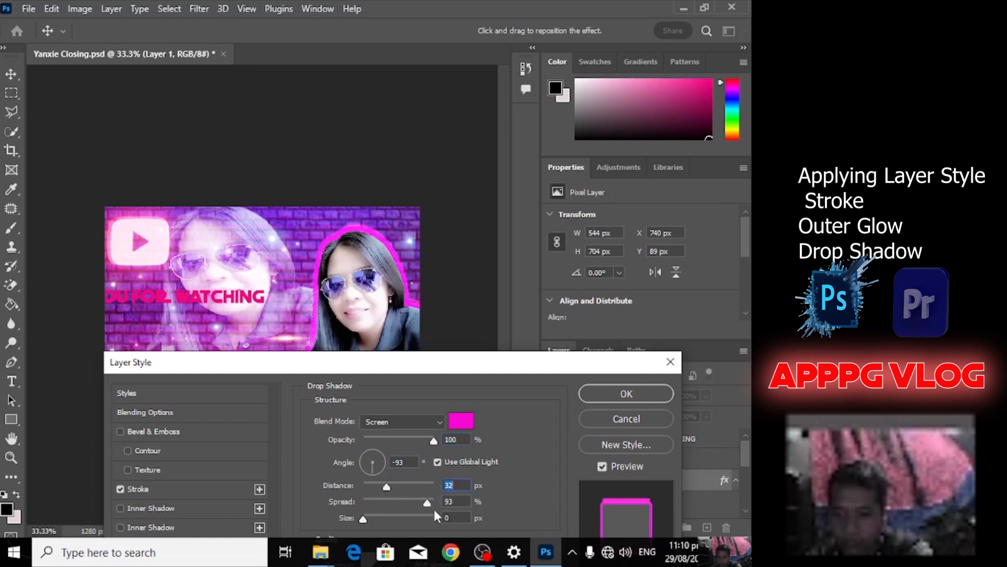
{"action": "left_click", "coordinate": [399, 503]}
{"action": "left_click_drag", "start_coordinate": [363, 518], "coordinate": [424, 523]}
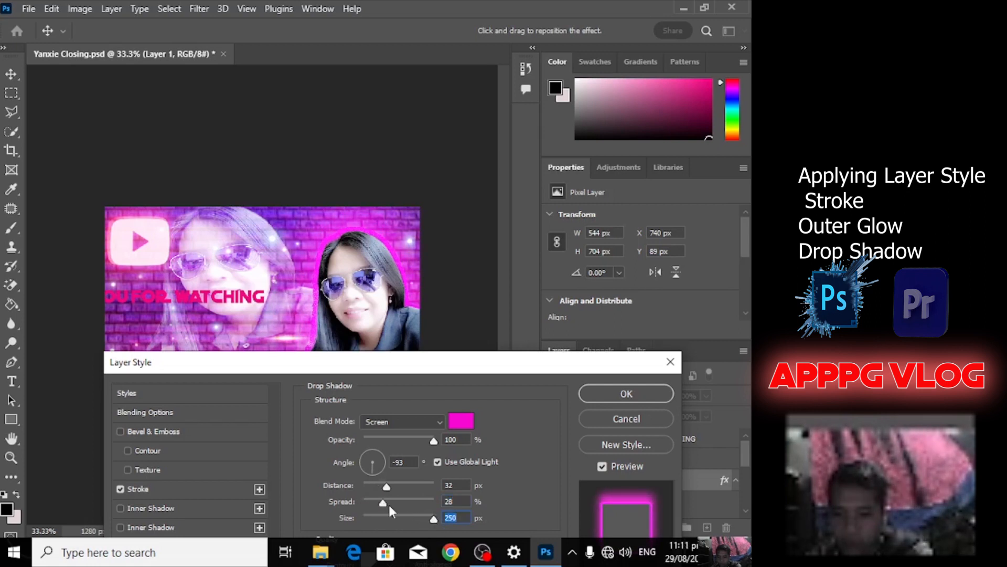
{"action": "left_click_drag", "start_coordinate": [371, 505], "coordinate": [369, 505]}
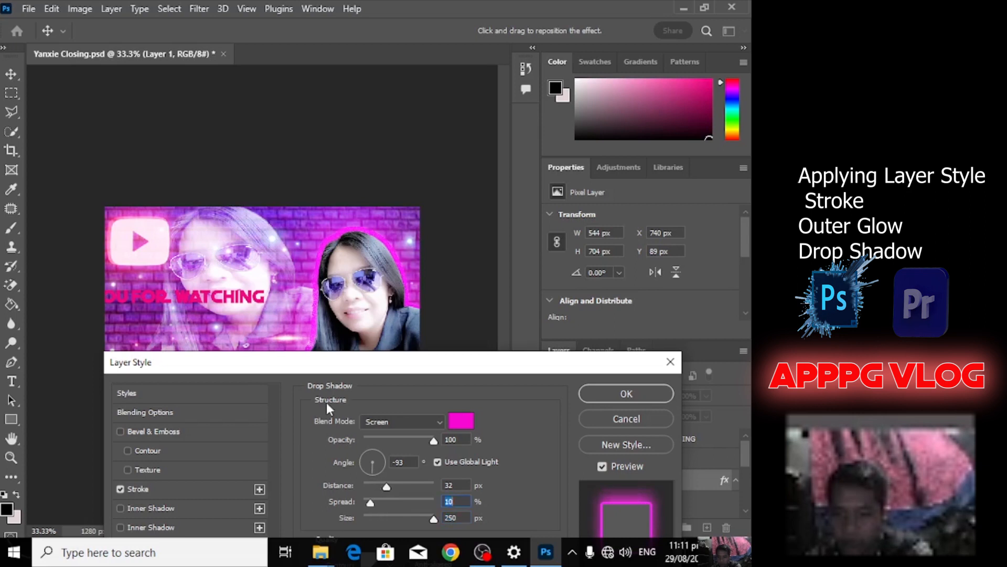
Set the drop shadow to 52% opacity, 37 px distance, 45% spread and 109 px size, and apply the effects
{"action": "left_click_drag", "start_coordinate": [331, 360], "coordinate": [387, 343]}
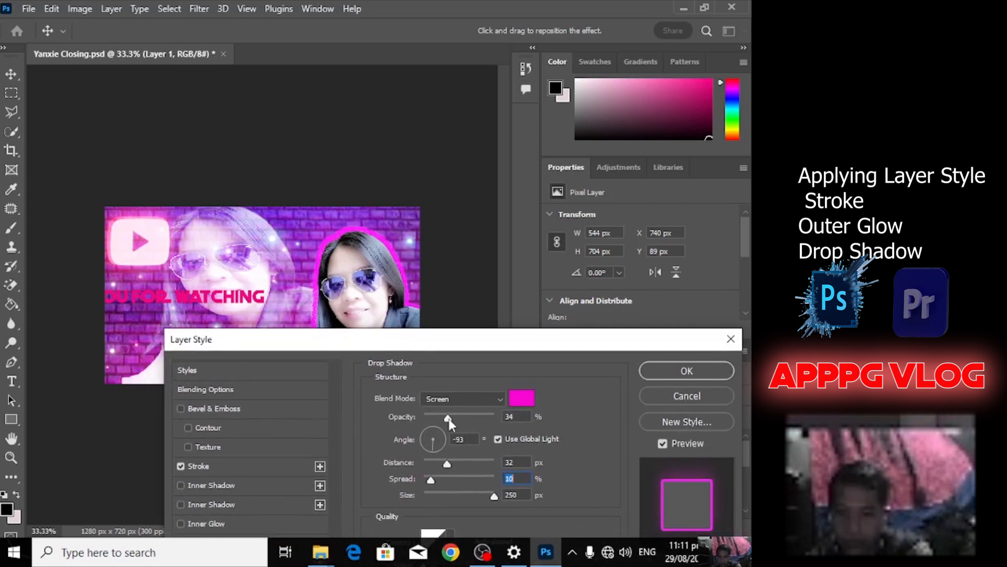
{"action": "left_click_drag", "start_coordinate": [448, 419], "coordinate": [461, 420]}
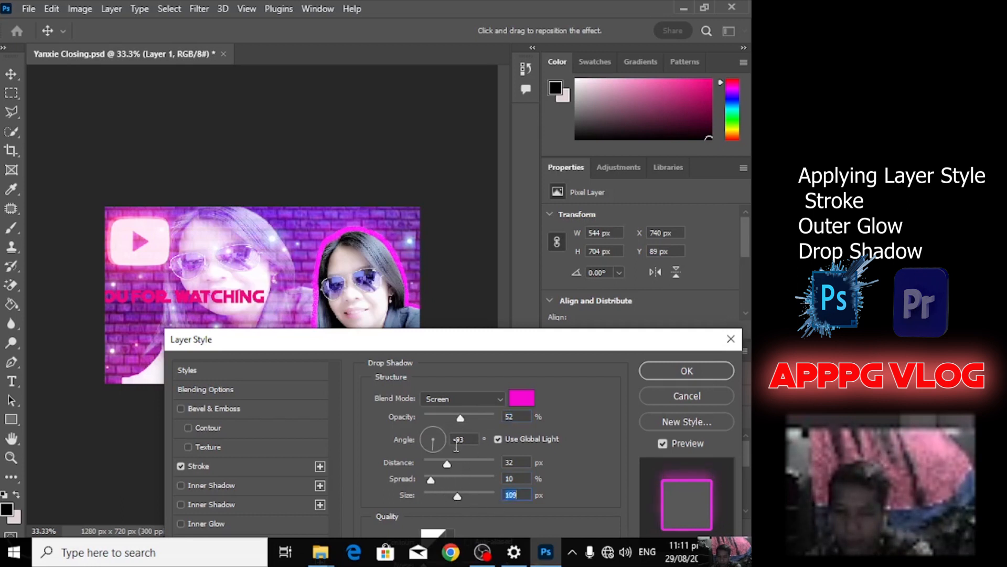
{"action": "left_click_drag", "start_coordinate": [462, 469], "coordinate": [479, 468]}
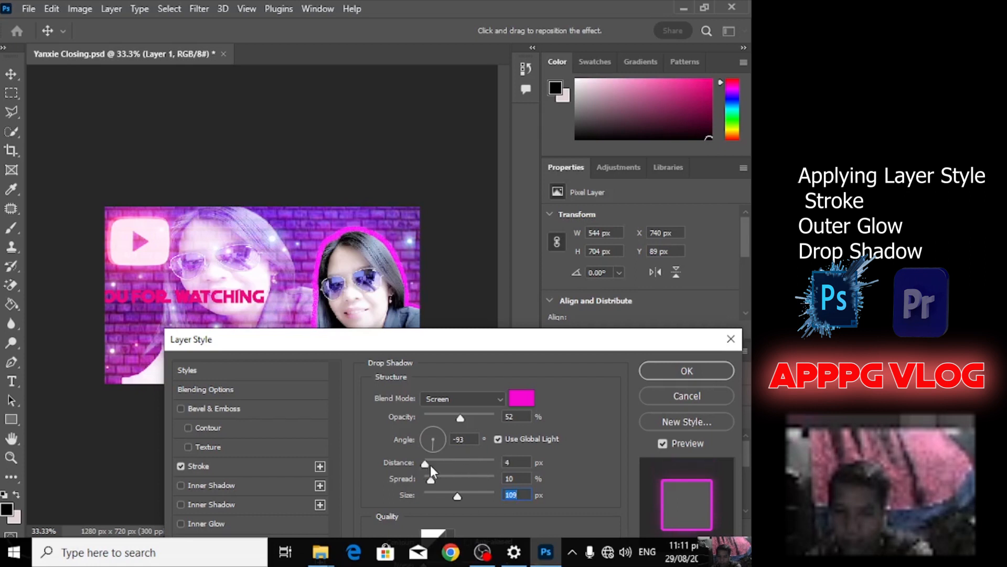
{"action": "left_click_drag", "start_coordinate": [434, 483], "coordinate": [463, 484]}
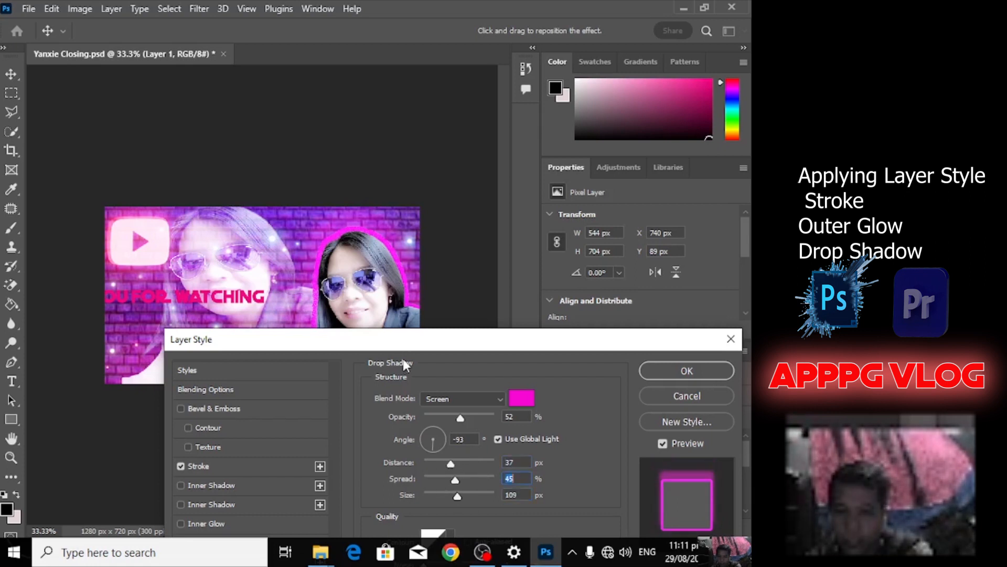
{"action": "left_click_drag", "start_coordinate": [404, 344], "coordinate": [303, 166]}
{"action": "left_click", "coordinate": [618, 193]}
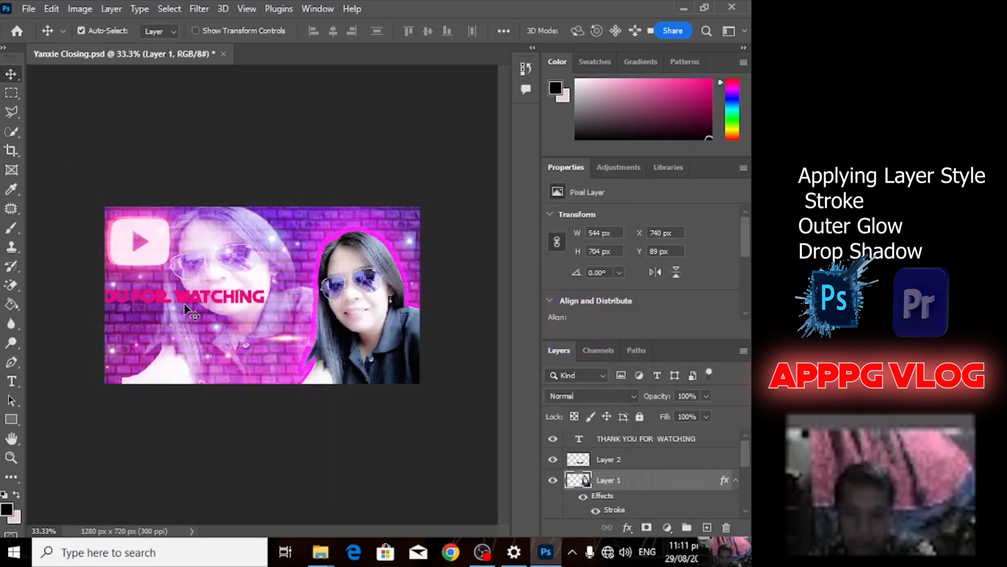
Move the thank-you text further into the canvas and change its font to Captain Falcon Expanded Italic
{"action": "left_click_drag", "start_coordinate": [185, 307], "coordinate": [246, 326]}
{"action": "double_click", "coordinate": [259, 314]}
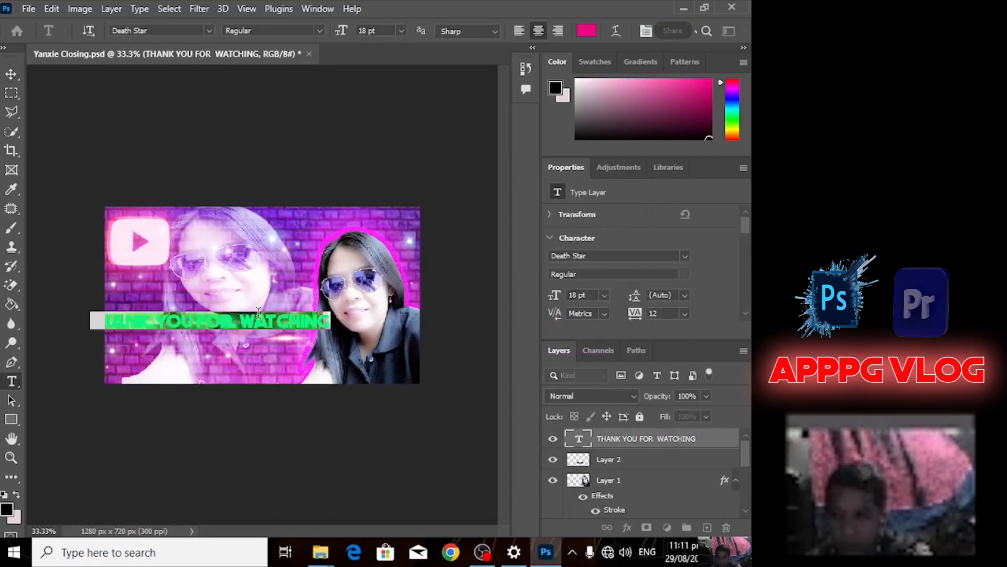
{"action": "left_click", "coordinate": [656, 256]}
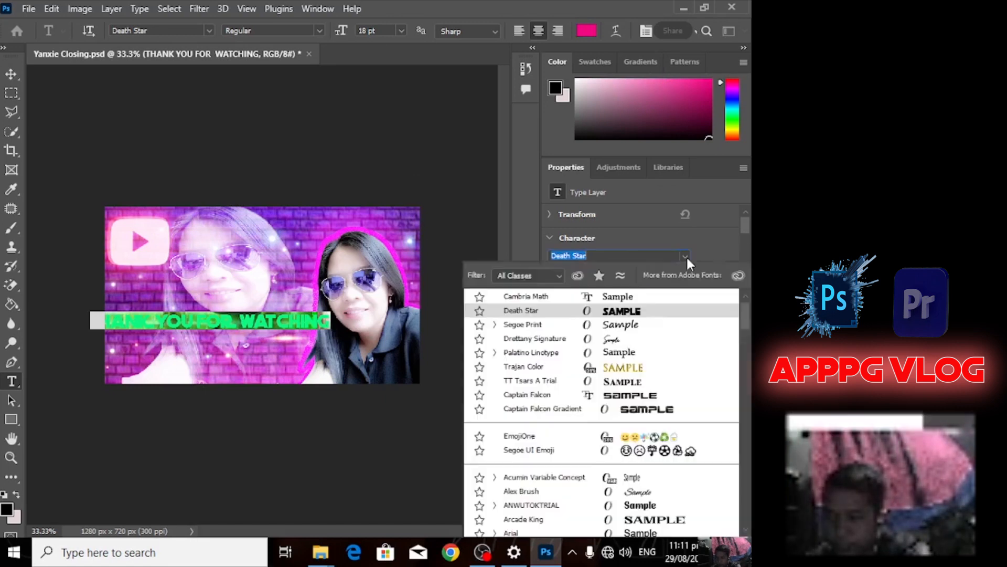
{"action": "scroll", "coordinate": [634, 472], "scroll_direction": "down", "scroll_amount": 5}
{"action": "scroll", "coordinate": [634, 489], "scroll_direction": "down", "scroll_amount": 3}
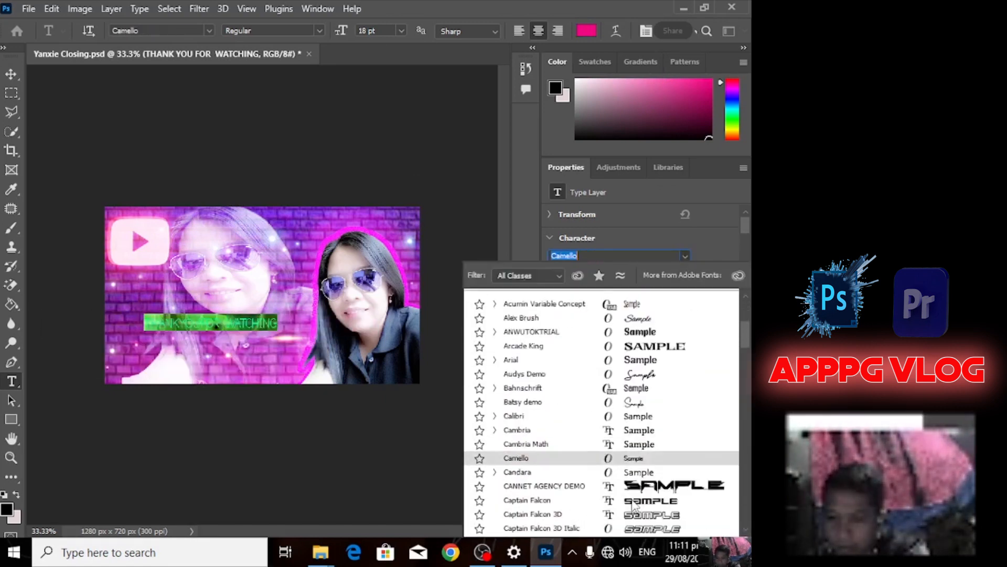
{"action": "left_click", "coordinate": [647, 518]}
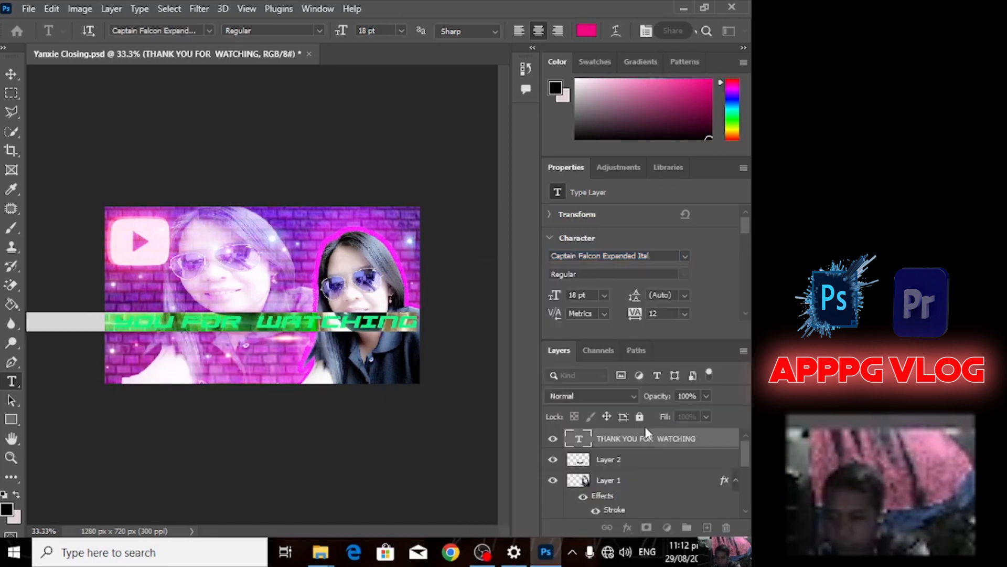
Set the thank-you text to 14 pt, break it into two lines before FOR and shift it slightly up
{"action": "left_click", "coordinate": [606, 296]}
{"action": "left_click", "coordinate": [588, 395]}
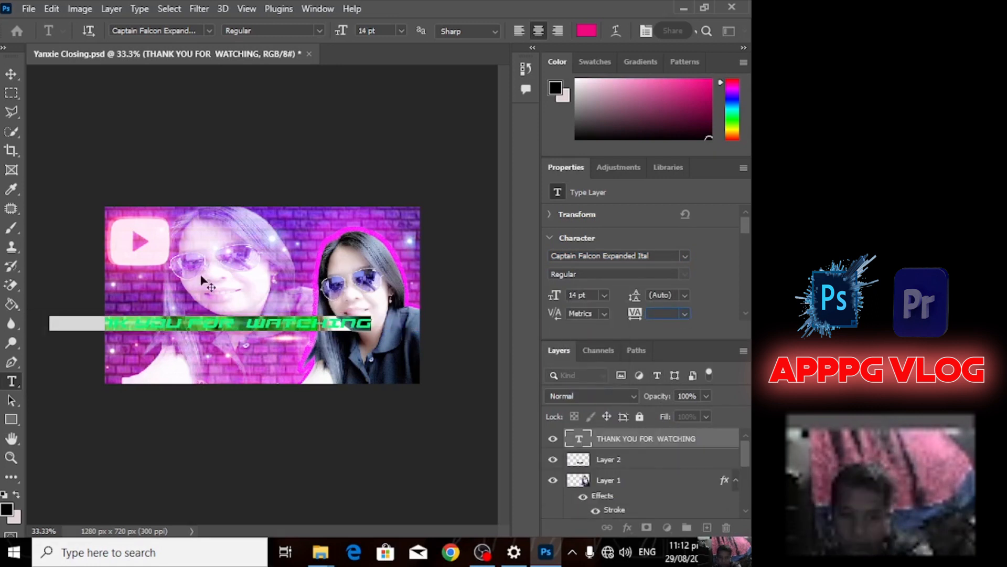
{"action": "left_click", "coordinate": [153, 339]}
{"action": "key", "text": "Return"}
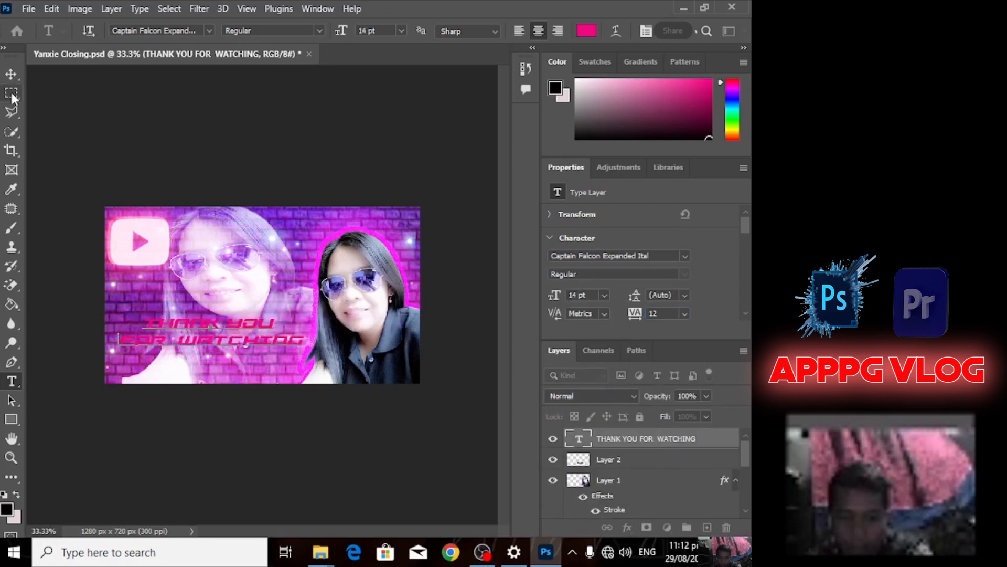
{"action": "left_click_drag", "start_coordinate": [181, 323], "coordinate": [395, 235]}
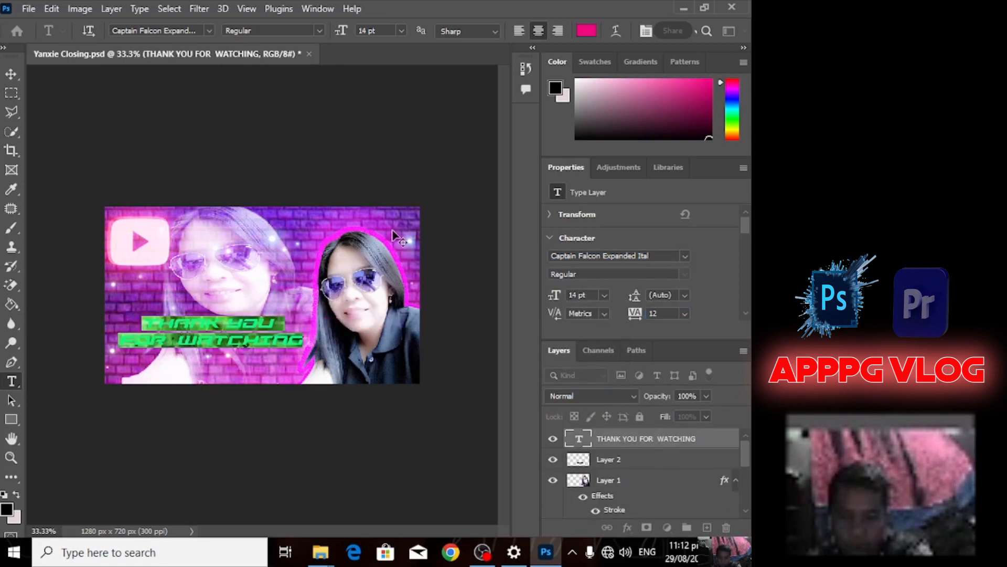
{"action": "left_click", "coordinate": [11, 74]}
{"action": "left_click_drag", "start_coordinate": [209, 329], "coordinate": [206, 327]}
Recolour the thank-you text hot pink and finish editing it
{"action": "left_click", "coordinate": [705, 85]}
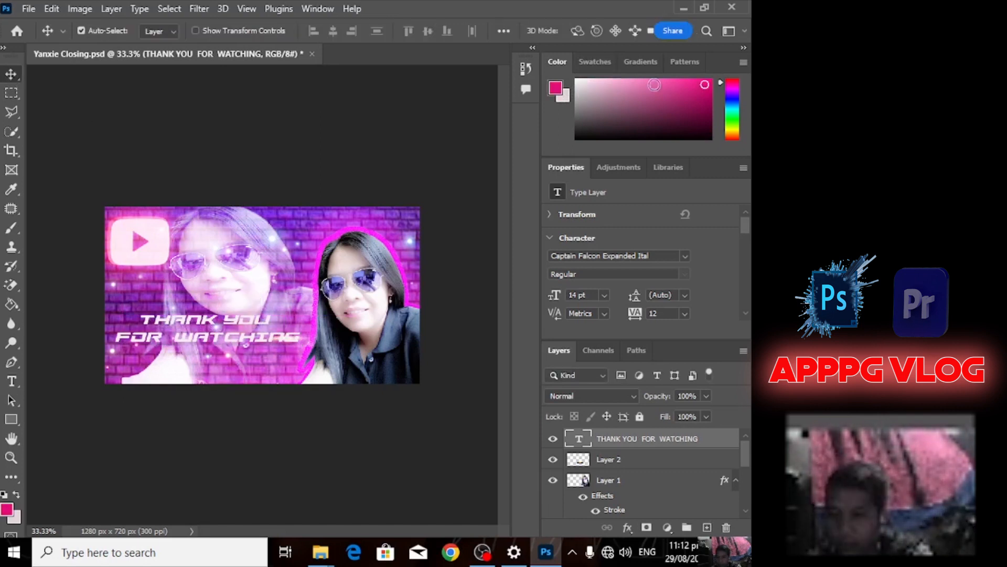
{"action": "left_click", "coordinate": [556, 87]}
{"action": "left_click", "coordinate": [528, 277]}
{"action": "double_click", "coordinate": [578, 439]}
{"action": "left_click", "coordinate": [557, 85]}
{"action": "left_click", "coordinate": [370, 287]}
{"action": "left_click", "coordinate": [530, 275]}
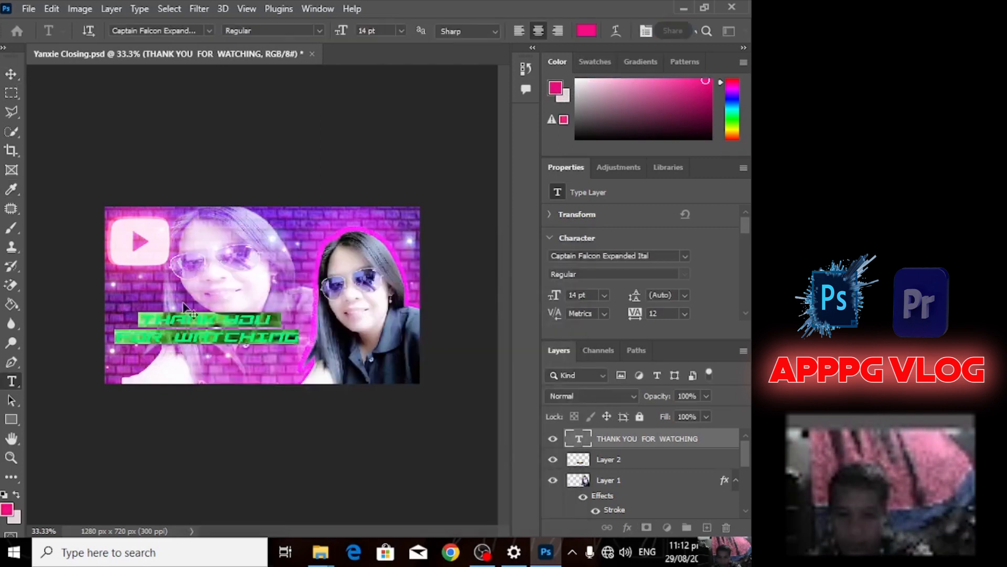
{"action": "left_click", "coordinate": [11, 74]}
Add a Stroke effect to the thank-you text and set its colour to a very pale pink
{"action": "left_click", "coordinate": [627, 527]}
{"action": "left_click", "coordinate": [670, 386]}
{"action": "left_click", "coordinate": [86, 289]}
{"action": "left_click", "coordinate": [301, 326]}
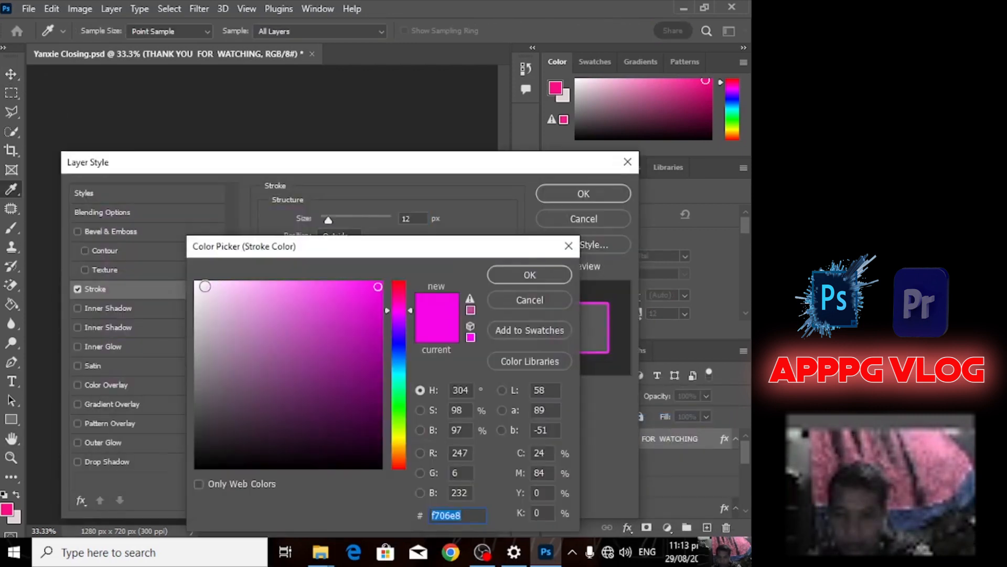
{"action": "left_click", "coordinate": [205, 286]}
{"action": "left_click", "coordinate": [528, 275]}
Set the text stroke's opacity to 57%, slightly reduce its size and apply the effect
{"action": "left_click_drag", "start_coordinate": [450, 167], "coordinate": [463, 391]}
{"action": "left_click_drag", "start_coordinate": [407, 492], "coordinate": [376, 492]}
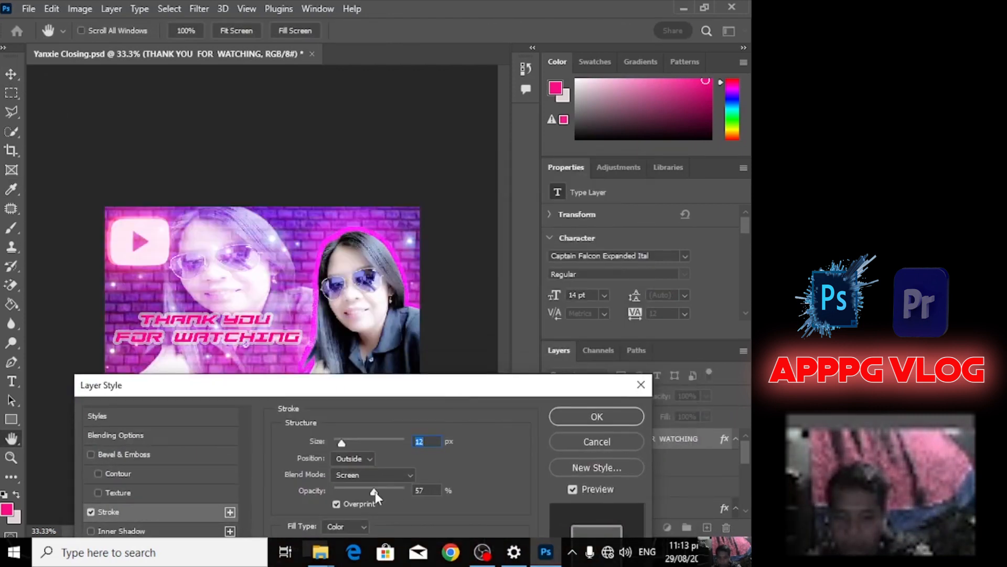
{"action": "left_click_drag", "start_coordinate": [343, 445], "coordinate": [341, 445]}
{"action": "left_click_drag", "start_coordinate": [362, 389], "coordinate": [361, 472]}
{"action": "left_click_drag", "start_coordinate": [429, 469], "coordinate": [473, 261]}
{"action": "left_click", "coordinate": [669, 292]}
Add a Bevel & Emboss effect to the woman's cut-out and set its depth to 677%
{"action": "scroll", "coordinate": [588, 460], "scroll_direction": "down", "scroll_amount": 3}
{"action": "left_click", "coordinate": [386, 320]}
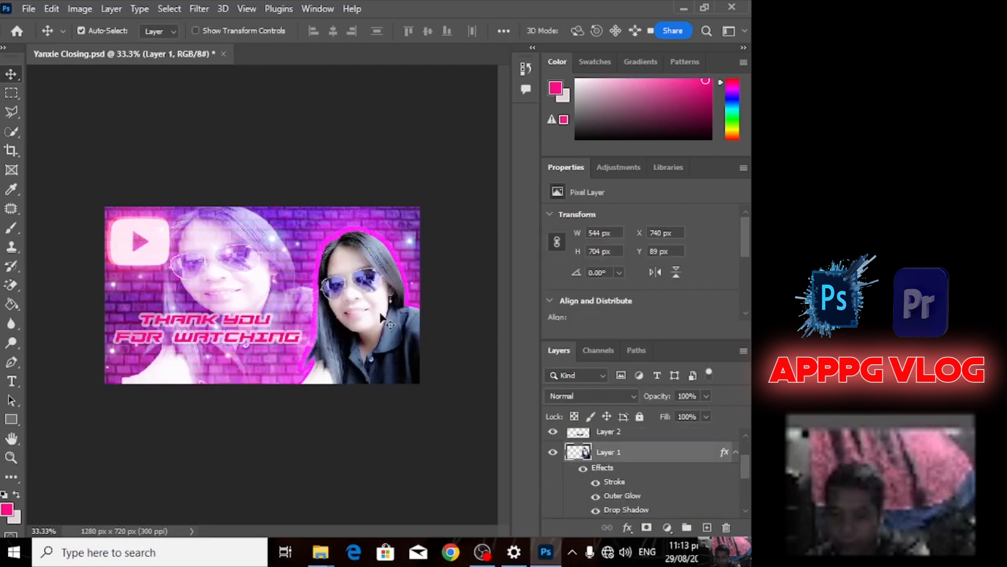
{"action": "left_click", "coordinate": [627, 527]}
{"action": "left_click", "coordinate": [664, 412]}
{"action": "left_click_drag", "start_coordinate": [247, 175], "coordinate": [219, 333]}
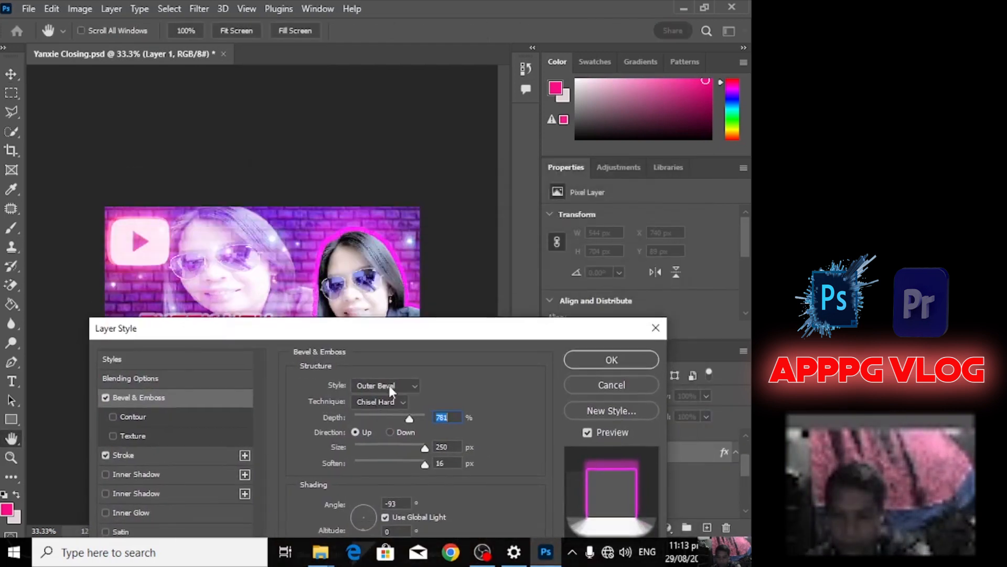
{"action": "left_click_drag", "start_coordinate": [409, 418], "coordinate": [403, 418]}
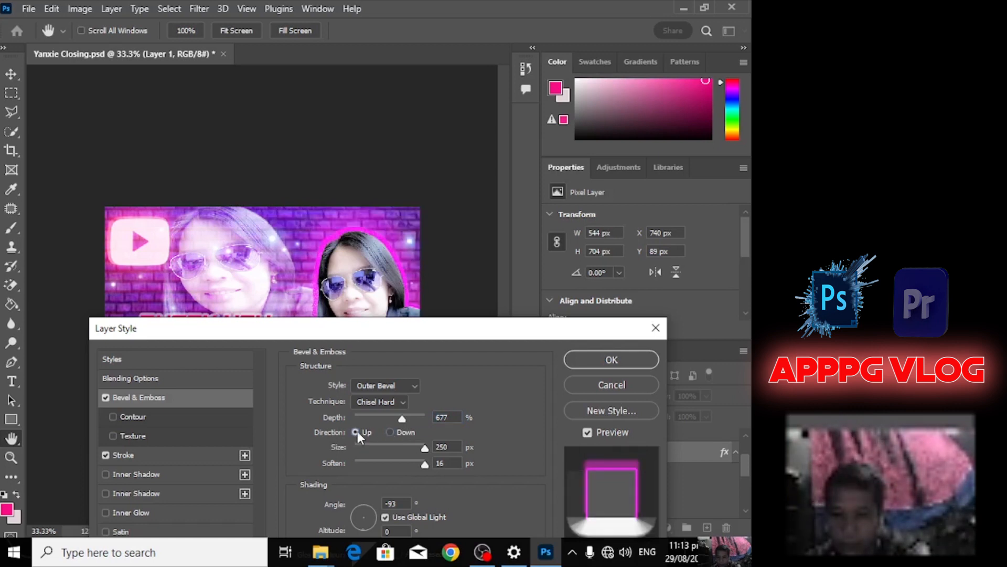
Set the bevel's direction to Down, size to 76 px, depth to 1% and soften to 0 px, and apply it
{"action": "left_click_drag", "start_coordinate": [362, 334], "coordinate": [403, 175]}
{"action": "left_click", "coordinate": [431, 274]}
{"action": "left_click_drag", "start_coordinate": [466, 291], "coordinate": [414, 294]}
{"action": "left_click_drag", "start_coordinate": [466, 308], "coordinate": [399, 307]}
{"action": "left_click_drag", "start_coordinate": [454, 175], "coordinate": [468, 333]}
{"action": "left_click_drag", "start_coordinate": [454, 416], "coordinate": [410, 420]}
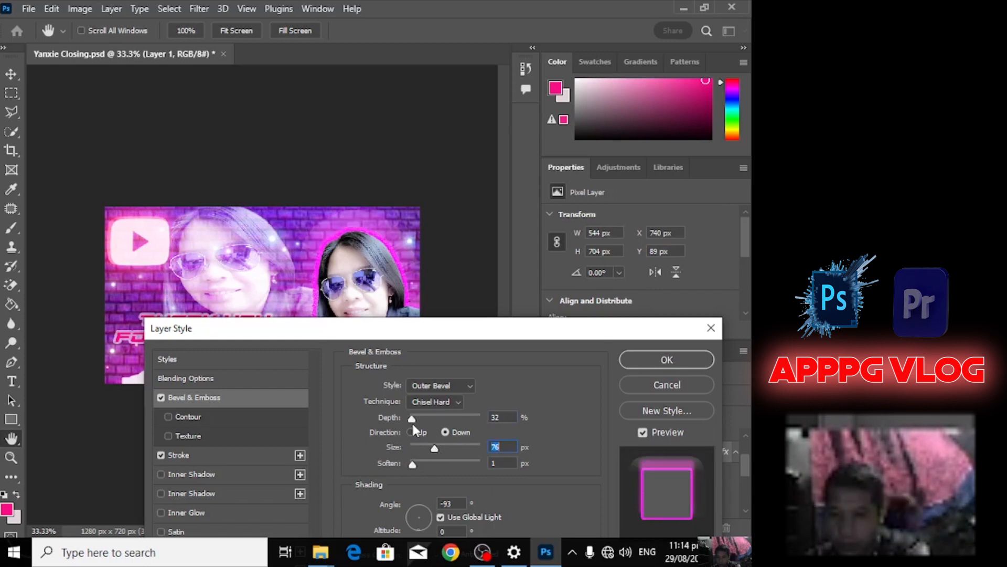
{"action": "left_click_drag", "start_coordinate": [413, 464], "coordinate": [402, 465]}
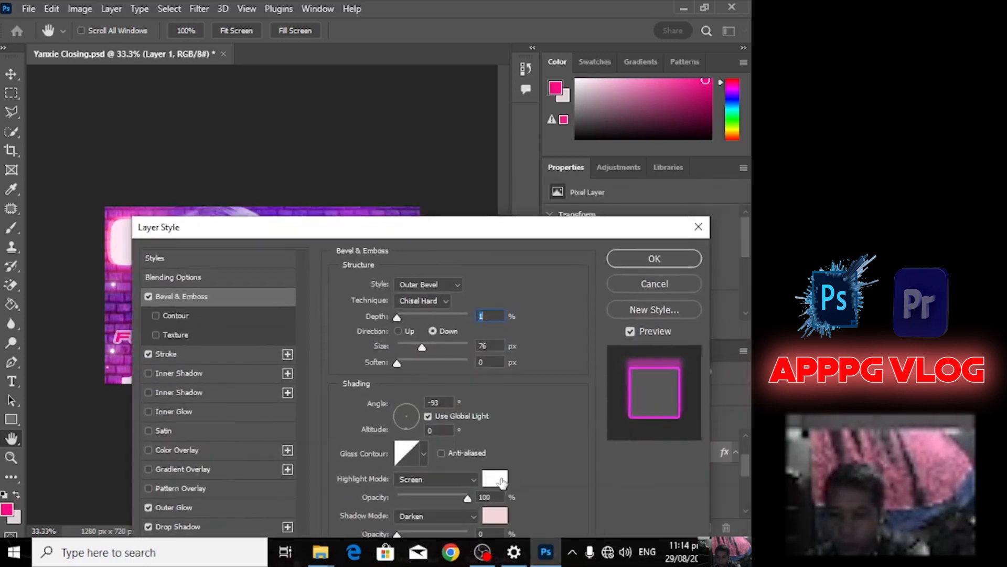
{"action": "left_click", "coordinate": [491, 412]}
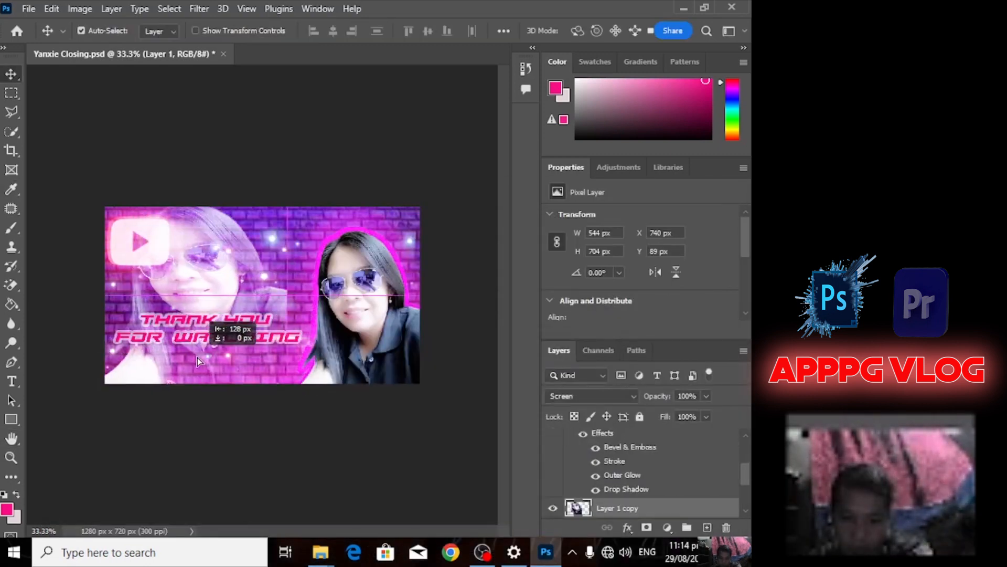
{"action": "left_click", "coordinate": [138, 239]}
{"action": "scroll", "coordinate": [652, 477], "scroll_direction": "down", "scroll_amount": 3}
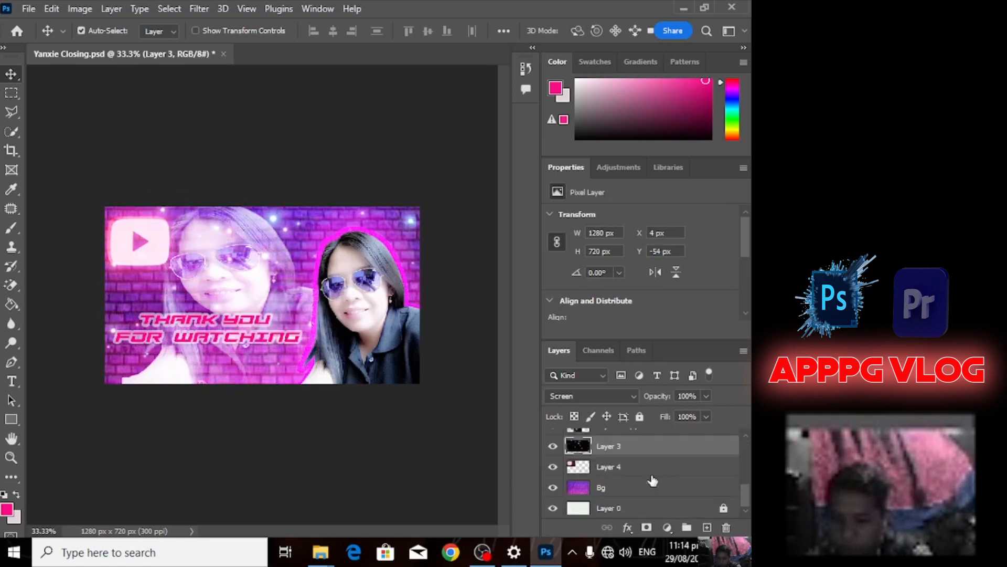
{"action": "left_click", "coordinate": [552, 468]}
{"action": "left_click", "coordinate": [551, 468]}
{"action": "left_click", "coordinate": [575, 469]}
{"action": "key", "text": "ctrl+z"}
{"action": "left_click_drag", "start_coordinate": [134, 233], "coordinate": [116, 271]}
{"action": "key", "text": "ctrl+z"}
{"action": "left_click", "coordinate": [171, 254]}
{"action": "left_click", "coordinate": [604, 479]}
{"action": "key", "text": "ctrl+z"}
Nudge the star lights layer downward and slightly to the right over the brick wall
{"action": "key", "text": "Down"}
{"action": "key", "text": "Down"}
{"action": "key", "text": "Down"}
{"action": "key", "text": "Down"}
{"action": "key", "text": "Down"}
{"action": "key", "text": "Down"}
{"action": "key", "text": "Down"}
{"action": "key", "text": "Down"}
{"action": "key", "text": "Down"}
{"action": "key", "text": "Down"}
{"action": "key", "text": "Down"}
{"action": "key", "text": "Down"}
{"action": "key", "text": "Down"}
{"action": "key", "text": "Down"}
{"action": "key", "text": "Down"}
{"action": "key", "text": "Down"}
{"action": "key", "text": "Down"}
{"action": "key", "text": "Down"}
{"action": "key", "text": "Down"}
{"action": "key", "text": "Down"}
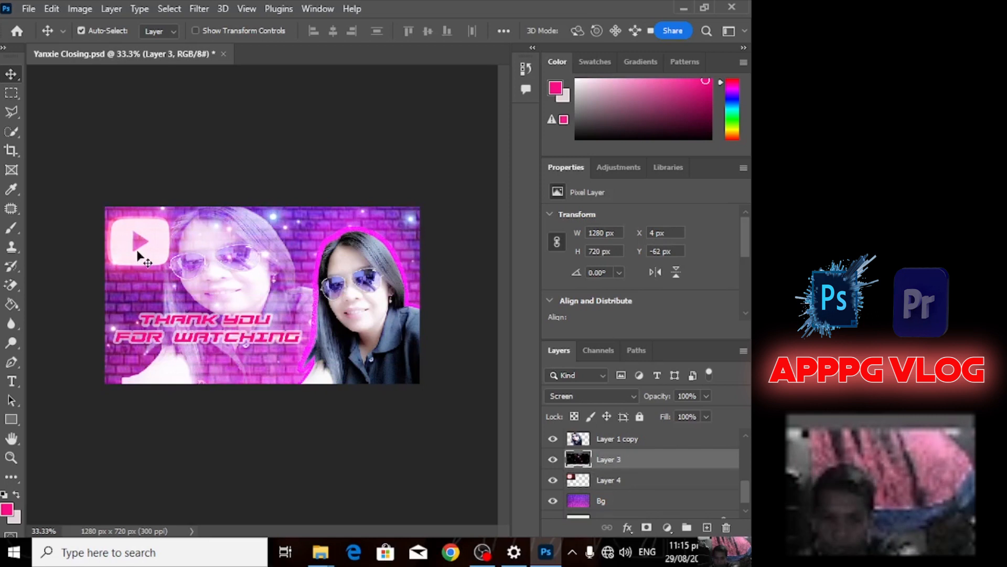
{"action": "key", "text": "Right"}
{"action": "key", "text": "Right"}
{"action": "key", "text": "Right"}
{"action": "key", "text": "Right"}
{"action": "key", "text": "Right"}
{"action": "key", "text": "Right"}
{"action": "key", "text": "Right"}
{"action": "key", "text": "Right"}
{"action": "key", "text": "Right"}
{"action": "key", "text": "Right"}
{"action": "key", "text": "Right"}
{"action": "key", "text": "Left"}
{"action": "key", "text": "Left"}
{"action": "key", "text": "Left"}
{"action": "key", "text": "Left"}
{"action": "key", "text": "Left"}
{"action": "key", "text": "Left"}
{"action": "key", "text": "Left"}
Move the YouTube logo up to the canvas's upper edge and shift the thank-you text slightly up
{"action": "left_click", "coordinate": [147, 236]}
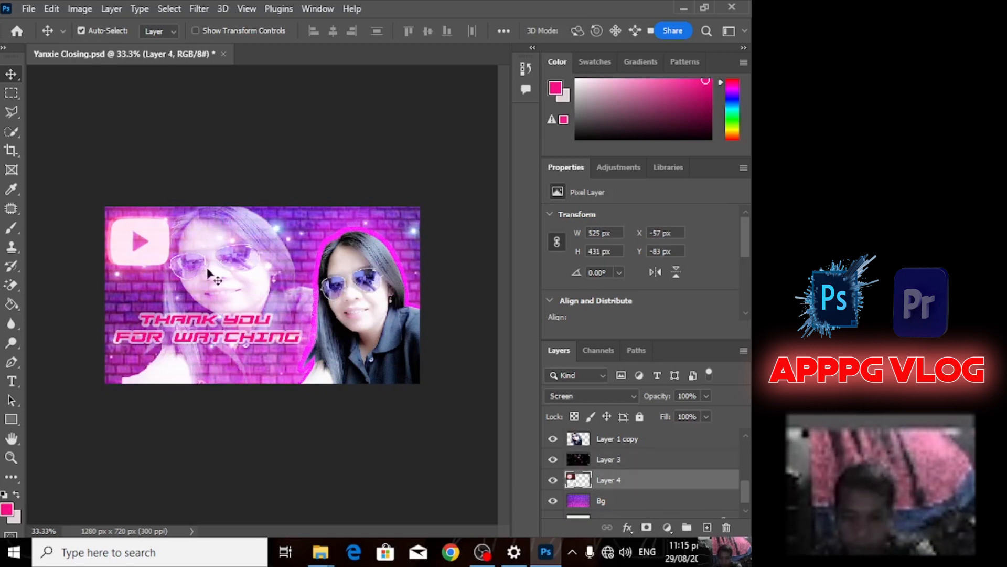
{"action": "key", "text": "shift+Down"}
{"action": "key", "text": "shift+Down"}
{"action": "key", "text": "shift+Down"}
{"action": "key", "text": "shift+Down"}
{"action": "key", "text": "shift+Down"}
{"action": "key", "text": "shift+Down"}
{"action": "key", "text": "shift+Down"}
{"action": "key", "text": "shift+Down"}
{"action": "key", "text": "shift+Down"}
{"action": "key", "text": "shift+Down"}
{"action": "key", "text": "shift+Down"}
{"action": "key", "text": "shift+Down"}
{"action": "key", "text": "shift+Up"}
{"action": "key", "text": "shift+Up"}
{"action": "key", "text": "shift+Up"}
{"action": "key", "text": "shift+Up"}
{"action": "key", "text": "shift+Up"}
{"action": "key", "text": "shift+Up"}
{"action": "key", "text": "shift+Up"}
{"action": "key", "text": "shift+Up"}
{"action": "key", "text": "shift+Up"}
{"action": "key", "text": "shift+Up"}
{"action": "key", "text": "shift+Up"}
{"action": "key", "text": "shift+Up"}
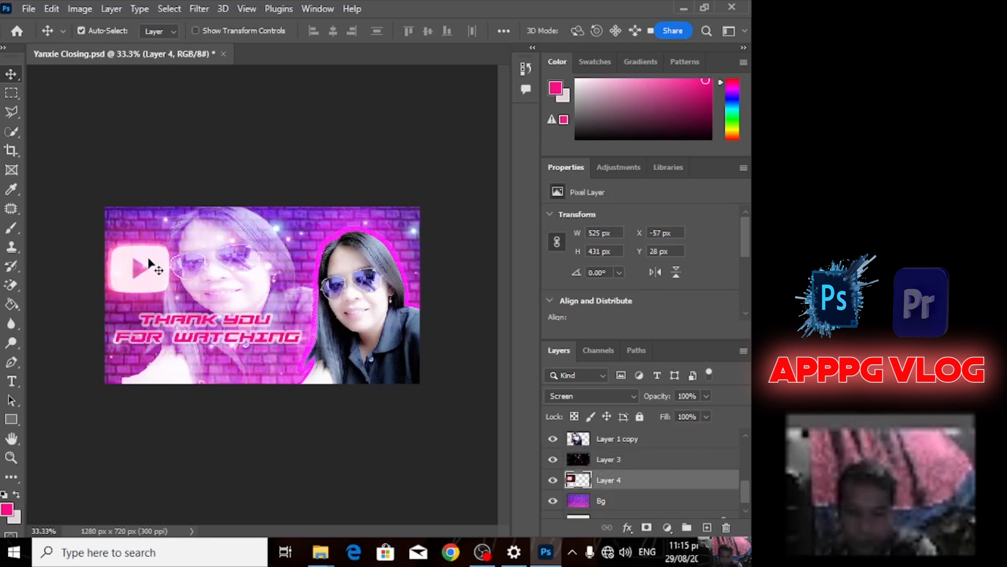
{"action": "left_click_drag", "start_coordinate": [130, 260], "coordinate": [129, 234]}
{"action": "left_click_drag", "start_coordinate": [184, 329], "coordinate": [183, 321]}
{"action": "left_click_drag", "start_coordinate": [304, 251], "coordinate": [202, 248]}
Move the orange light flare onto the lower part of the woman's cut-out and resize it with Free Transform
{"action": "left_click", "coordinate": [233, 347]}
{"action": "left_click_drag", "start_coordinate": [288, 342], "coordinate": [334, 353]}
{"action": "key", "text": "ctrl+t"}
{"action": "left_click_drag", "start_coordinate": [321, 343], "coordinate": [340, 357]}
{"action": "key", "text": "Return"}
Duplicate the flare on the woman's shirt and stretch the copy to 200.88% width
{"action": "key", "text": "ctrl+t"}
{"action": "left_click_drag", "start_coordinate": [338, 320], "coordinate": [410, 354]}
{"action": "left_click", "coordinate": [14, 77]}
{"action": "key", "text": "ctrl+t"}
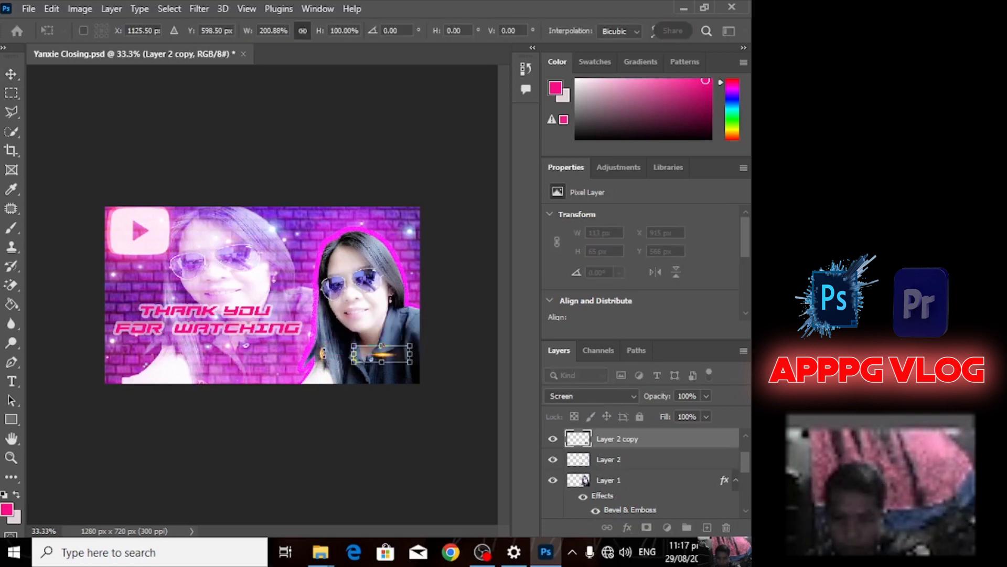
{"action": "left_click", "coordinate": [13, 77]}
Transform the small flare beside the shirt and move the stretched copy lower to line up with it
{"action": "left_click", "coordinate": [322, 356]}
{"action": "key", "text": "ctrl+t"}
{"action": "left_click_drag", "start_coordinate": [321, 340], "coordinate": [338, 365]}
{"action": "left_click", "coordinate": [13, 78]}
{"action": "left_click_drag", "start_coordinate": [386, 357], "coordinate": [377, 368]}
{"action": "left_click_drag", "start_coordinate": [352, 363], "coordinate": [358, 364]}
{"action": "left_click", "coordinate": [338, 364]}
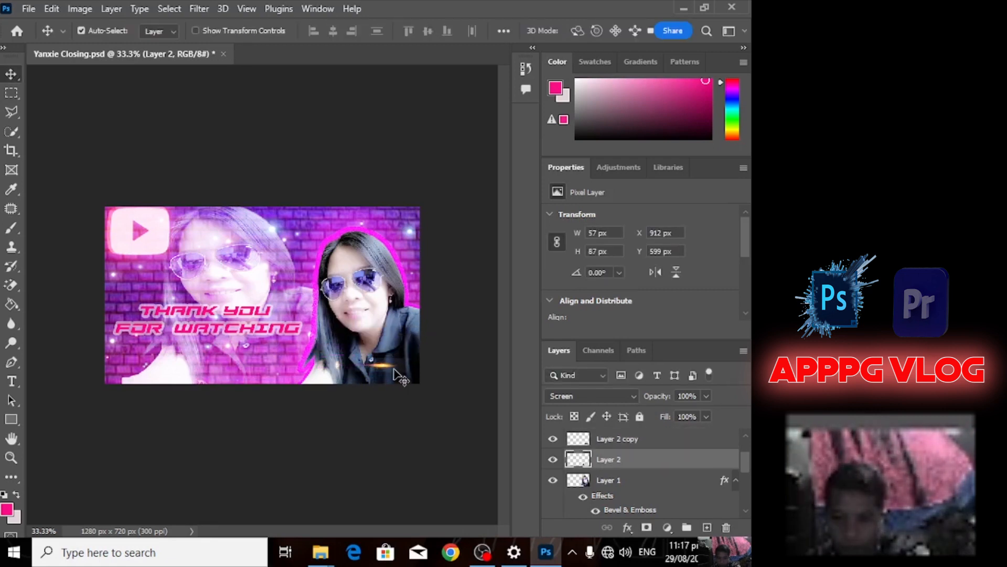
Move the stretched flare further right on the shirt and scale the small flare beside it to 121.05% width
{"action": "left_click", "coordinate": [391, 370]}
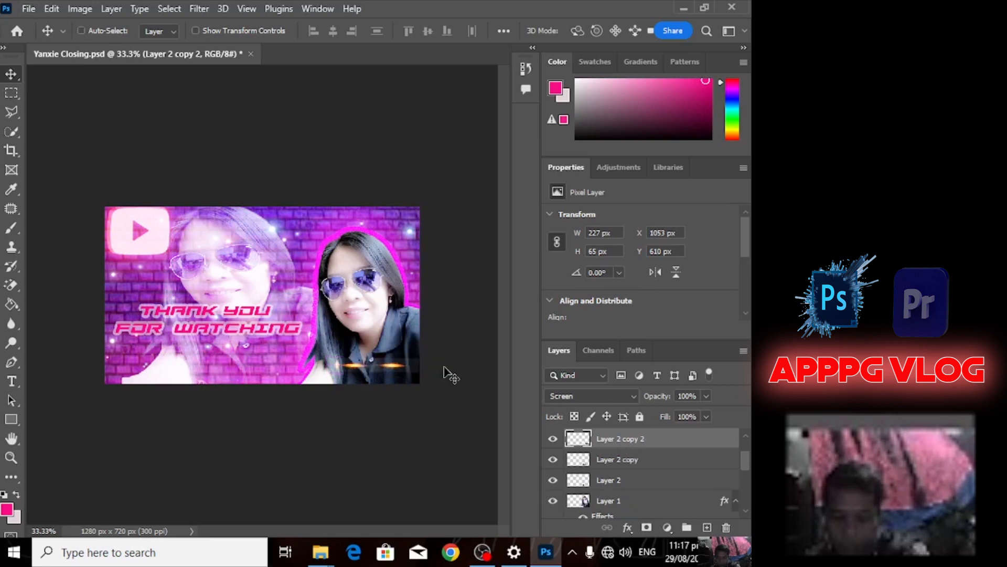
{"action": "left_click", "coordinate": [344, 370]}
{"action": "key", "text": "ctrl+t"}
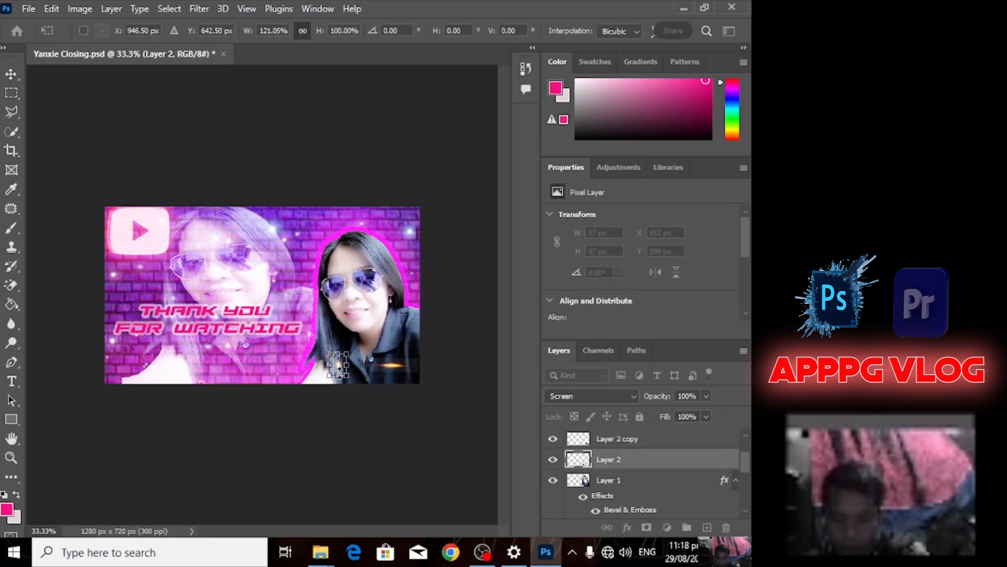
{"action": "key", "text": "Return"}
{"action": "mouse_move", "coordinate": [336, 370]}
{"action": "left_mouse_down"}
{"action": "mouse_move", "coordinate": [412, 370]}
{"action": "mouse_move", "coordinate": [342, 366]}
{"action": "left_mouse_up"}
Duplicate the small and stretched flares and arrange the copies along the lower edge of the woman's cut-out
{"action": "left_click_drag", "start_coordinate": [374, 367], "coordinate": [219, 368]}
{"action": "left_click_drag", "start_coordinate": [339, 367], "coordinate": [241, 364]}
{"action": "left_click_drag", "start_coordinate": [406, 366], "coordinate": [269, 363]}
{"action": "left_click_drag", "start_coordinate": [377, 366], "coordinate": [419, 364]}
{"action": "left_click_drag", "start_coordinate": [296, 365], "coordinate": [377, 366]}
{"action": "left_click_drag", "start_coordinate": [235, 365], "coordinate": [368, 366]}
{"action": "left_click_drag", "start_coordinate": [396, 367], "coordinate": [396, 373]}
{"action": "left_click_drag", "start_coordinate": [369, 363], "coordinate": [369, 367]}
{"action": "left_click_drag", "start_coordinate": [242, 362], "coordinate": [326, 368]}
{"action": "left_click_drag", "start_coordinate": [373, 368], "coordinate": [373, 372]}
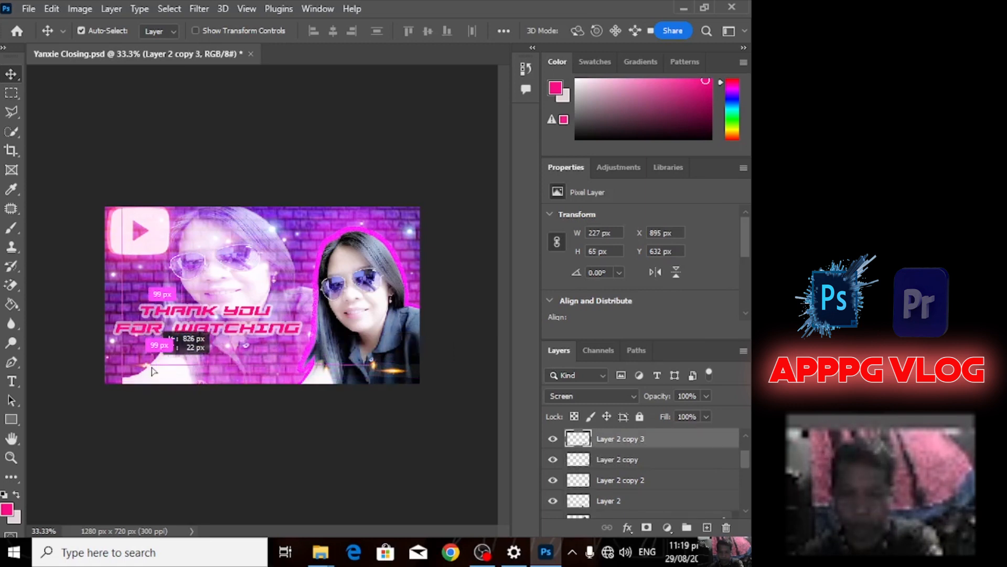
Enlarge the faded background portrait to 108.64% width and 121.32% height and reposition it behind the thank-you text
{"action": "left_click", "coordinate": [232, 363]}
{"action": "key", "text": "ctrl+t"}
{"action": "left_click_drag", "start_coordinate": [121, 200], "coordinate": [107, 162]}
{"action": "left_click_drag", "start_coordinate": [200, 232], "coordinate": [198, 263]}
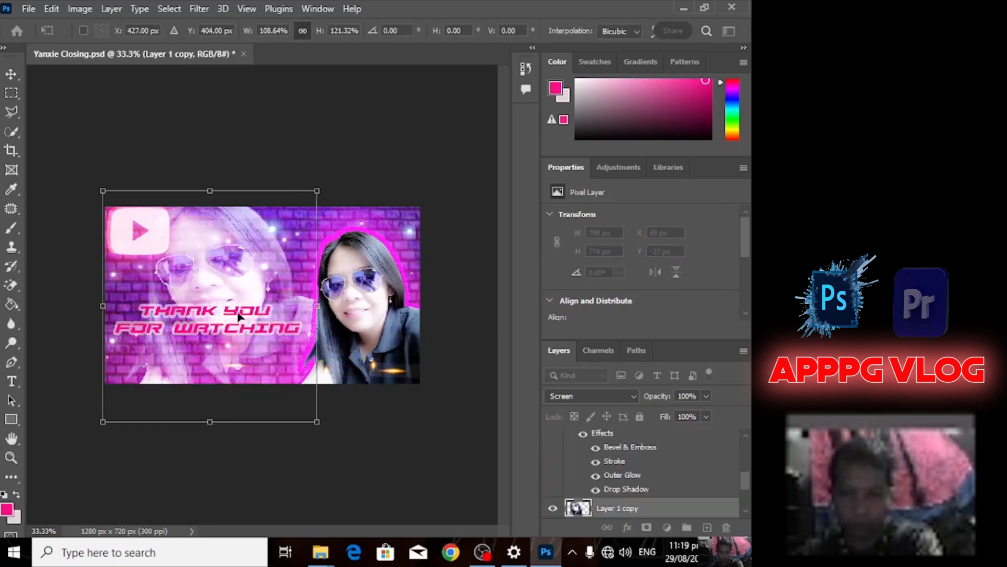
{"action": "left_click_drag", "start_coordinate": [238, 369], "coordinate": [376, 376]}
{"action": "left_click", "coordinate": [12, 80]}
Line up the small and stretched flares in one row across the bottom of the shirt
{"action": "left_click_drag", "start_coordinate": [348, 376], "coordinate": [350, 377]}
{"action": "left_click_drag", "start_coordinate": [370, 365], "coordinate": [361, 371]}
{"action": "mouse_move", "coordinate": [327, 373]}
{"action": "left_mouse_down"}
{"action": "mouse_move", "coordinate": [353, 371]}
{"action": "mouse_move", "coordinate": [326, 369]}
{"action": "left_mouse_up"}
{"action": "left_click", "coordinate": [574, 460]}
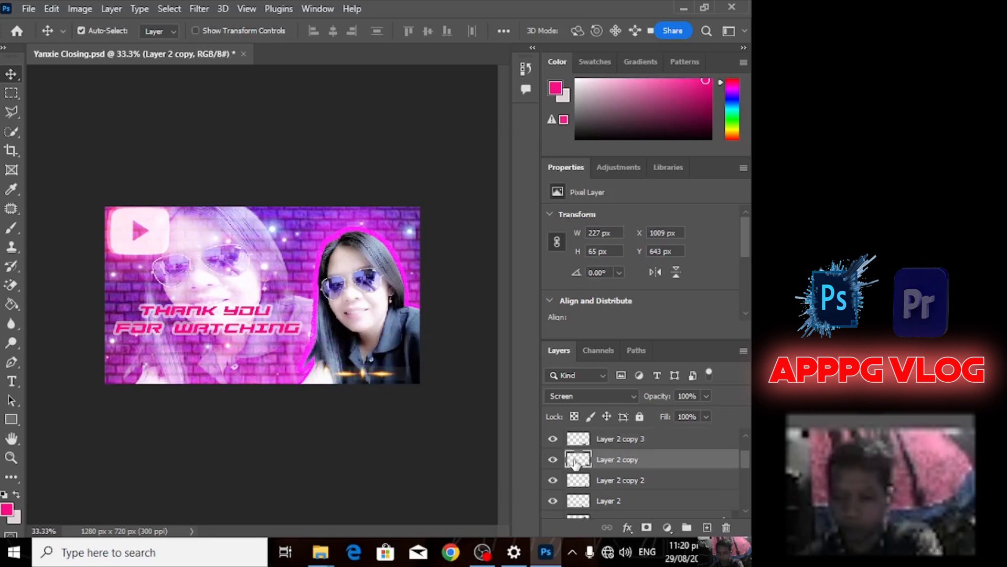
{"action": "left_click", "coordinate": [590, 482]}
{"action": "left_click", "coordinate": [579, 501]}
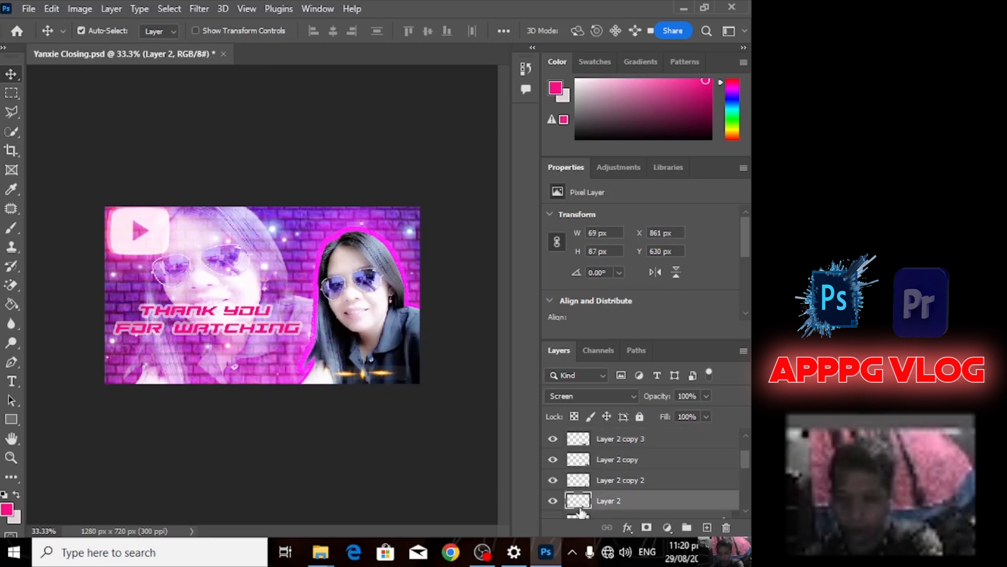
{"action": "left_click_drag", "start_coordinate": [388, 375], "coordinate": [373, 379]}
{"action": "left_click_drag", "start_coordinate": [324, 378], "coordinate": [388, 378]}
Add the white text "Yanxie Channel" below the thank-you text in Drettany Signature at 24 pt
{"action": "key", "text": "t"}
{"action": "left_click", "coordinate": [197, 351]}
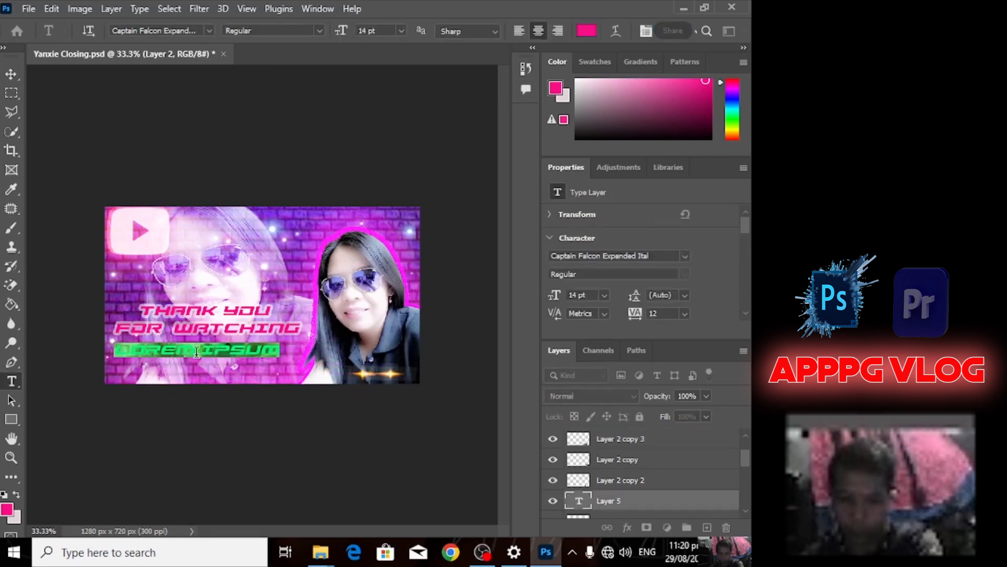
{"action": "left_click", "coordinate": [209, 31]}
{"action": "left_click", "coordinate": [227, 152]}
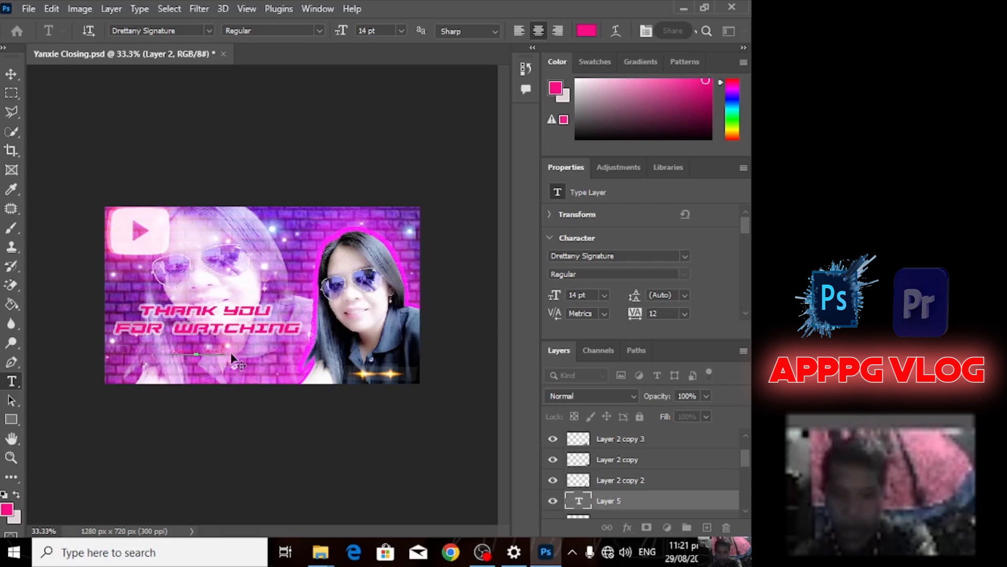
{"action": "left_click", "coordinate": [586, 30]}
{"action": "left_click", "coordinate": [200, 284]}
{"action": "left_click", "coordinate": [559, 278]}
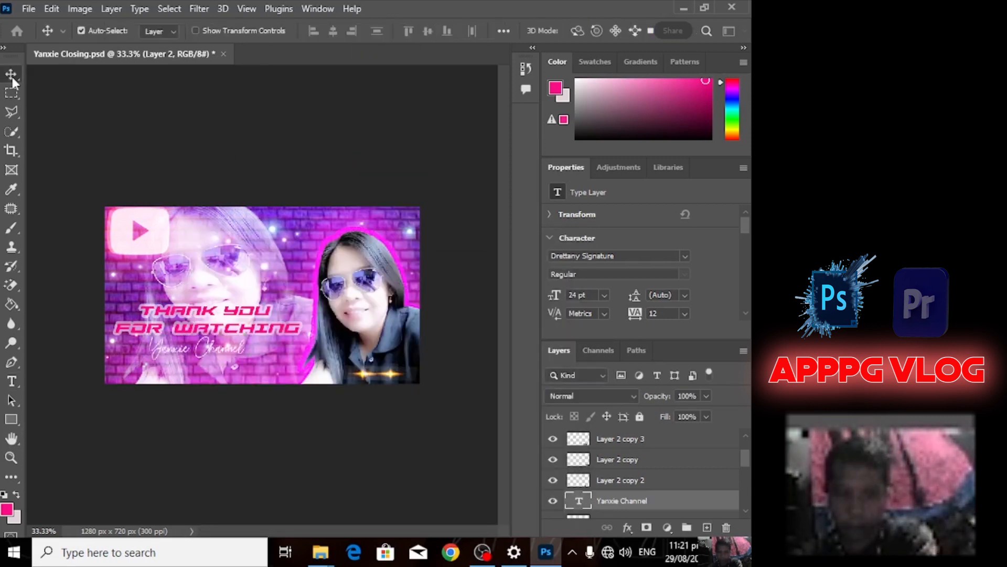
Move the channel name onto the shirt above the flares and change its font to Halistine Signature
{"action": "mouse_move", "coordinate": [192, 354]}
{"action": "left_mouse_down"}
{"action": "mouse_move", "coordinate": [356, 365]}
{"action": "mouse_move", "coordinate": [367, 379]}
{"action": "mouse_move", "coordinate": [324, 373]}
{"action": "mouse_move", "coordinate": [352, 375]}
{"action": "mouse_move", "coordinate": [300, 352]}
{"action": "left_mouse_up"}
{"action": "double_click", "coordinate": [355, 364]}
{"action": "left_click", "coordinate": [209, 31]}
{"action": "left_click", "coordinate": [193, 102]}
{"action": "left_click", "coordinate": [357, 351]}
{"action": "left_click", "coordinate": [11, 74]}
Scale the left stretched flare to 125.11% width and 115.38% height and position it beneath the channel name
{"action": "key", "text": "ctrl+t"}
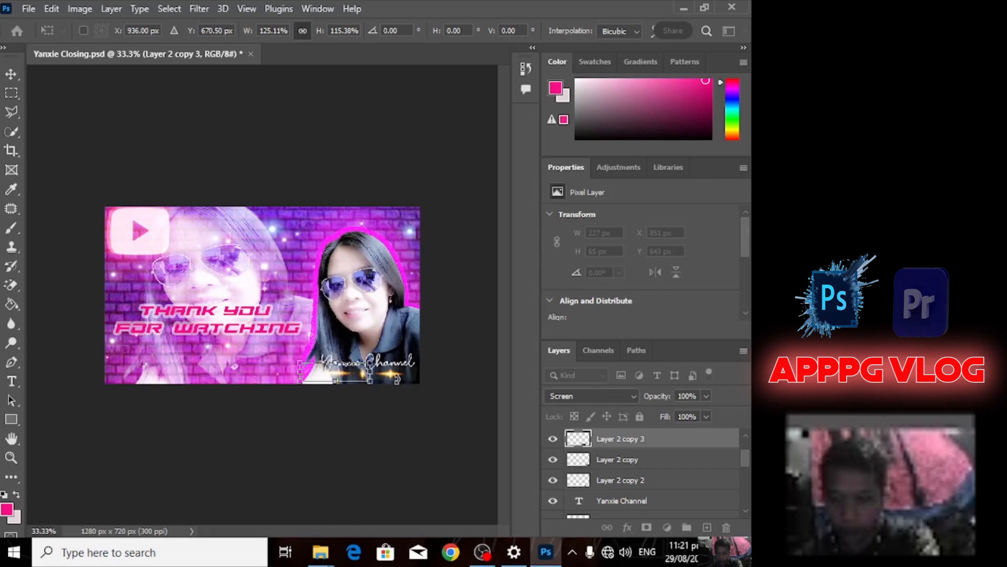
{"action": "left_click", "coordinate": [11, 74]}
{"action": "left_click_drag", "start_coordinate": [395, 375], "coordinate": [362, 379]}
{"action": "left_click", "coordinate": [347, 382]}
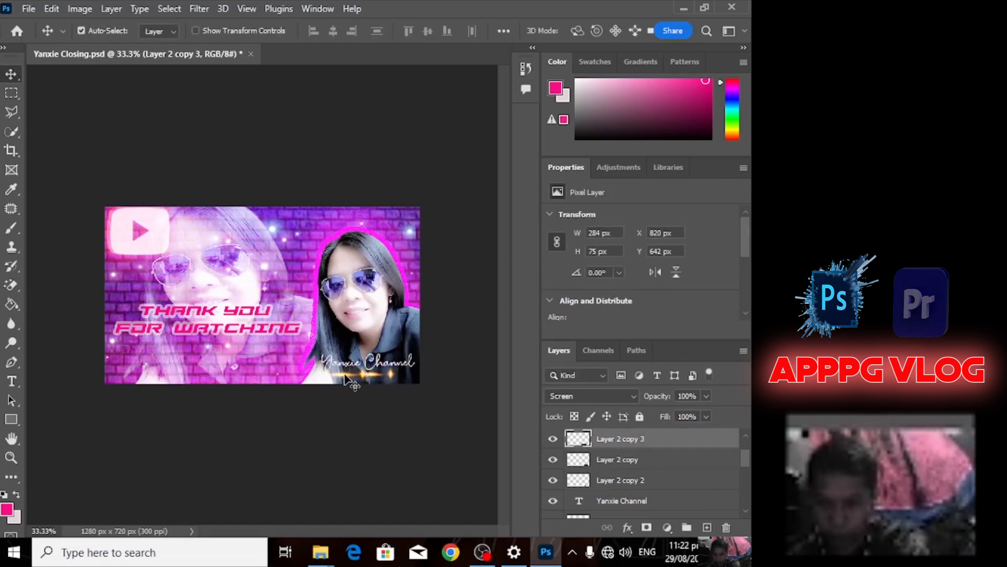
Nudge the middle small flare to the left in the row beneath the channel name
{"action": "left_click", "coordinate": [577, 481]}
{"action": "scroll", "coordinate": [592, 455], "scroll_direction": "down", "scroll_amount": 1}
{"action": "scroll", "coordinate": [582, 463], "scroll_direction": "up", "scroll_amount": 1}
{"action": "key", "text": "shift+Left"}
{"action": "key", "text": "shift+Left"}
{"action": "key", "text": "shift+Left"}
Widen the other stretched flare beneath the channel name and move the right-hand small flare slightly outward
{"action": "left_click", "coordinate": [380, 375]}
{"action": "key", "text": "ctrl+t"}
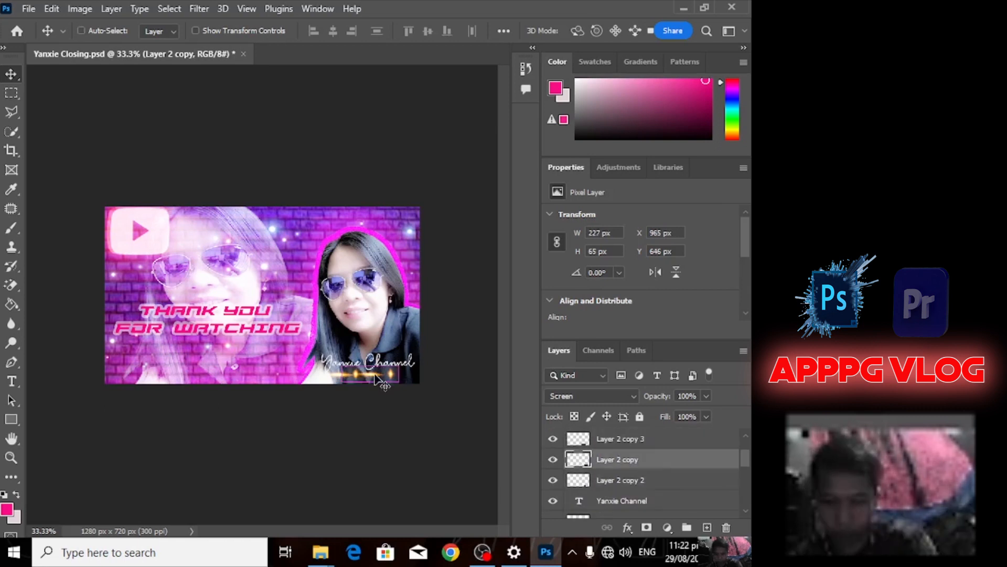
{"action": "left_click_drag", "start_coordinate": [398, 373], "coordinate": [409, 374]}
{"action": "key", "text": "Return"}
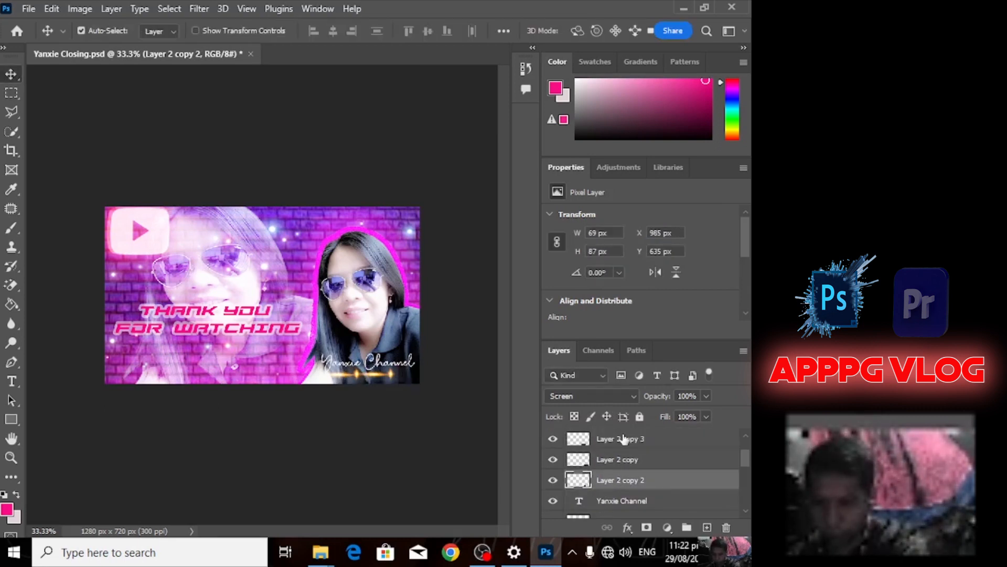
{"action": "scroll", "coordinate": [611, 472], "scroll_direction": "down", "scroll_amount": 2}
{"action": "left_click", "coordinate": [611, 473]}
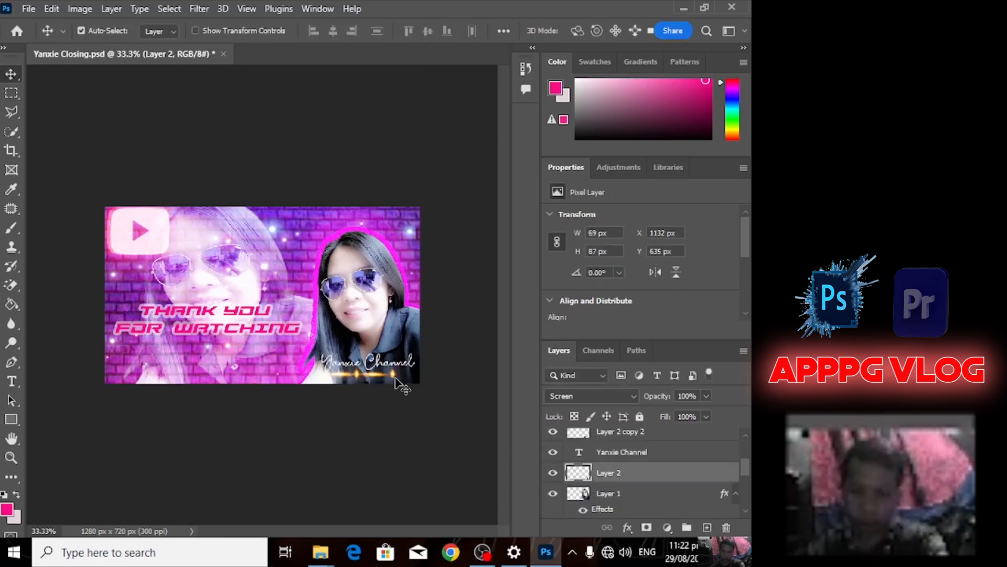
{"action": "left_click", "coordinate": [395, 377]}
Duplicate the channel-name and flare layers together and undo the surplus copies
{"action": "left_click", "coordinate": [628, 503], "text": "shift"}
{"action": "left_click_drag", "start_coordinate": [746, 463], "coordinate": [749, 463]}
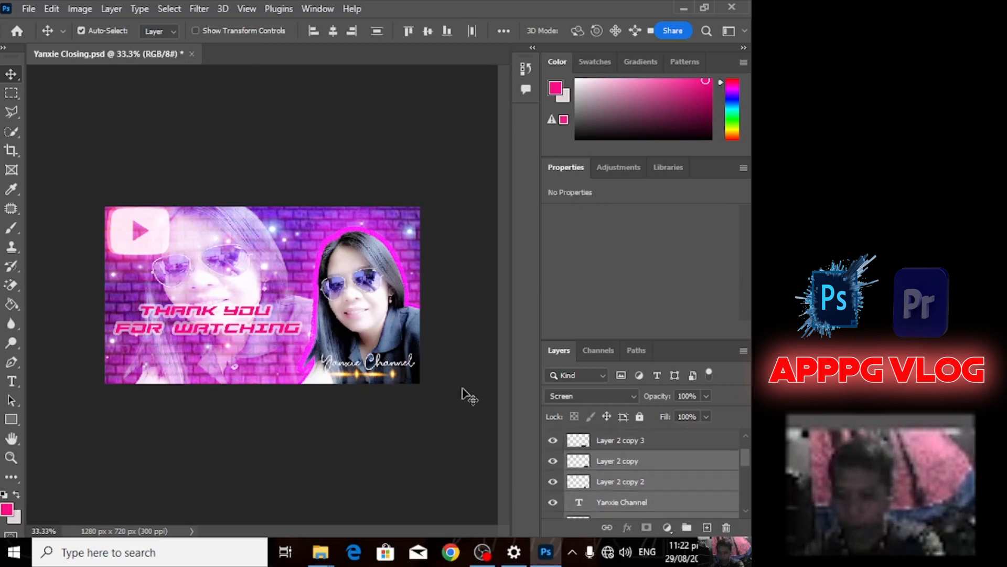
{"action": "key", "text": "ctrl+j"}
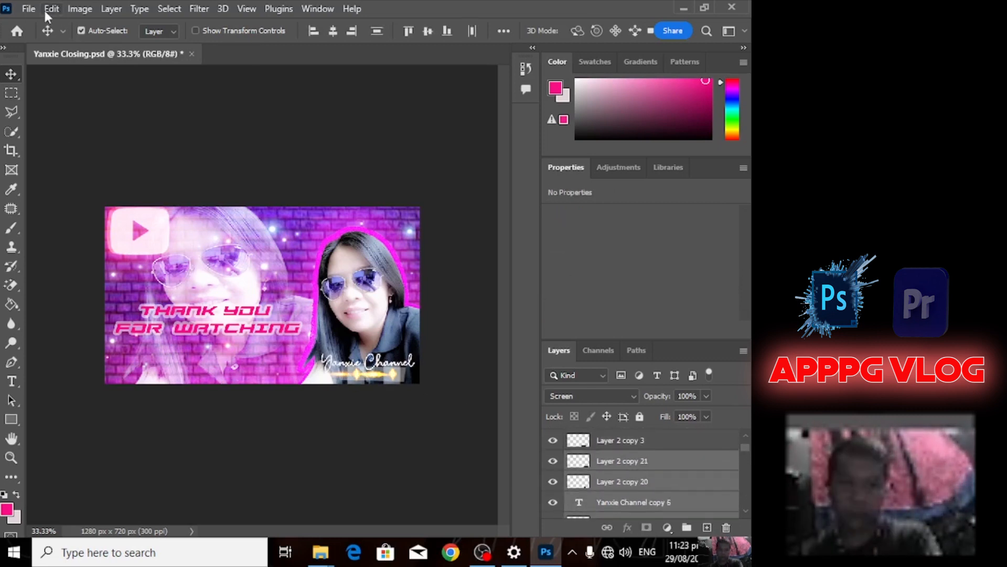
{"action": "key", "text": "ctrl+z"}
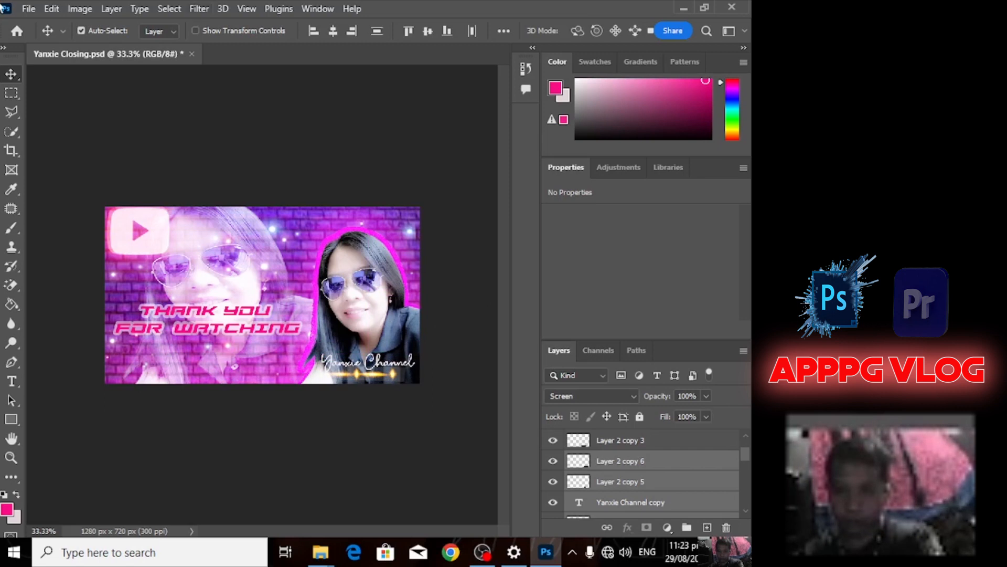
Add a downward Outer Bevel with 1% depth to the copied channel-name text
{"action": "left_click", "coordinate": [633, 503]}
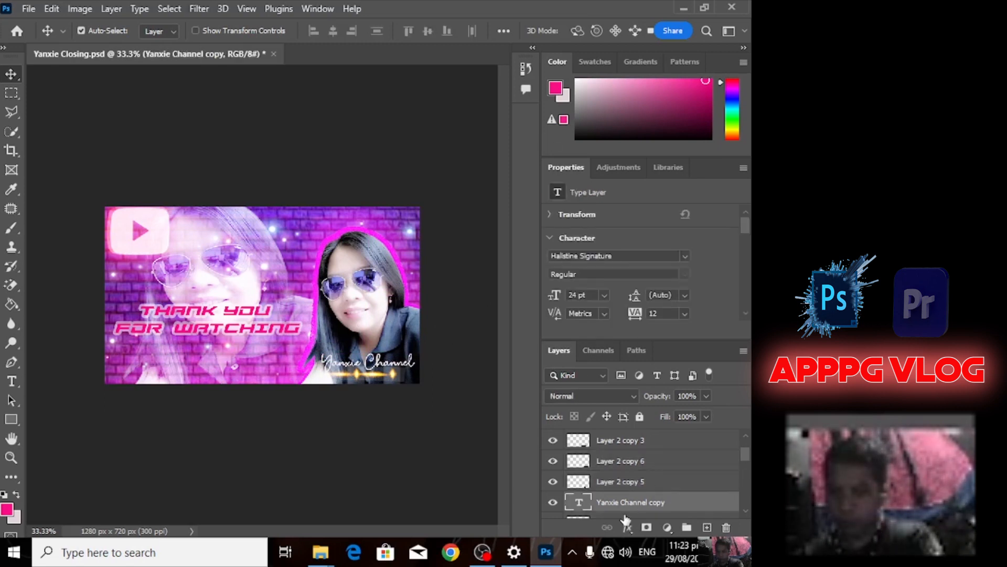
{"action": "left_click", "coordinate": [627, 527]}
{"action": "left_click", "coordinate": [661, 404]}
{"action": "left_click", "coordinate": [332, 461]}
{"action": "left_click_drag", "start_coordinate": [333, 462], "coordinate": [328, 461]}
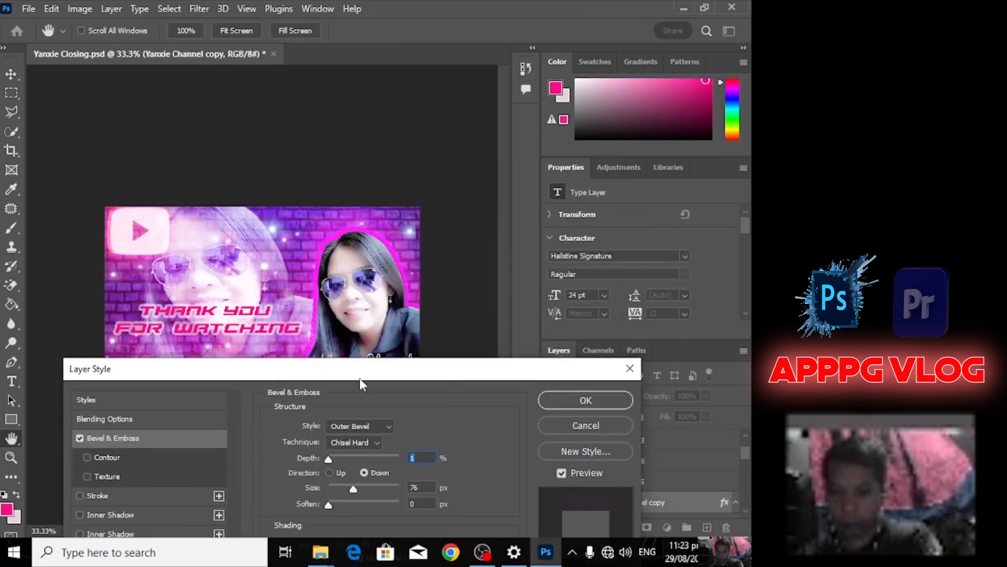
Set the bevel's size to 27 px, apply the layer style and shift the stars layer slightly up
{"action": "left_click_drag", "start_coordinate": [359, 378], "coordinate": [330, 419]}
{"action": "mouse_move", "coordinate": [325, 529]}
{"action": "left_mouse_down"}
{"action": "mouse_move", "coordinate": [348, 529]}
{"action": "mouse_move", "coordinate": [312, 529]}
{"action": "left_mouse_up"}
{"action": "left_click_drag", "start_coordinate": [301, 501], "coordinate": [317, 503]}
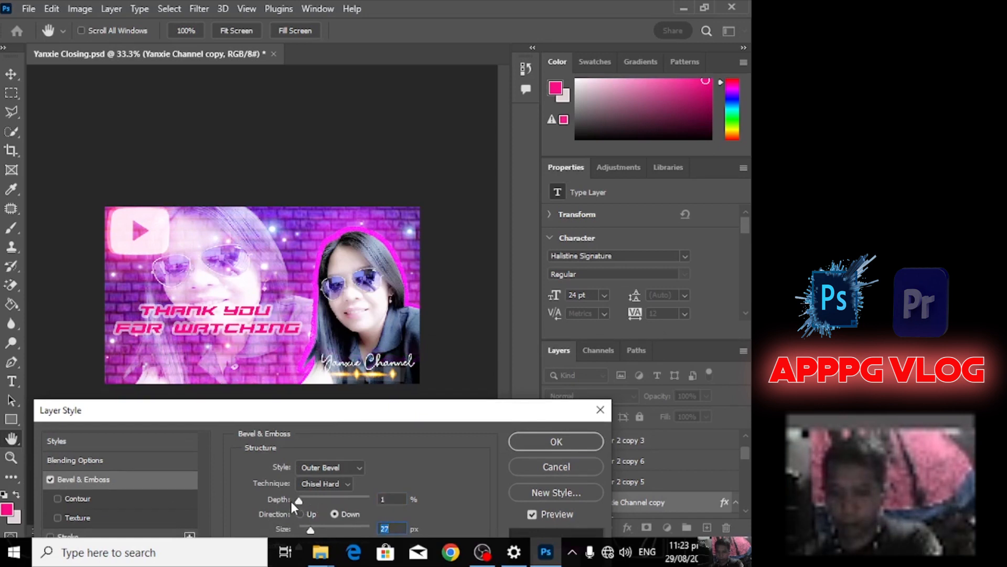
{"action": "left_click", "coordinate": [330, 483]}
{"action": "left_click", "coordinate": [321, 473]}
{"action": "left_click_drag", "start_coordinate": [378, 416], "coordinate": [466, 202]}
{"action": "left_click", "coordinate": [625, 225]}
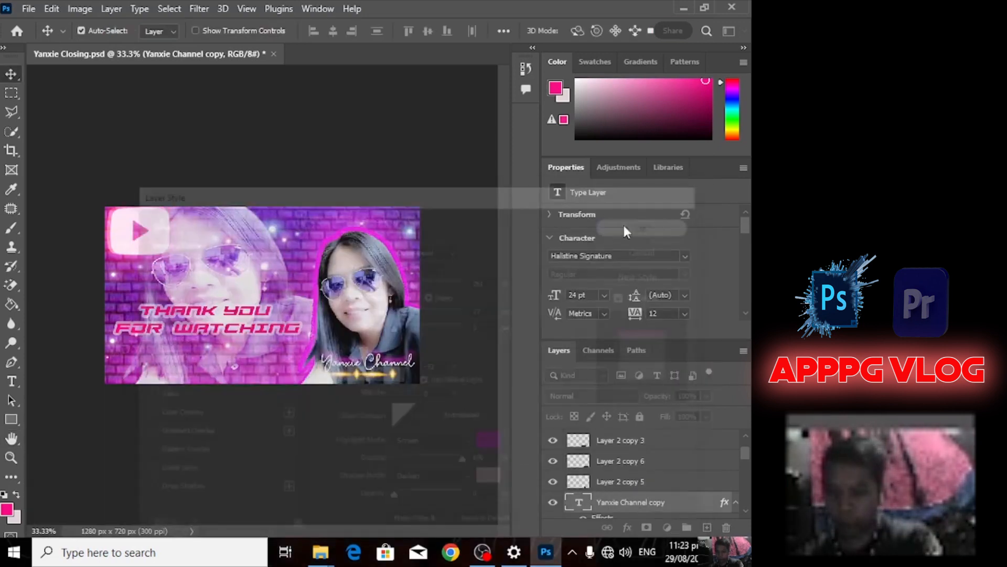
{"action": "left_click_drag", "start_coordinate": [154, 253], "coordinate": [152, 244]}
Save a JPEG copy of the design as "Yanxie Outro" in the Yanxie Background folder
{"action": "left_click", "coordinate": [28, 9]}
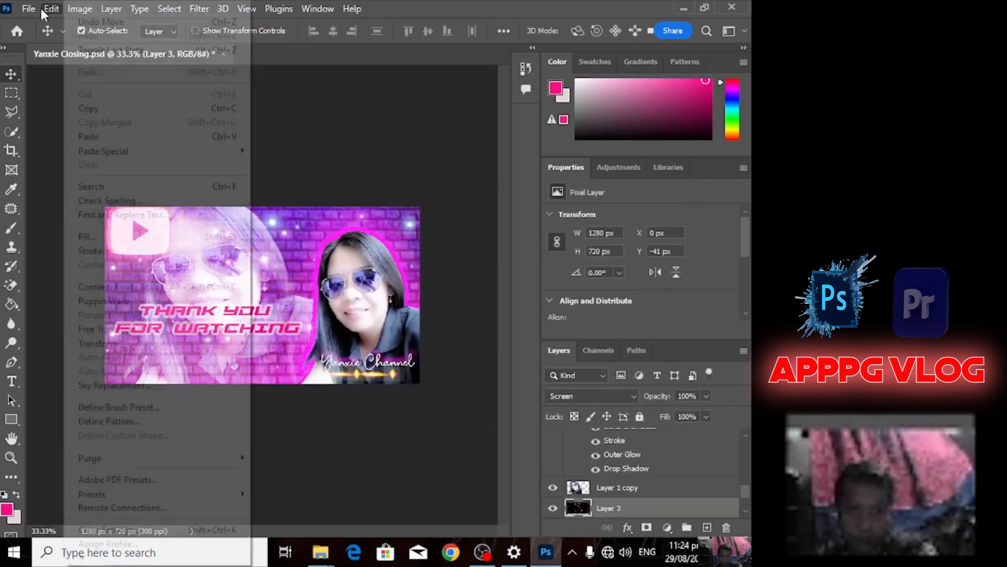
{"action": "left_click", "coordinate": [90, 202]}
{"action": "left_click", "coordinate": [176, 297]}
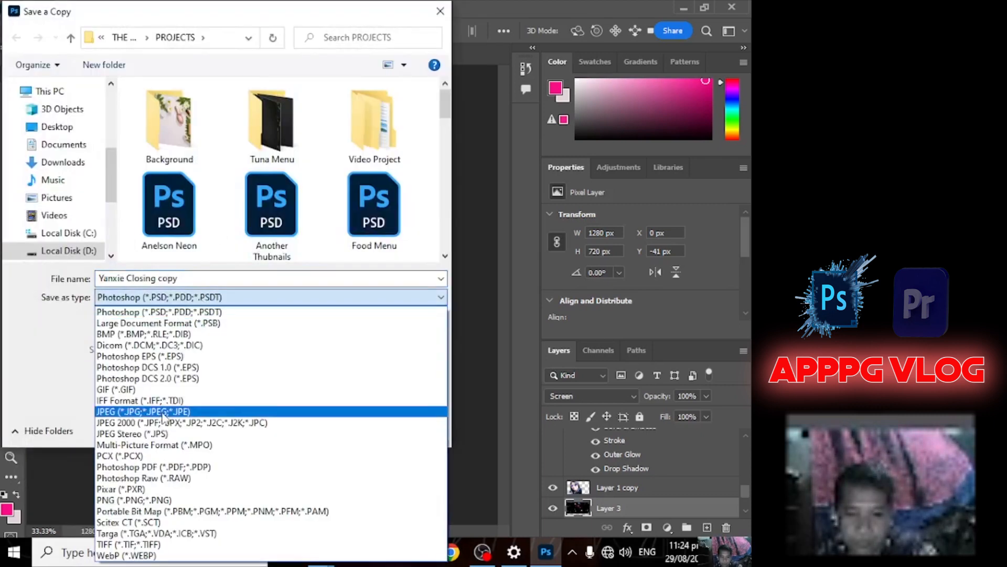
{"action": "left_click", "coordinate": [163, 411]}
{"action": "double_click", "coordinate": [181, 126]}
{"action": "double_click", "coordinate": [335, 126]}
{"action": "left_click_drag", "start_coordinate": [211, 278], "coordinate": [58, 272]}
{"action": "type", "text": "Yanxie Closing"}
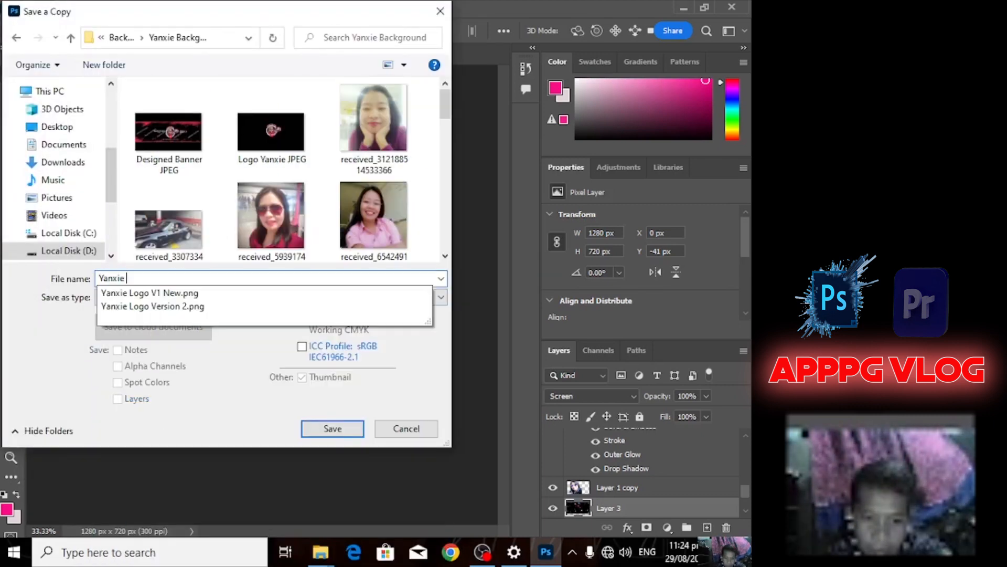
{"action": "left_click", "coordinate": [333, 426]}
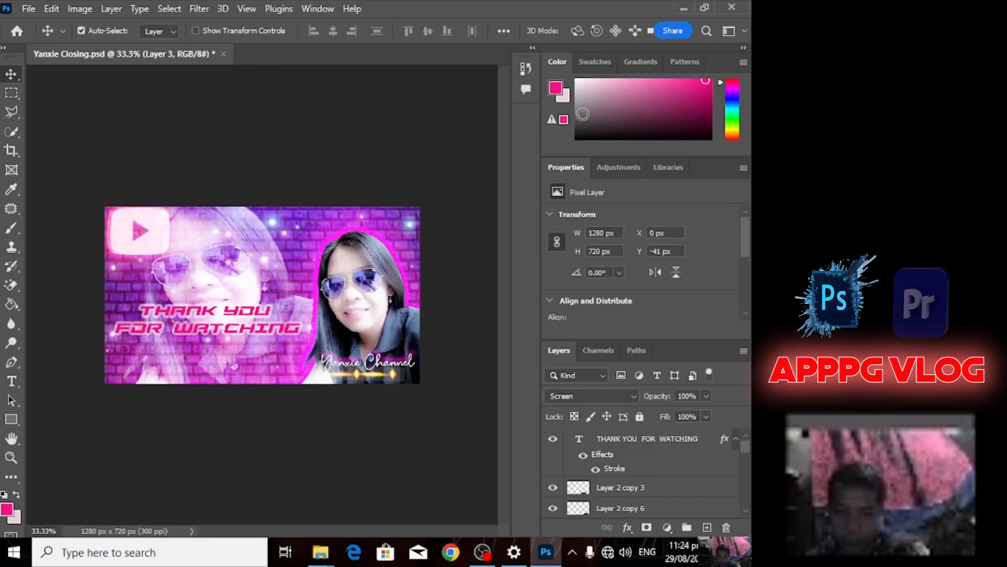
Switch to File Explorer and view the exported Yanxie Outro.jpg from the Yanxie Background folder inside THE MAKER's PROJECTS
{"action": "left_click", "coordinate": [684, 9]}
{"action": "left_click", "coordinate": [666, 8]}
{"action": "double_click", "coordinate": [24, 19]}
{"action": "double_click", "coordinate": [367, 261]}
{"action": "double_click", "coordinate": [157, 108]}
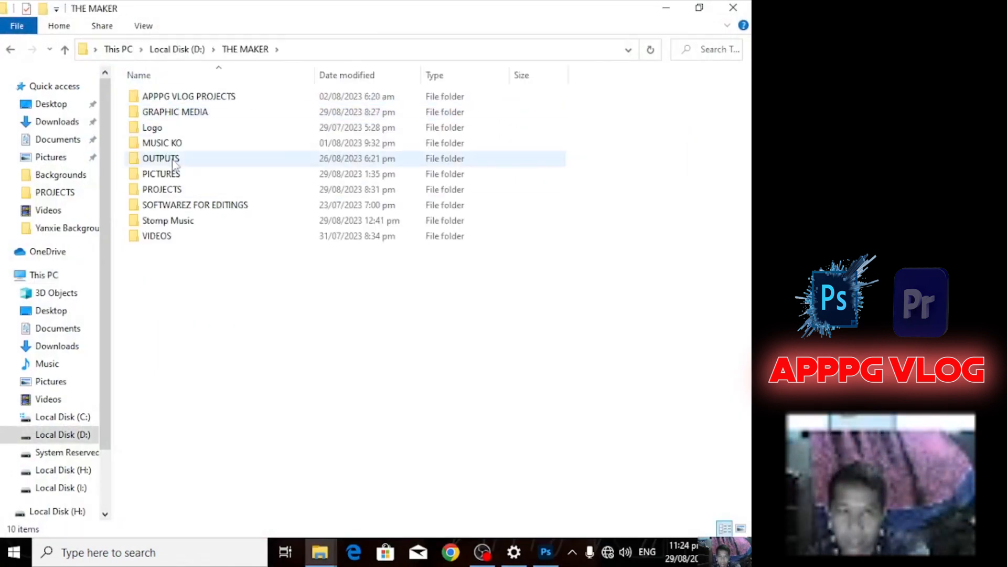
{"action": "double_click", "coordinate": [167, 189]}
{"action": "double_click", "coordinate": [144, 132]}
{"action": "double_click", "coordinate": [319, 118]}
{"action": "scroll", "coordinate": [427, 375], "scroll_direction": "down", "scroll_amount": 5}
{"action": "double_click", "coordinate": [164, 486]}
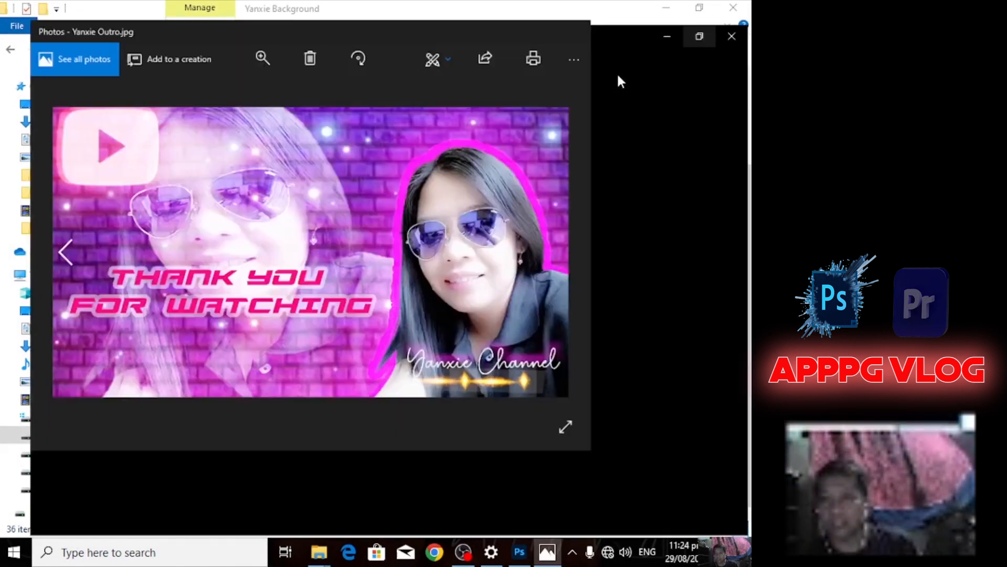
{"action": "left_click", "coordinate": [616, 79]}
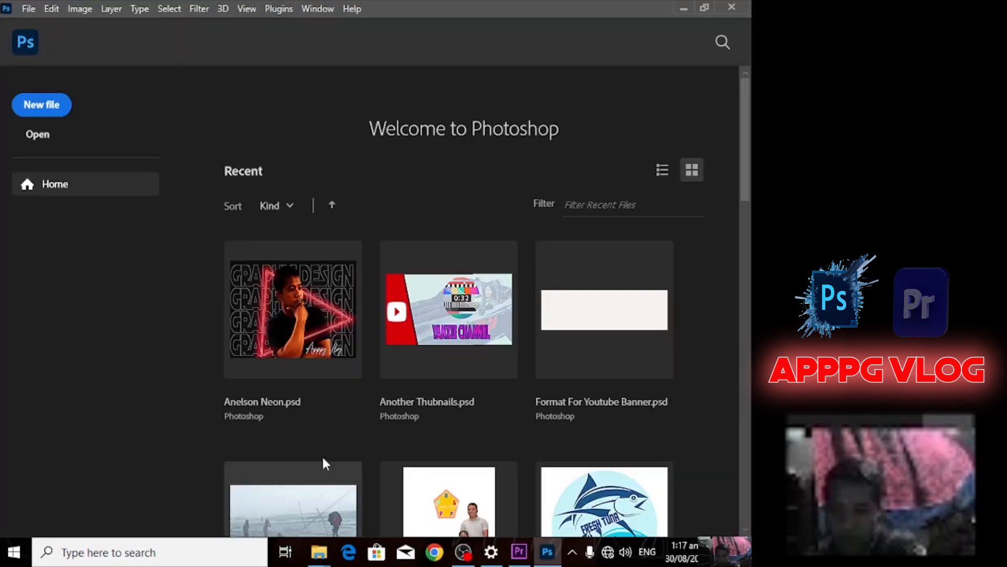
Return to Photoshop and open Yanxie Closing.psd from the recent files
{"action": "scroll", "coordinate": [371, 364], "scroll_direction": "down", "scroll_amount": 3}
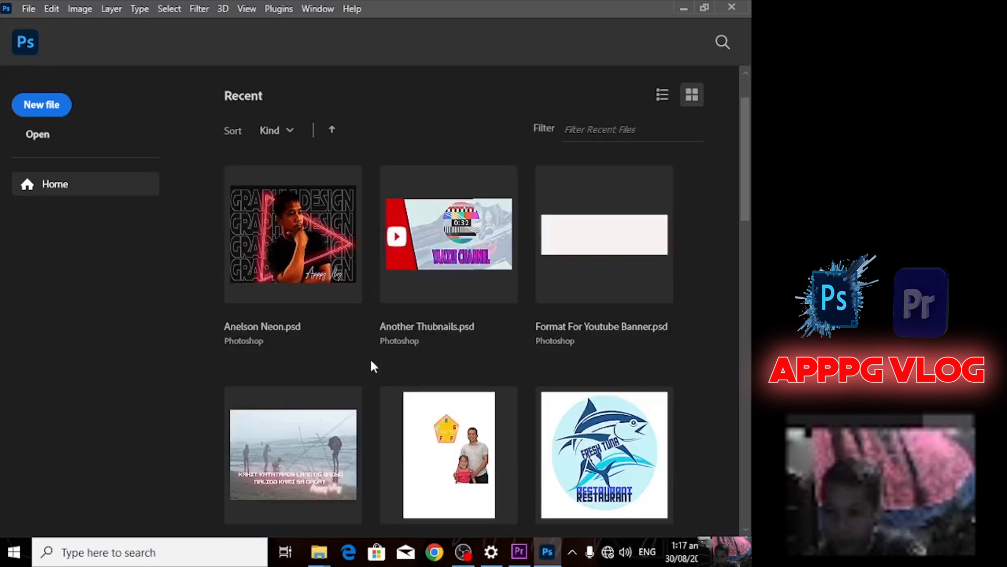
{"action": "scroll", "coordinate": [370, 366], "scroll_direction": "down", "scroll_amount": 9}
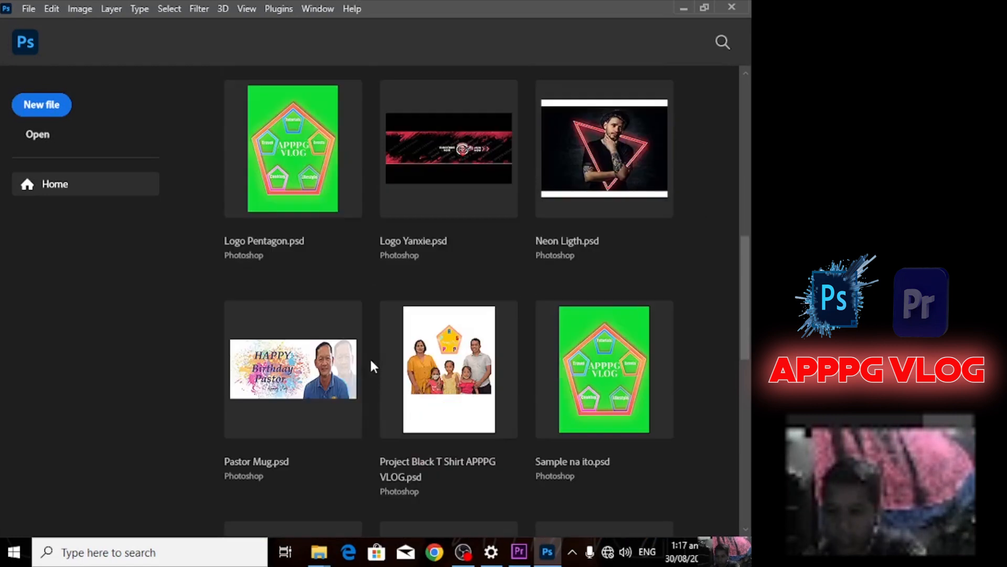
{"action": "scroll", "coordinate": [372, 366], "scroll_direction": "down", "scroll_amount": 4}
{"action": "scroll", "coordinate": [370, 357], "scroll_direction": "down", "scroll_amount": 7}
{"action": "left_click", "coordinate": [608, 193]}
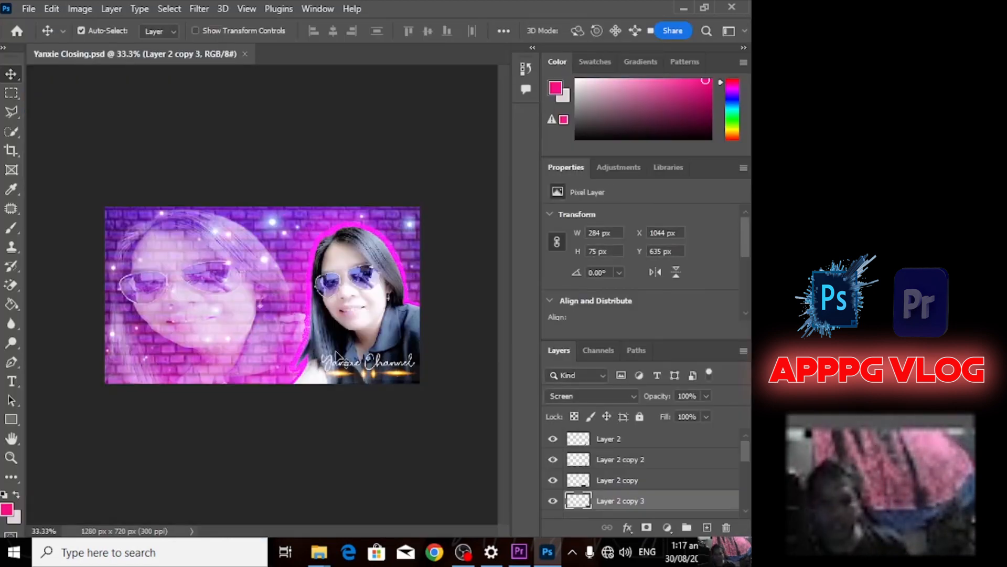
Inspect the reopened outro design's portraits, stars and flares, and return to the desktop
{"action": "key", "text": "ctrl+plus"}
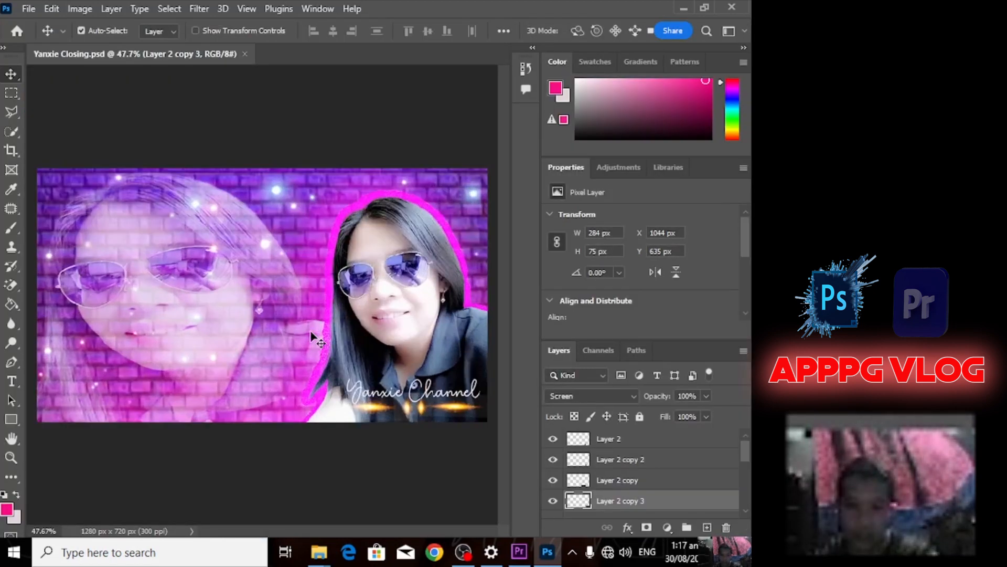
{"action": "scroll", "coordinate": [311, 331], "scroll_direction": "up", "scroll_amount": 1}
{"action": "scroll", "coordinate": [311, 331], "scroll_direction": "down", "scroll_amount": 1}
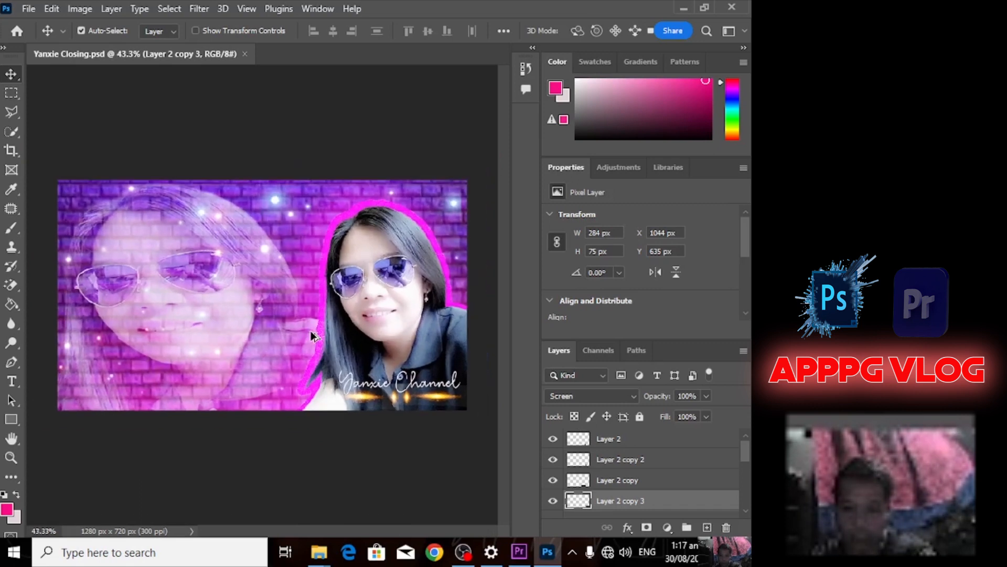
{"action": "scroll", "coordinate": [311, 330], "scroll_direction": "up", "scroll_amount": 1}
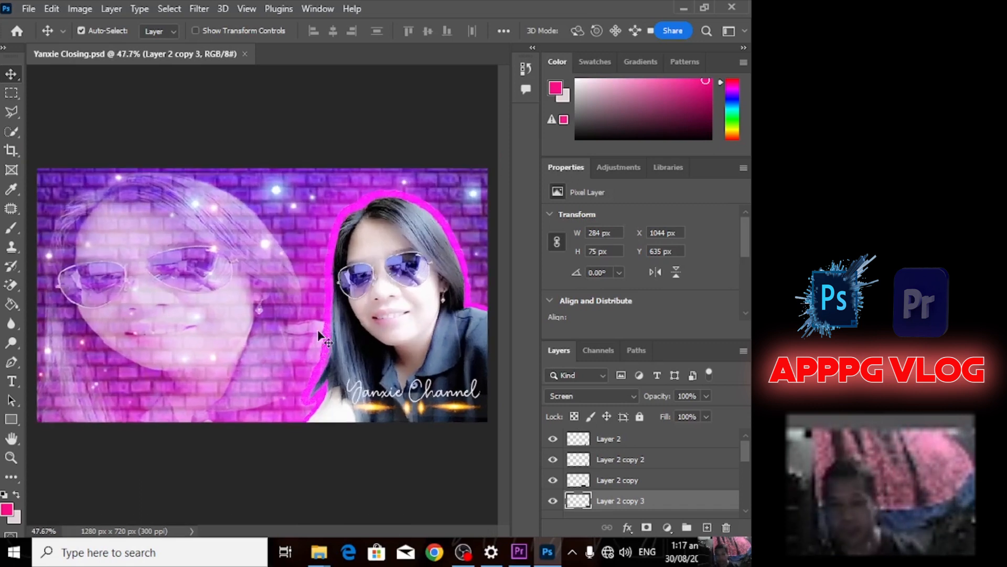
{"action": "left_click", "coordinate": [680, 11]}
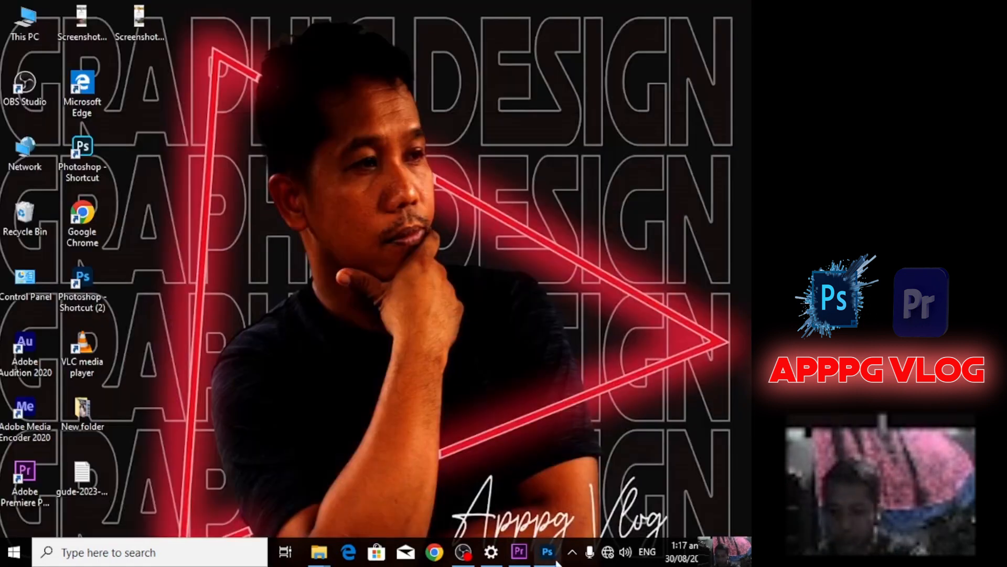
Switch to Premiere Pro, return the playhead to the start of the Outro sequence and unmute the Audio 1 track
{"action": "left_click", "coordinate": [519, 551]}
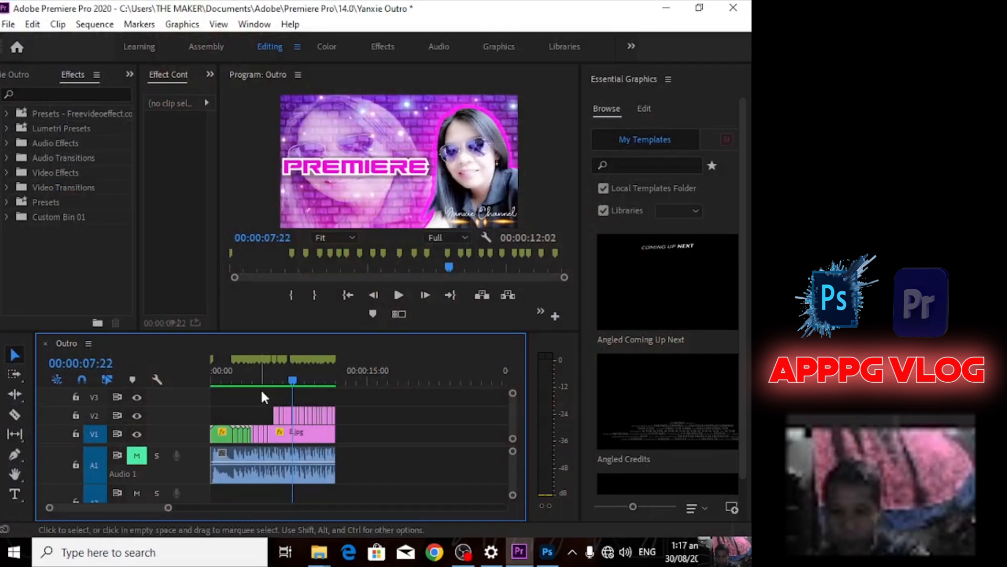
{"action": "left_click_drag", "start_coordinate": [290, 382], "coordinate": [175, 374]}
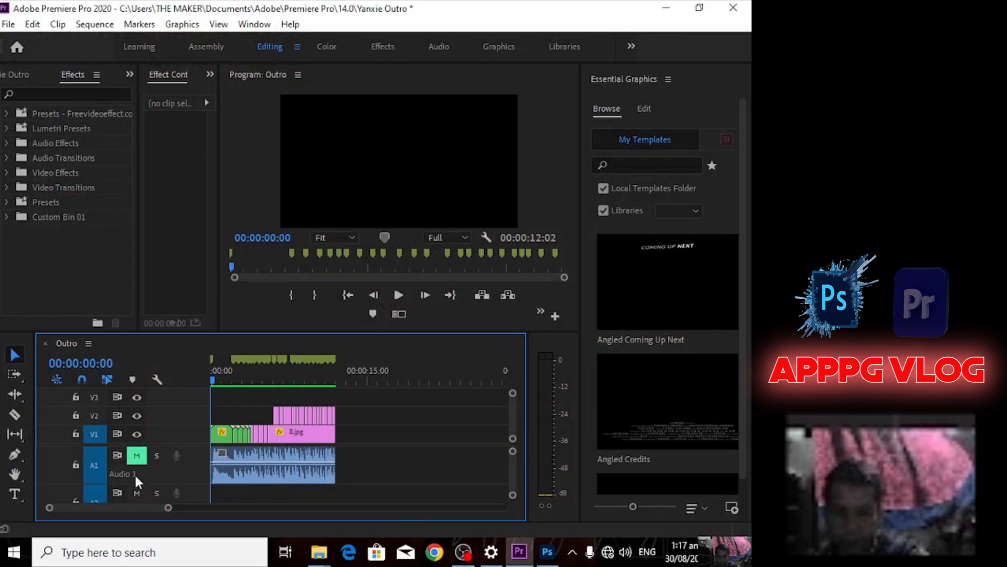
{"action": "left_click", "coordinate": [136, 455]}
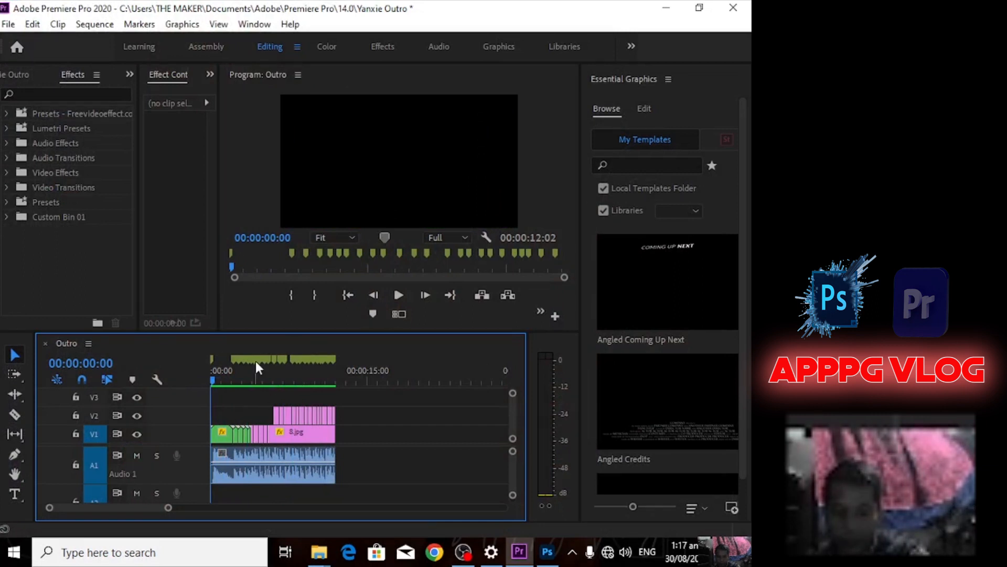
Enlarge the program preview and play the Outro sequence from the beginning to review it with sound
{"action": "left_click", "coordinate": [402, 135]}
{"action": "key", "text": "grave"}
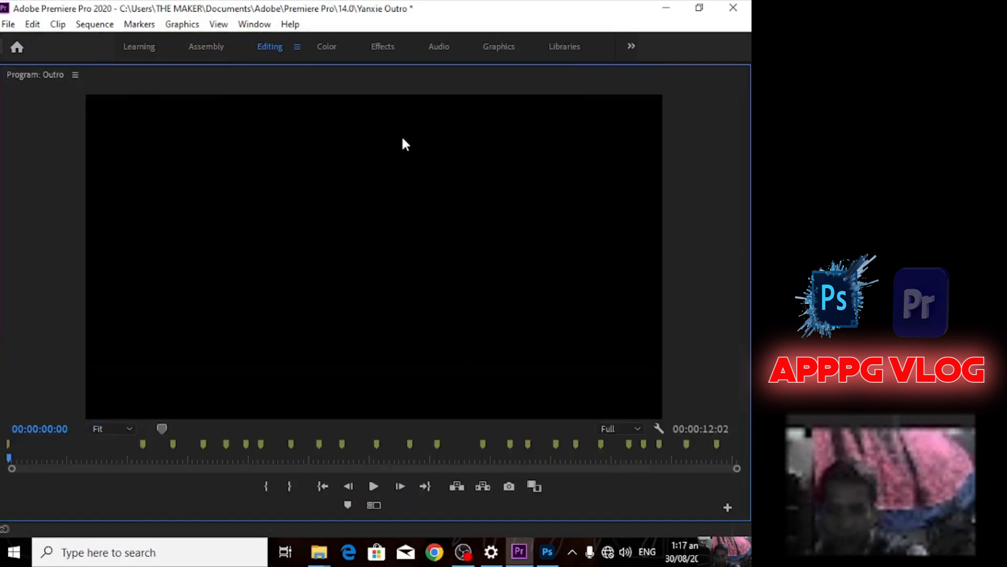
{"action": "key", "text": "space"}
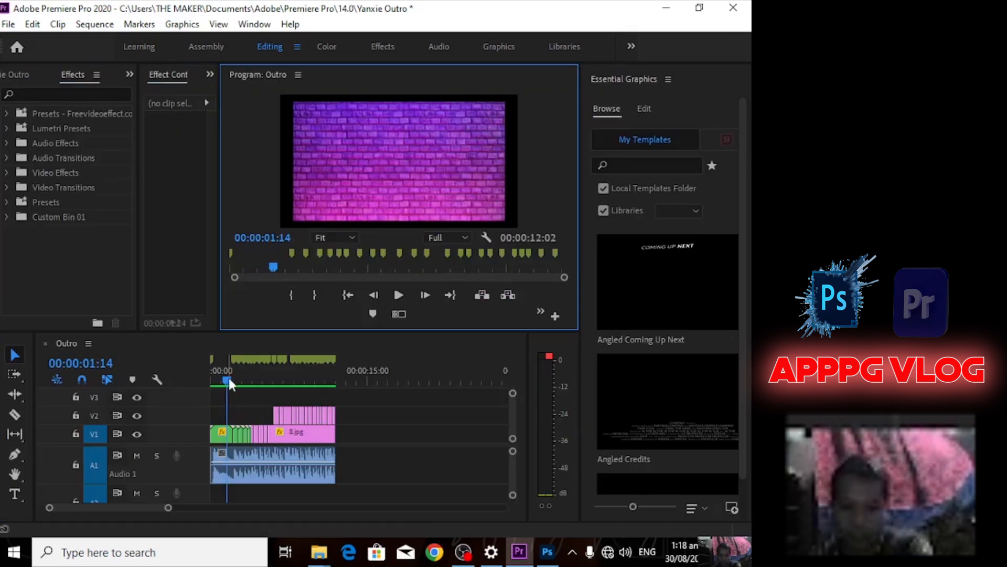
Mark the Outro sequence from 00:00:00:00 to 00:00:12:02 and export that range as an H.264 video with the Match Source - High bitrate preset
{"action": "left_click_drag", "start_coordinate": [228, 377], "coordinate": [175, 375]}
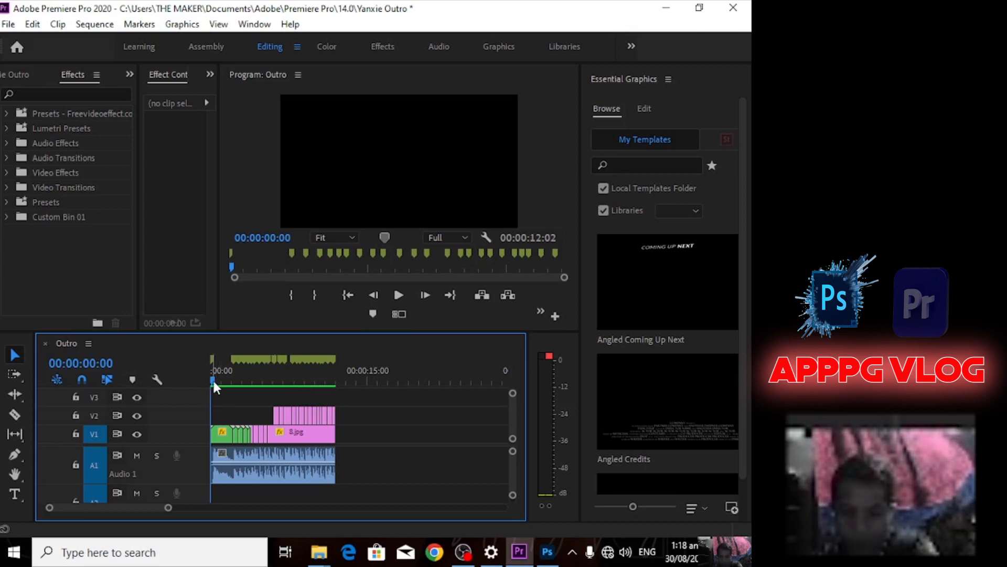
{"action": "key", "text": "i"}
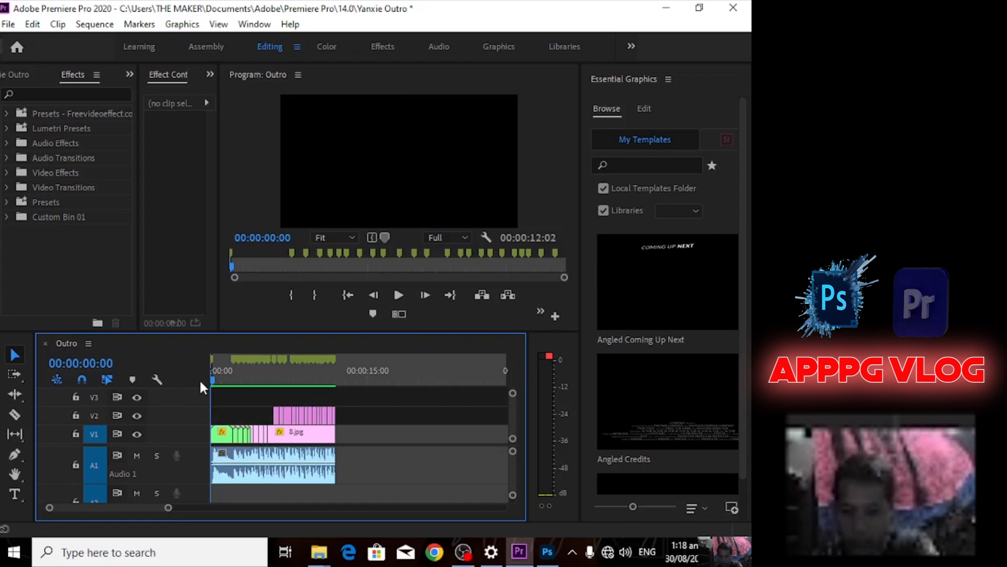
{"action": "key", "text": "End"}
{"action": "key", "text": "o"}
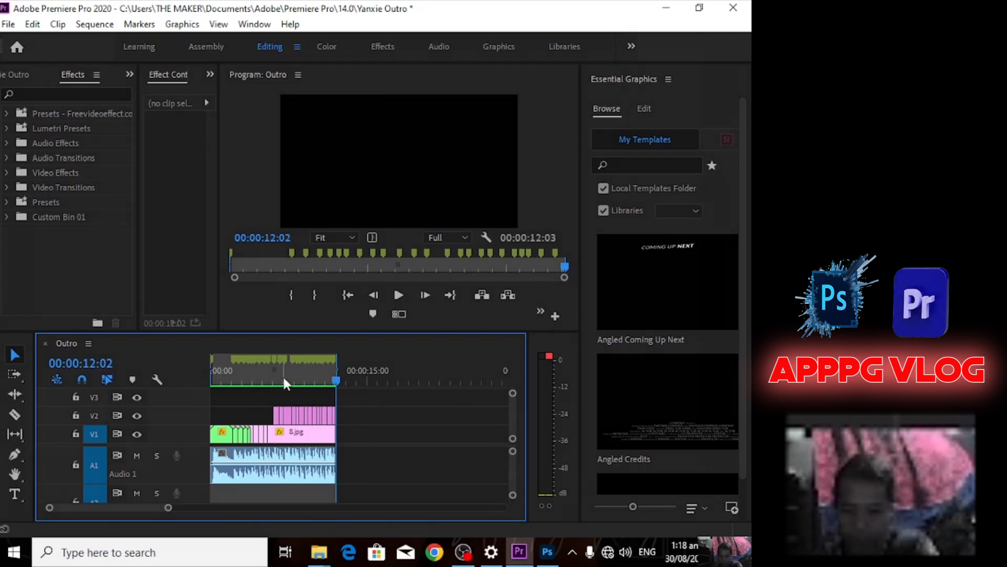
{"action": "key", "text": "ctrl+m"}
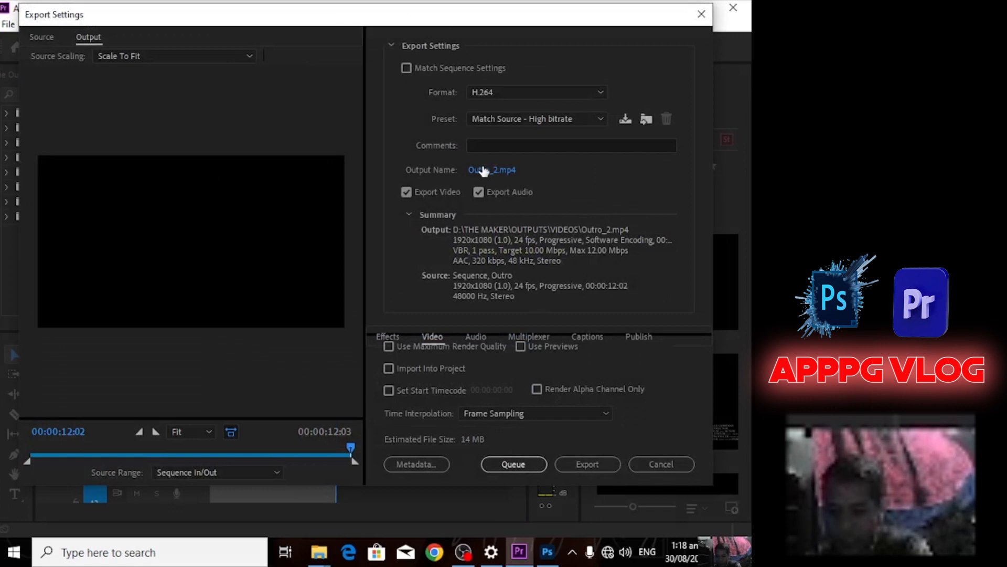
{"action": "left_click", "coordinate": [582, 465]}
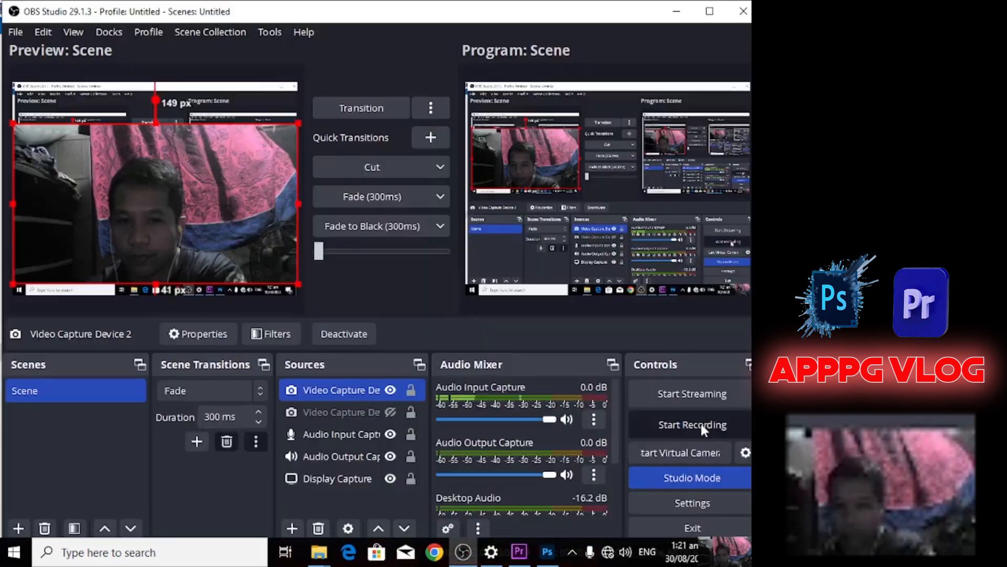
{"action": "left_click", "coordinate": [701, 423]}
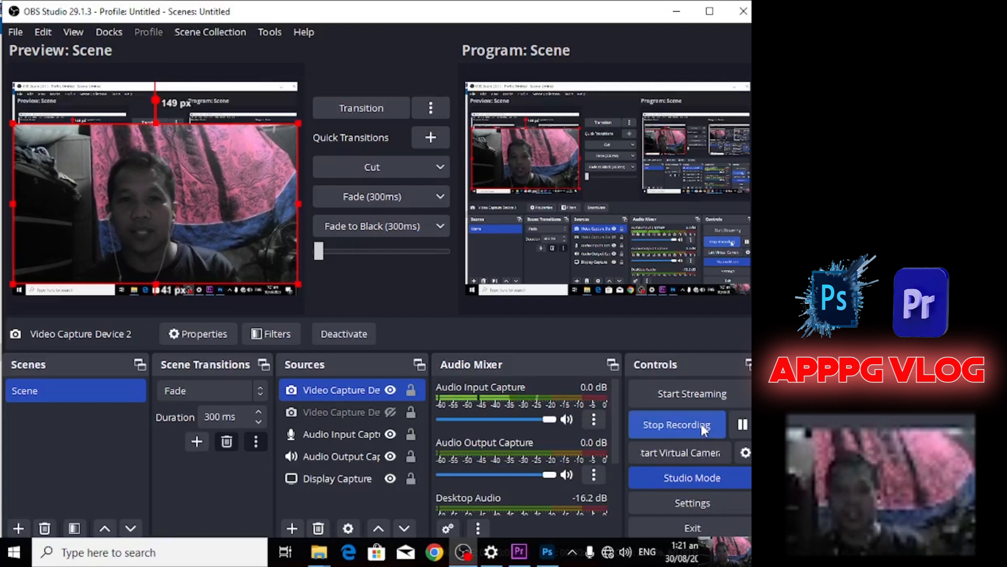